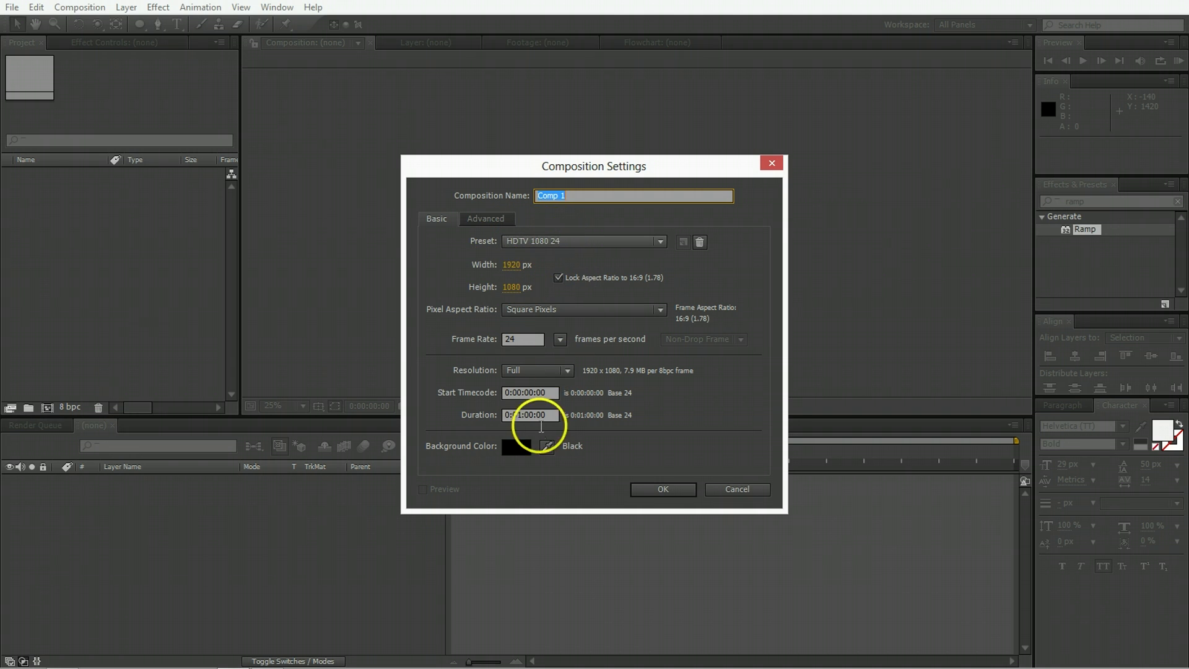
# Keep the HDTV 1080 24 preset, set the duration to 0:01:00:00, and create the composition
pyautogui.click(523, 417)
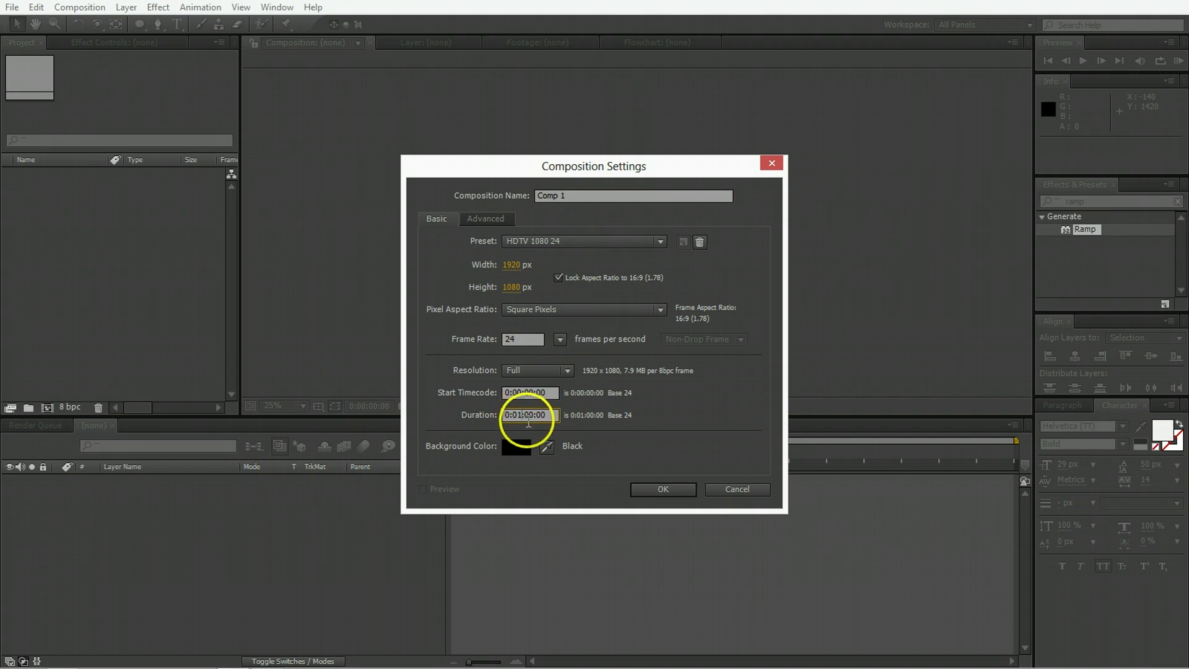
pyautogui.click(648, 488)
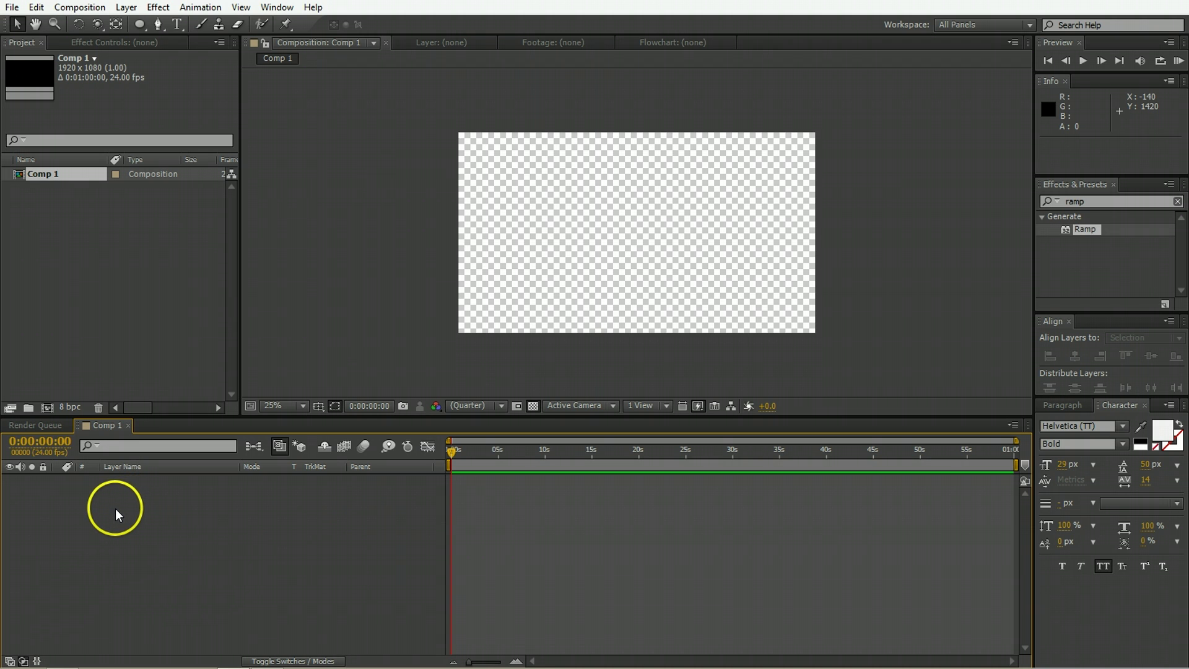
# Add a full-frame solid layer coloured near-black gray with brightness 10
pyautogui.rightClick(115, 508)
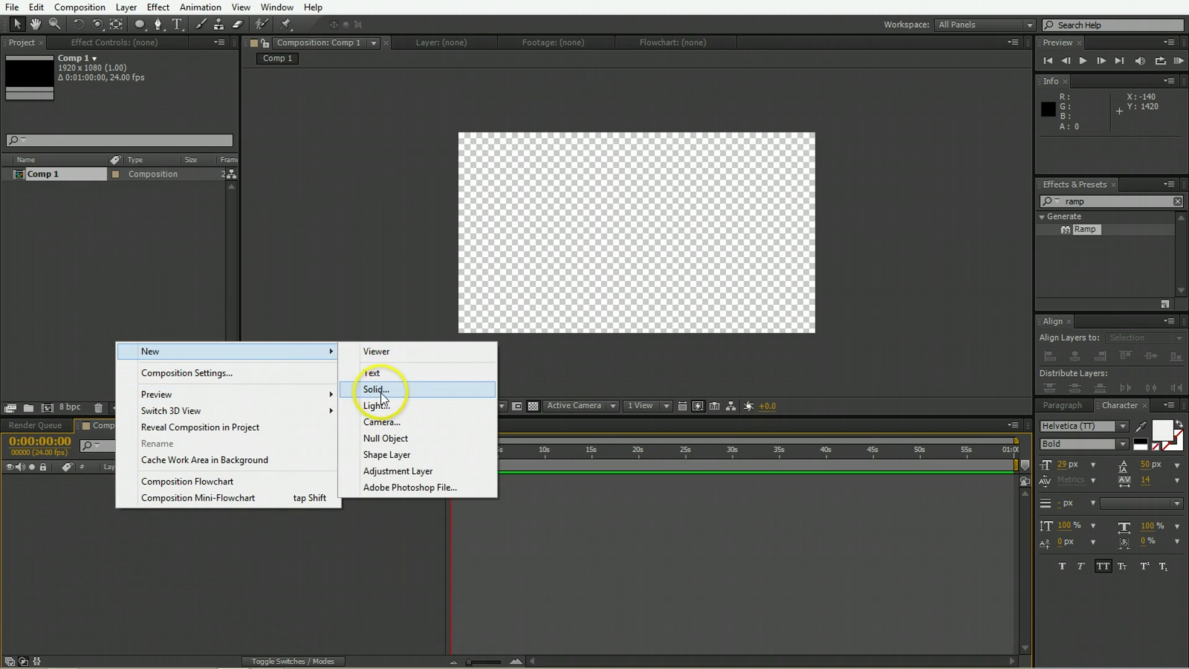
pyautogui.click(381, 390)
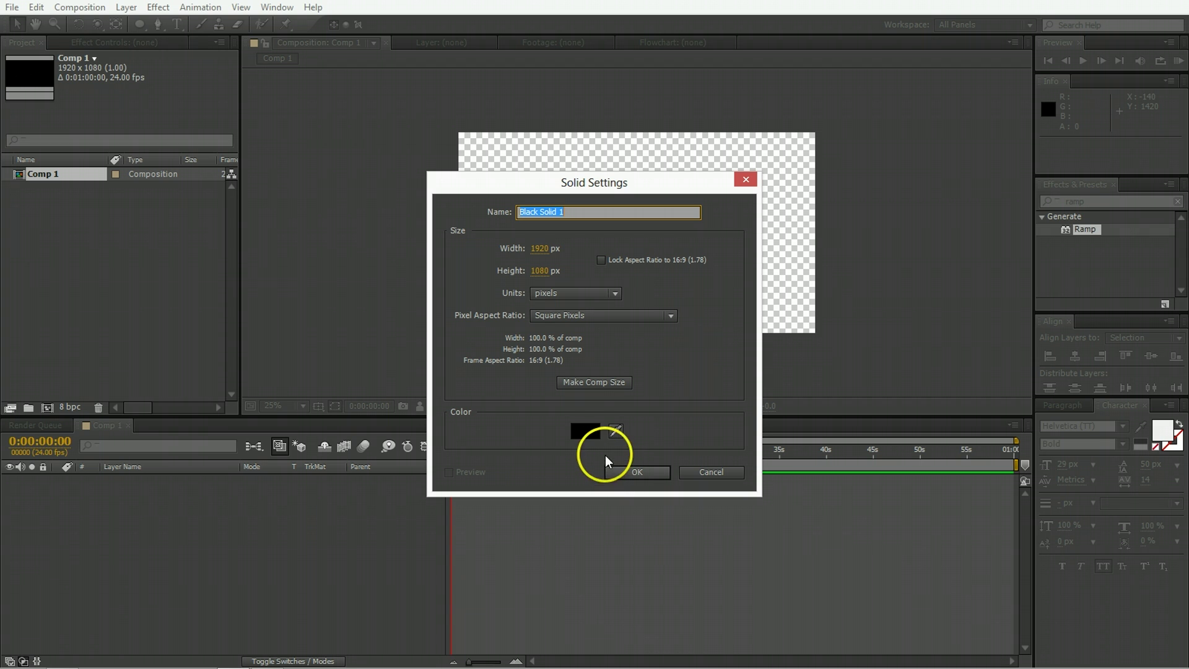
pyautogui.click(583, 434)
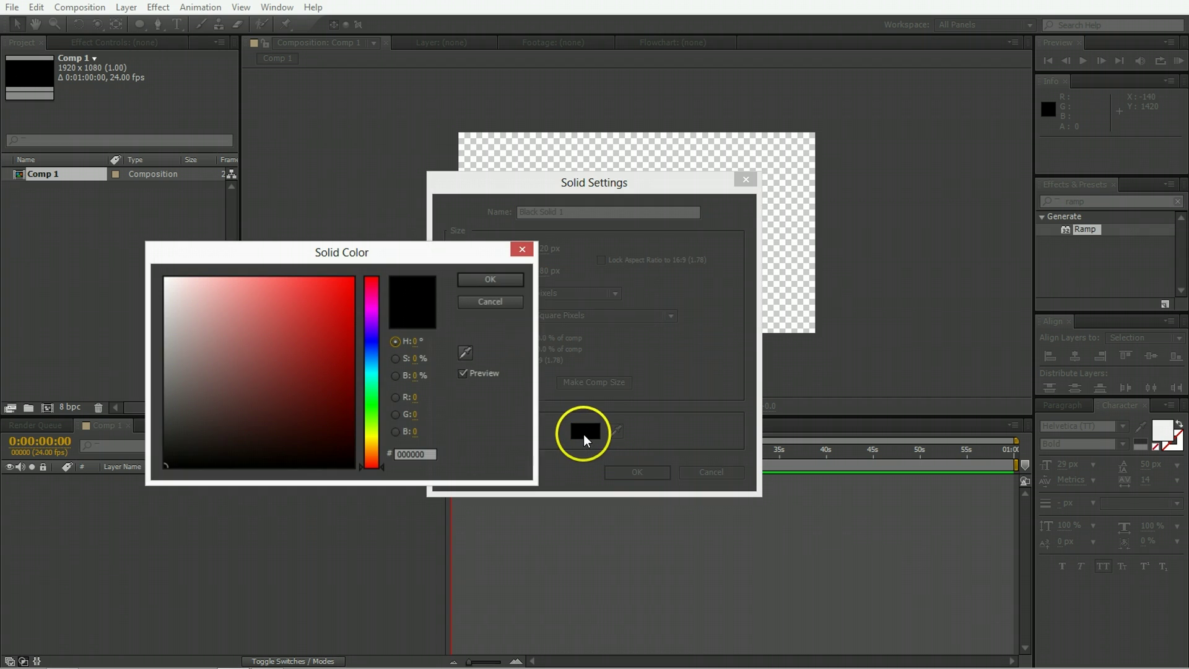
pyautogui.moveTo(313, 430); pyautogui.dragTo(164, 439)
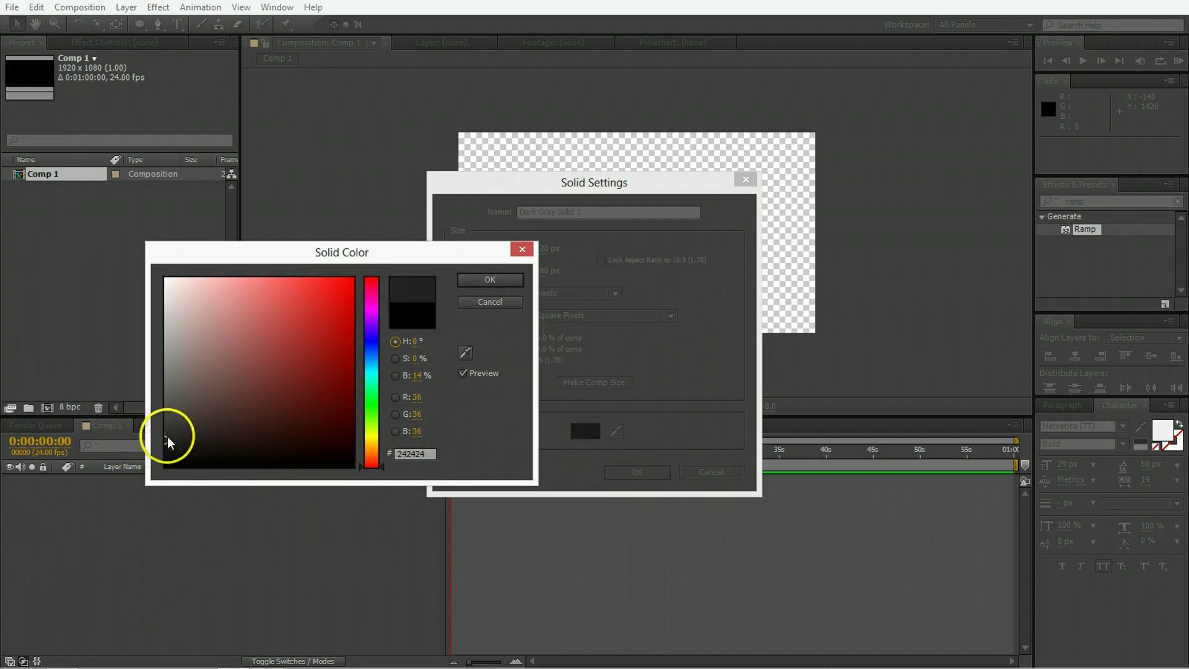
pyautogui.click(415, 375)
pyautogui.write('10')
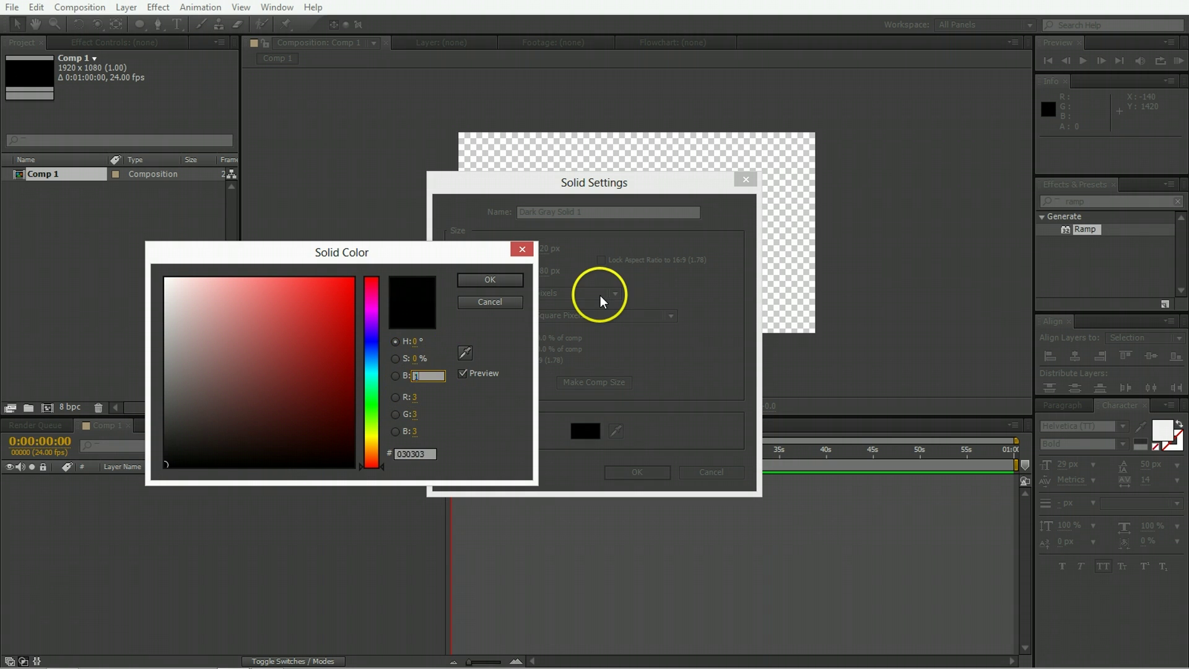
pyautogui.press('Return')
pyautogui.click(629, 469)
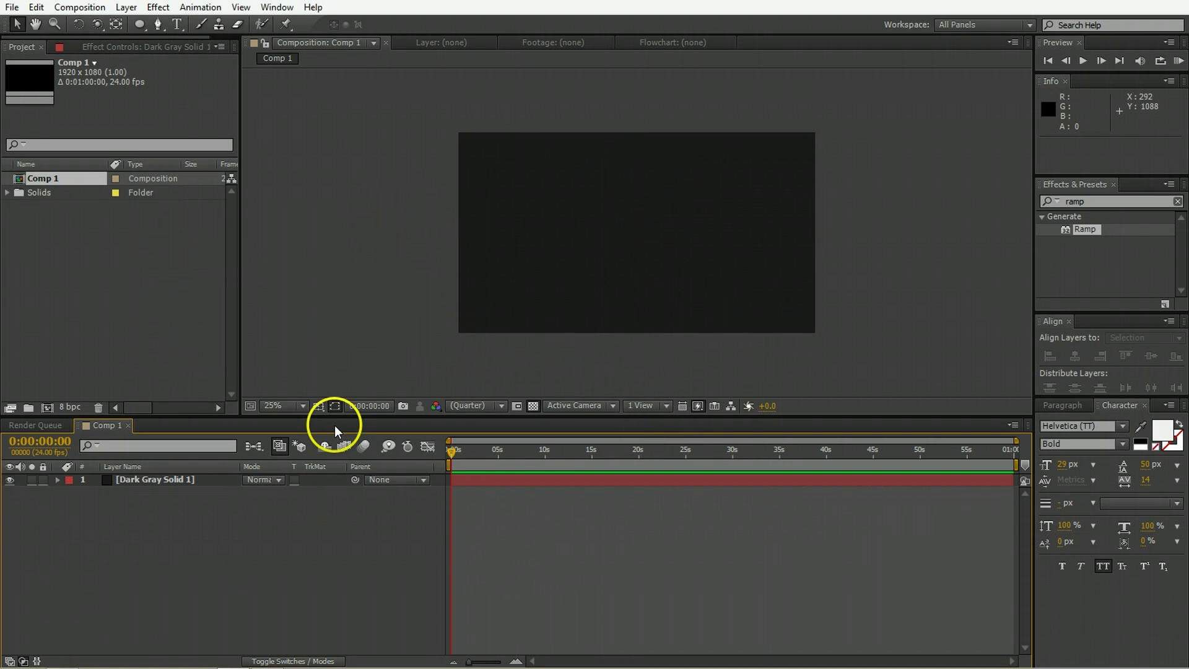
pyautogui.hotkey('ctrl', 't')
# Create a text layer reading GLASS in the composition
pyautogui.click(597, 220)
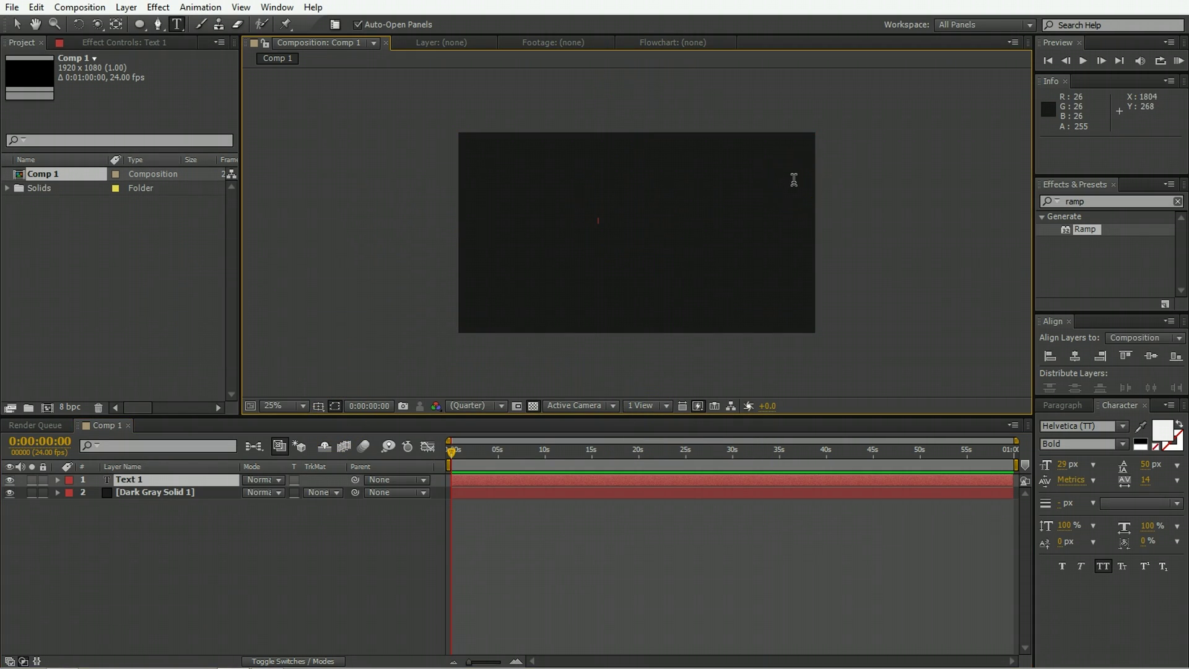
pyautogui.write('GLASS')
pyautogui.press('Return')
pyautogui.click(1080, 318)
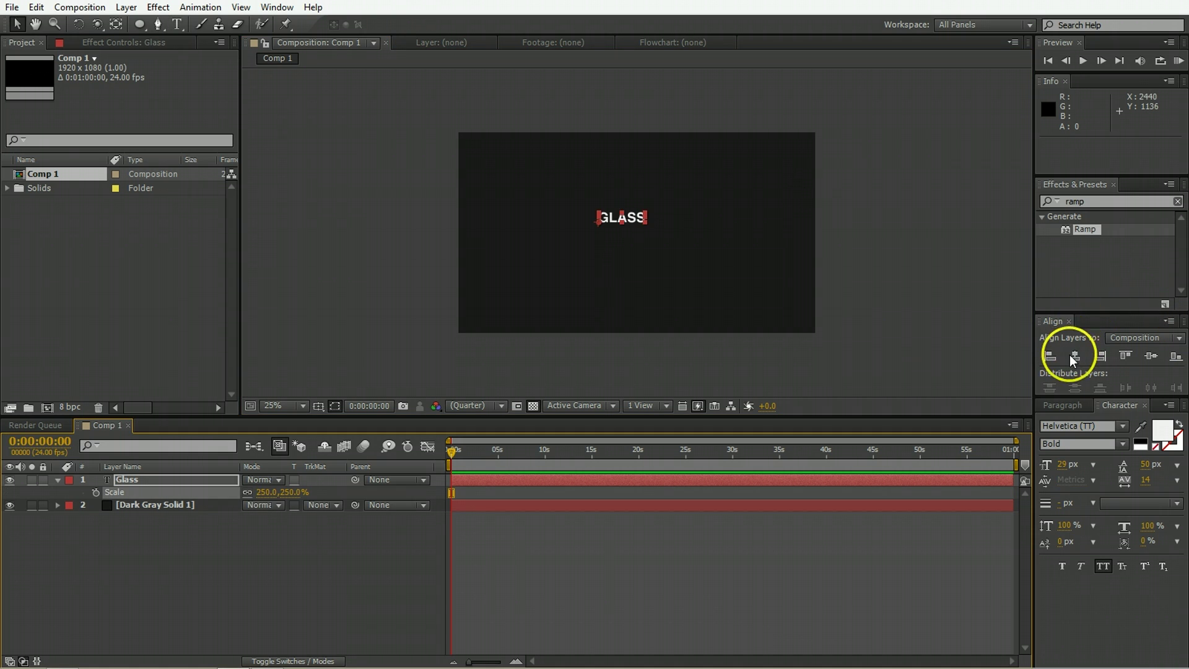
# Centre the GLASS title horizontally and vertically in the composition
pyautogui.click(1075, 357)
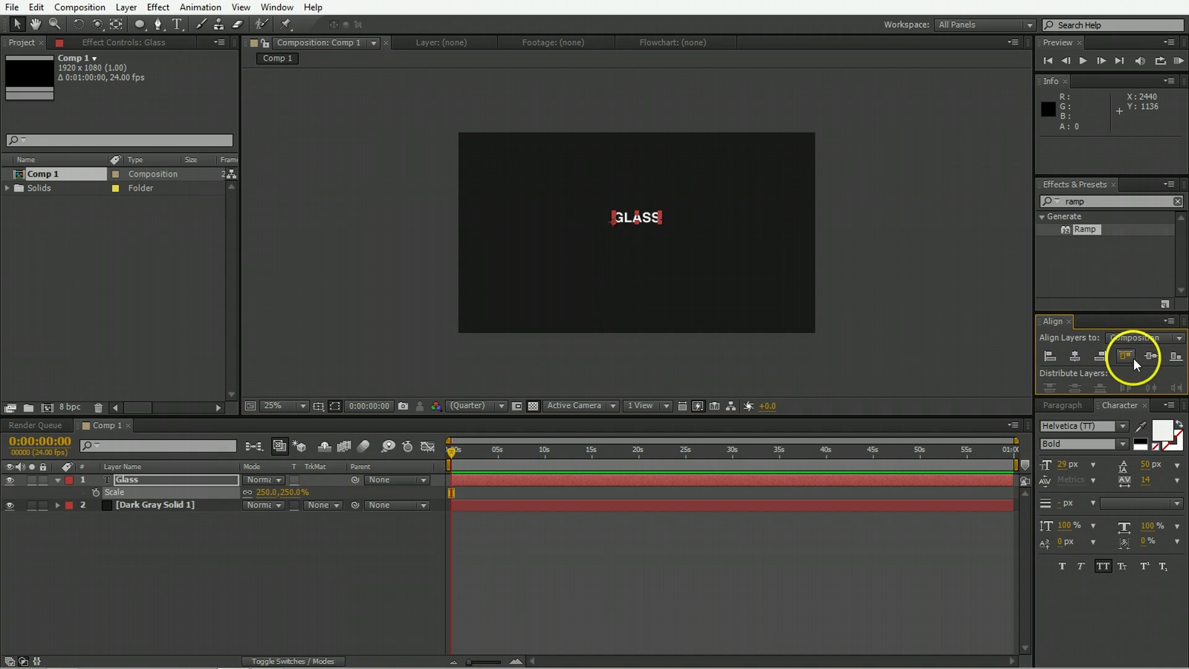
pyautogui.click(1151, 356)
pyautogui.click(415, 594)
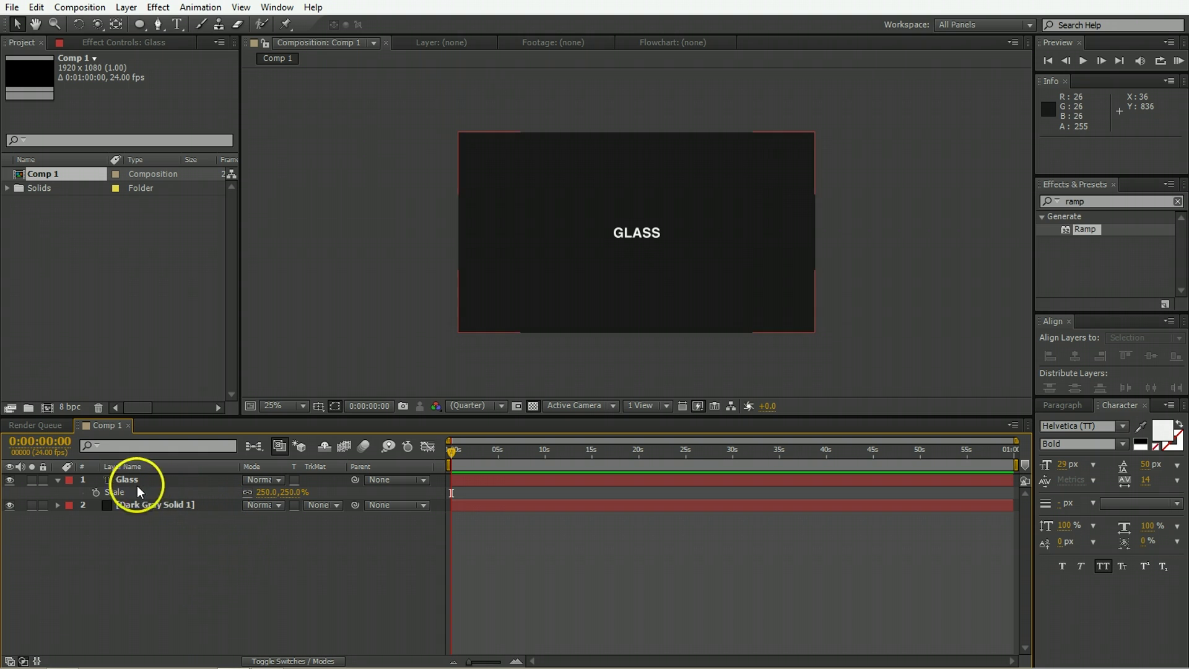
pyautogui.click(129, 504)
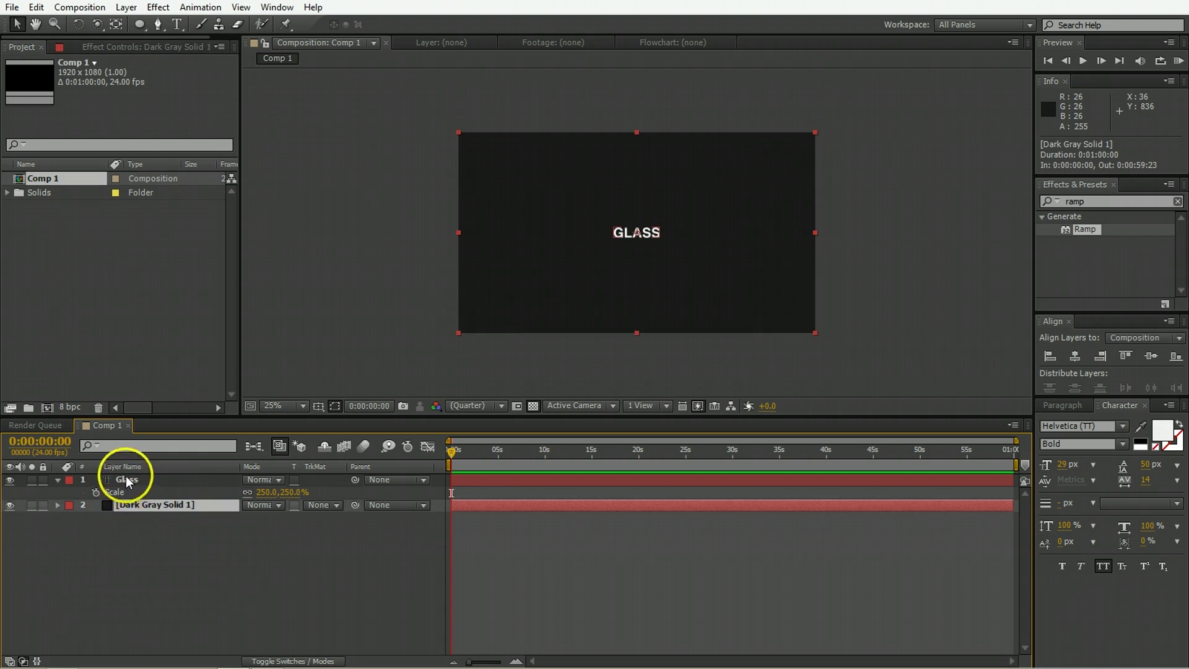
# Pre-compose the GLASS text and Dark Gray Solid 1 layers into 'Glass To Shatter'
pyautogui.keyDown('shift'); pyautogui.click(127, 480); pyautogui.keyUp('shift')
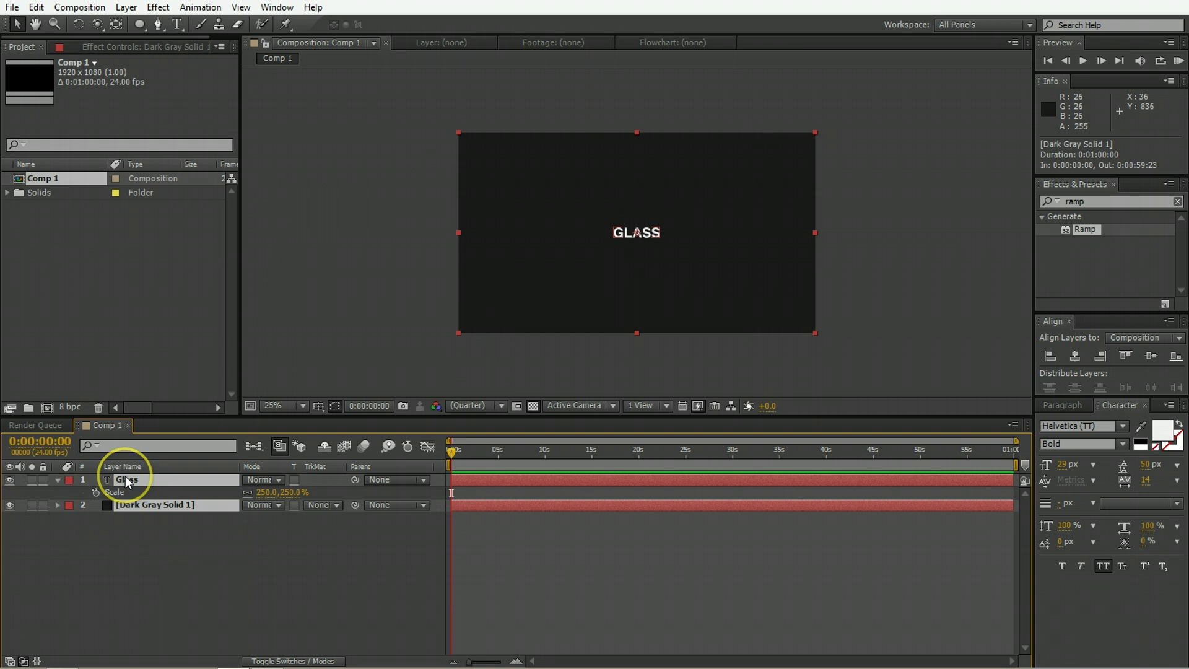
pyautogui.click(130, 7)
pyautogui.hotkey('ctrl', 'shift', 'c')
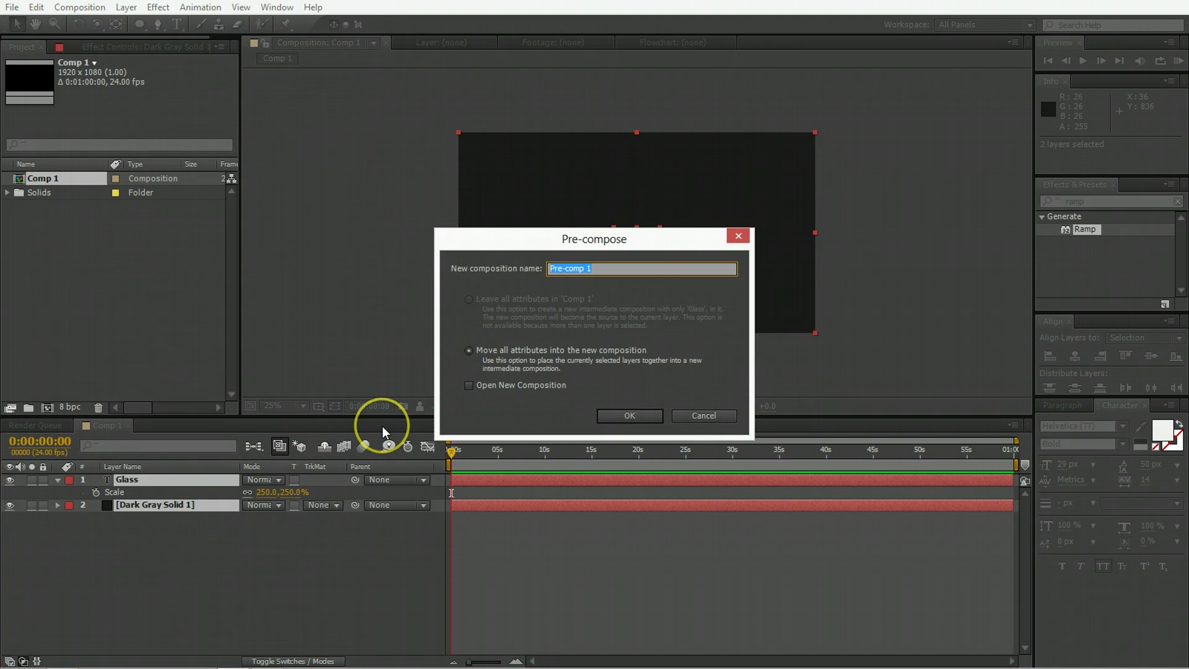
pyautogui.write('Glass T')
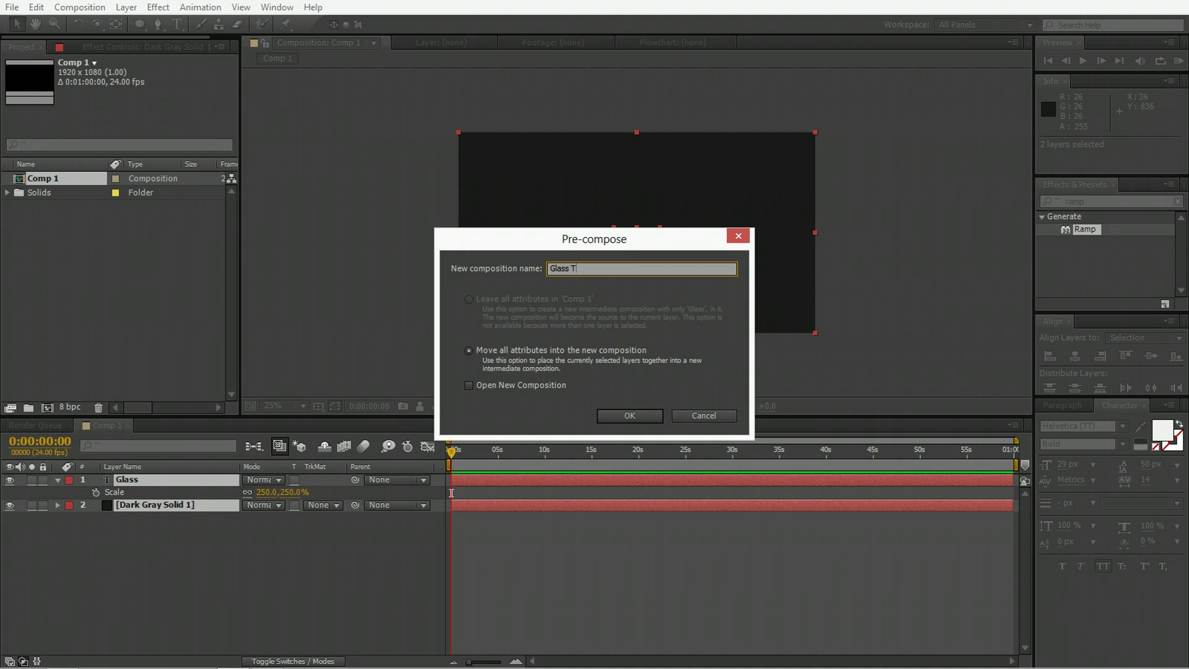
pyautogui.write('o Shatter')
pyautogui.press('Return')
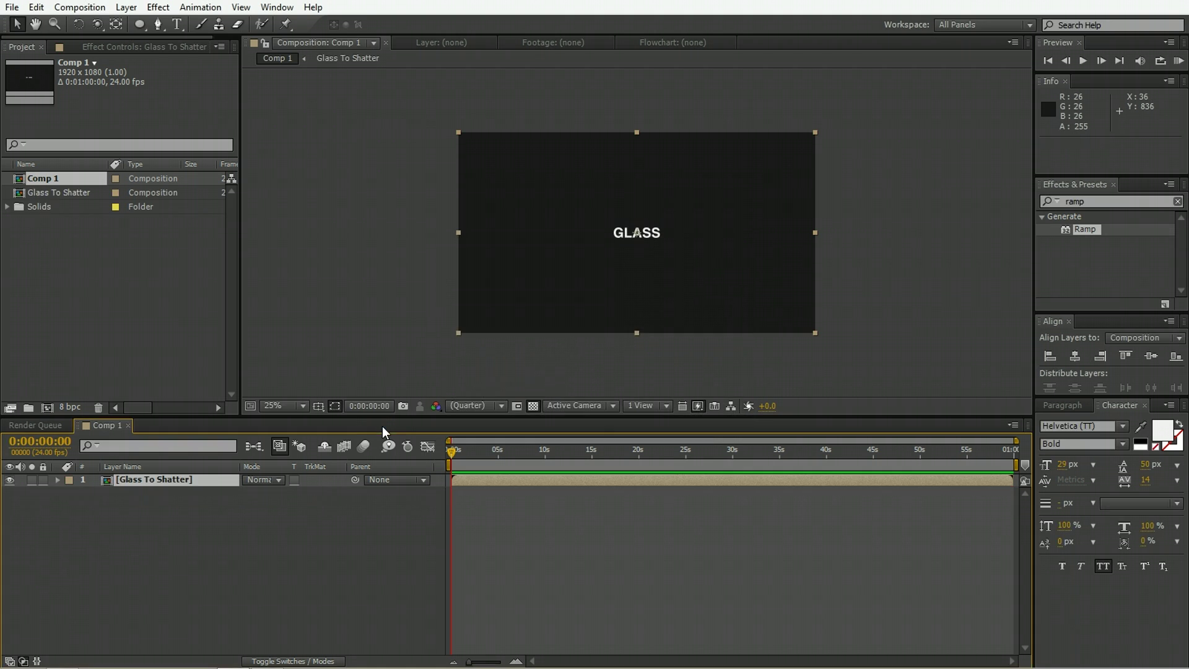
pyautogui.click(1089, 204)
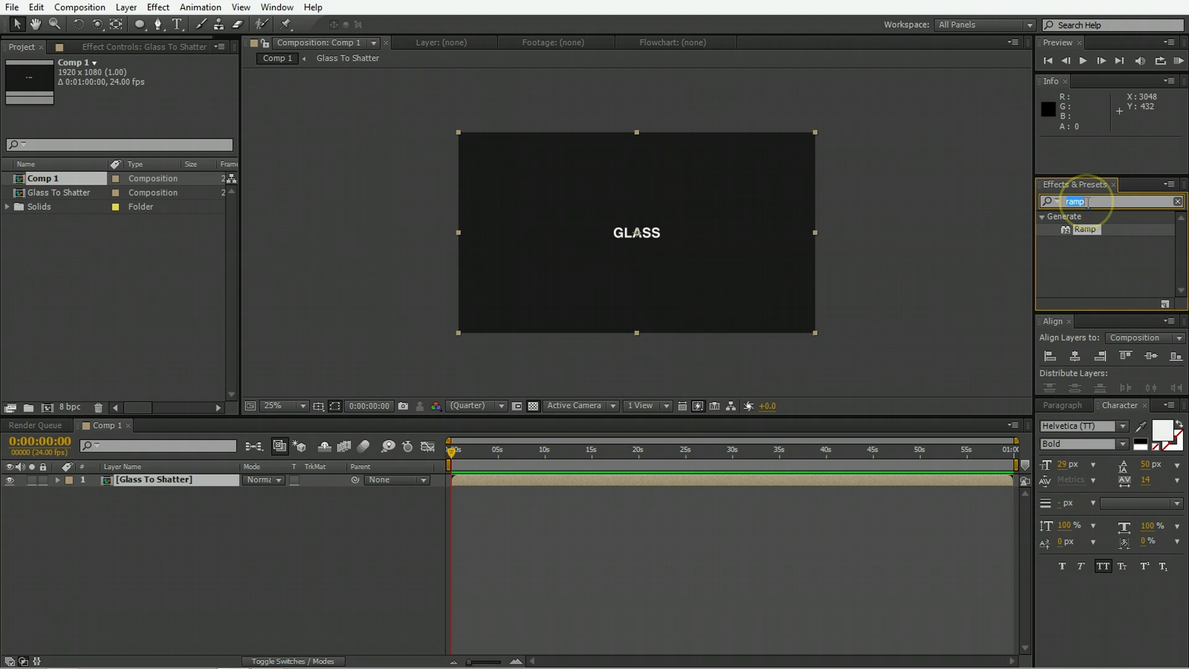
# Apply the Shatter effect to the Glass To Shatter layer and scrub to preview it
pyautogui.write('shatter')
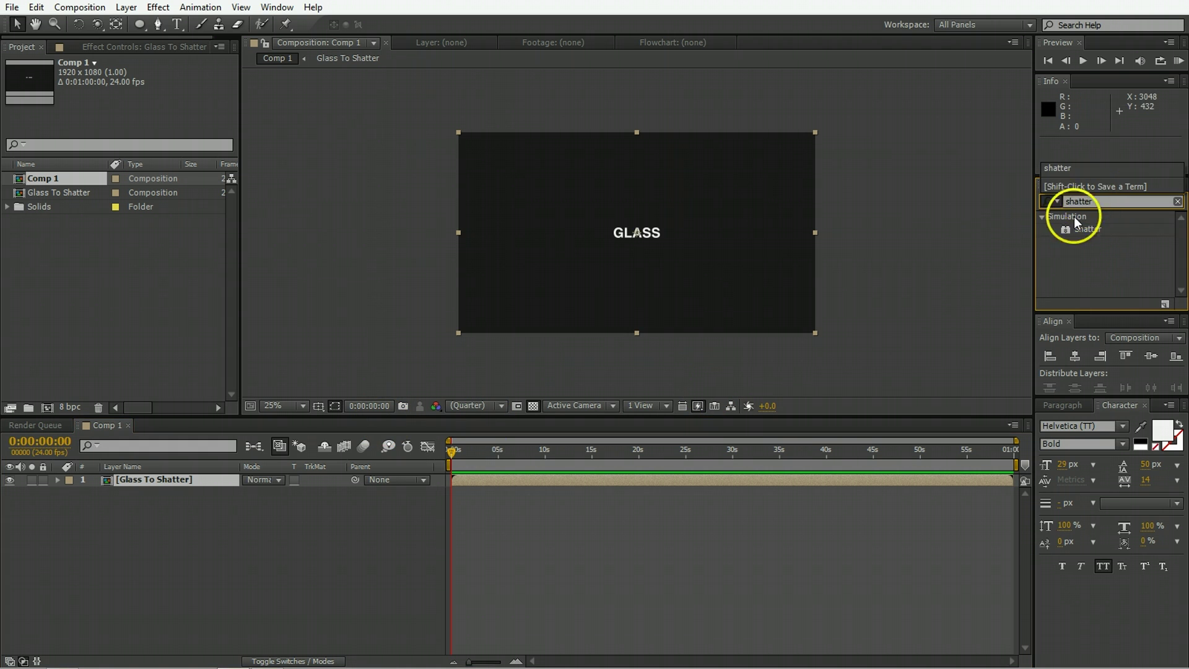
pyautogui.doubleClick(1086, 229)
pyautogui.click(734, 363)
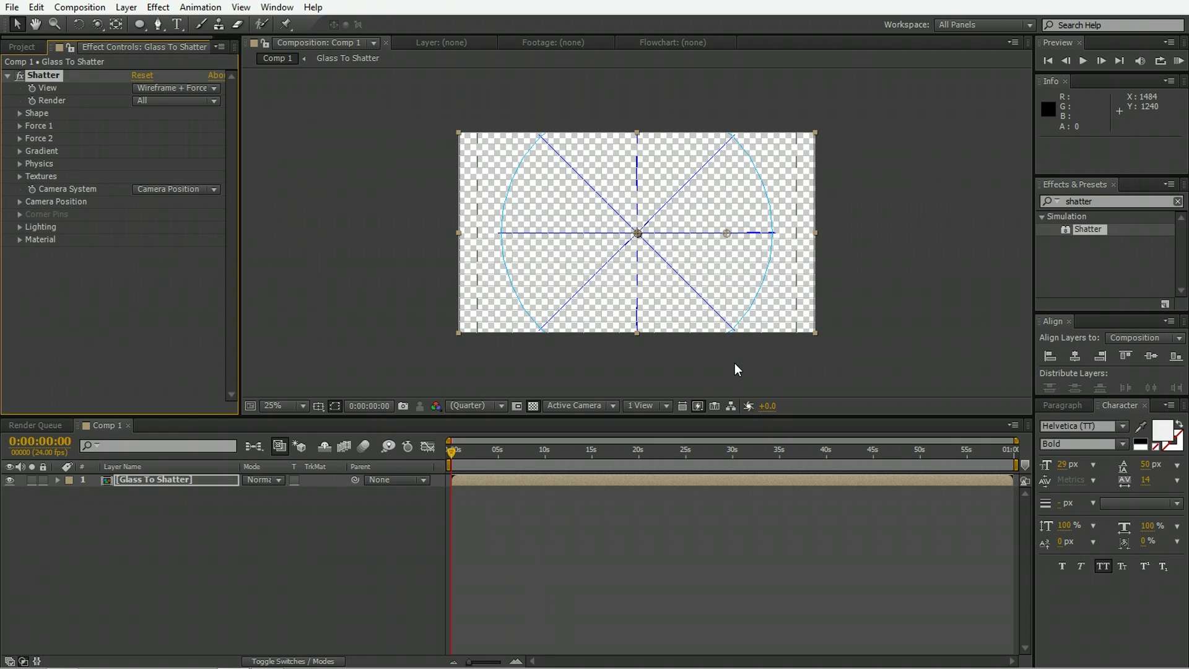
pyautogui.click(482, 451)
pyautogui.moveTo(482, 453); pyautogui.dragTo(454, 464)
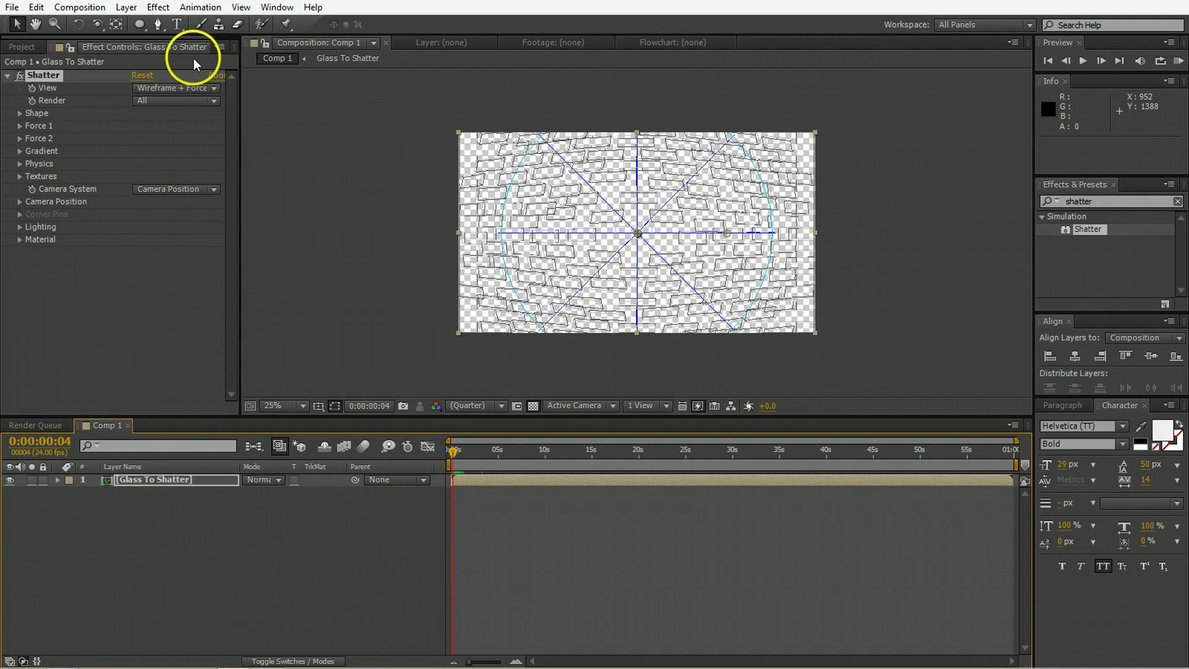
# Set the Shatter shape pattern to Glass and return to the first frame
pyautogui.click(19, 113)
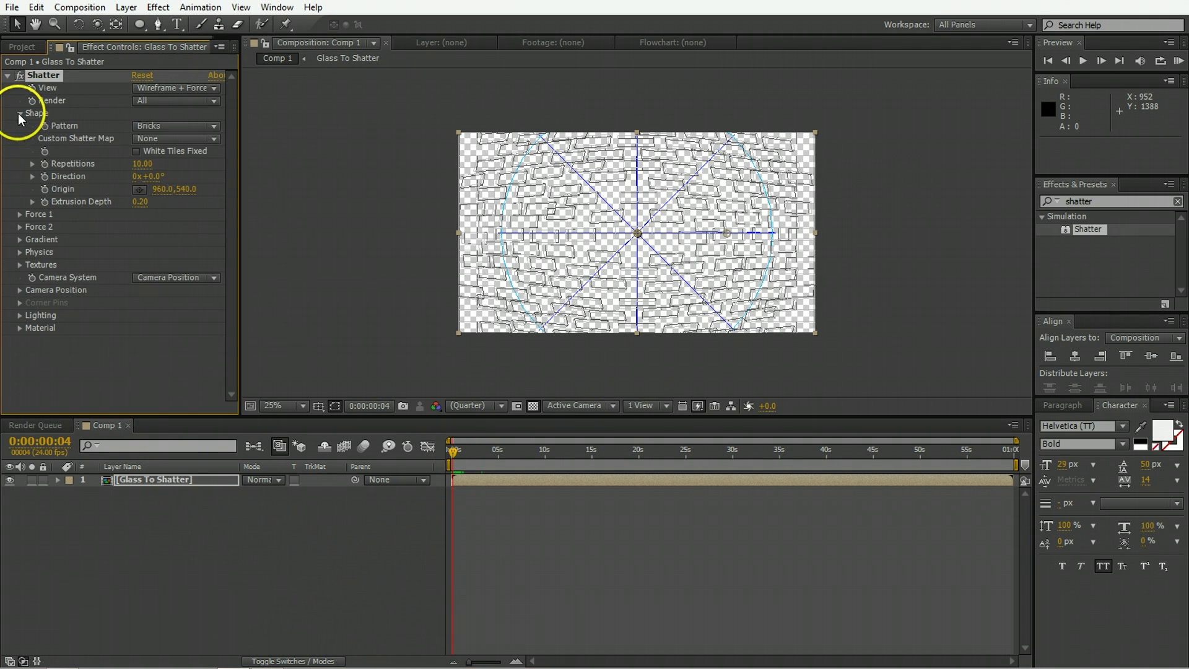
pyautogui.click(144, 130)
pyautogui.click(191, 247)
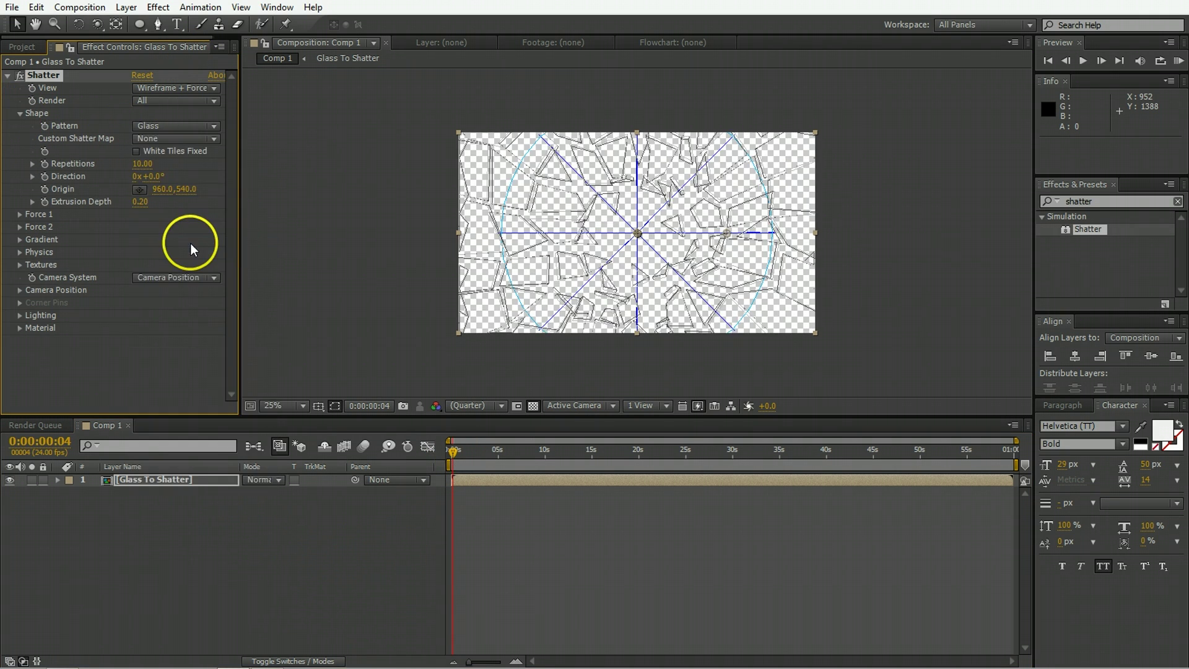
pyautogui.click(450, 450)
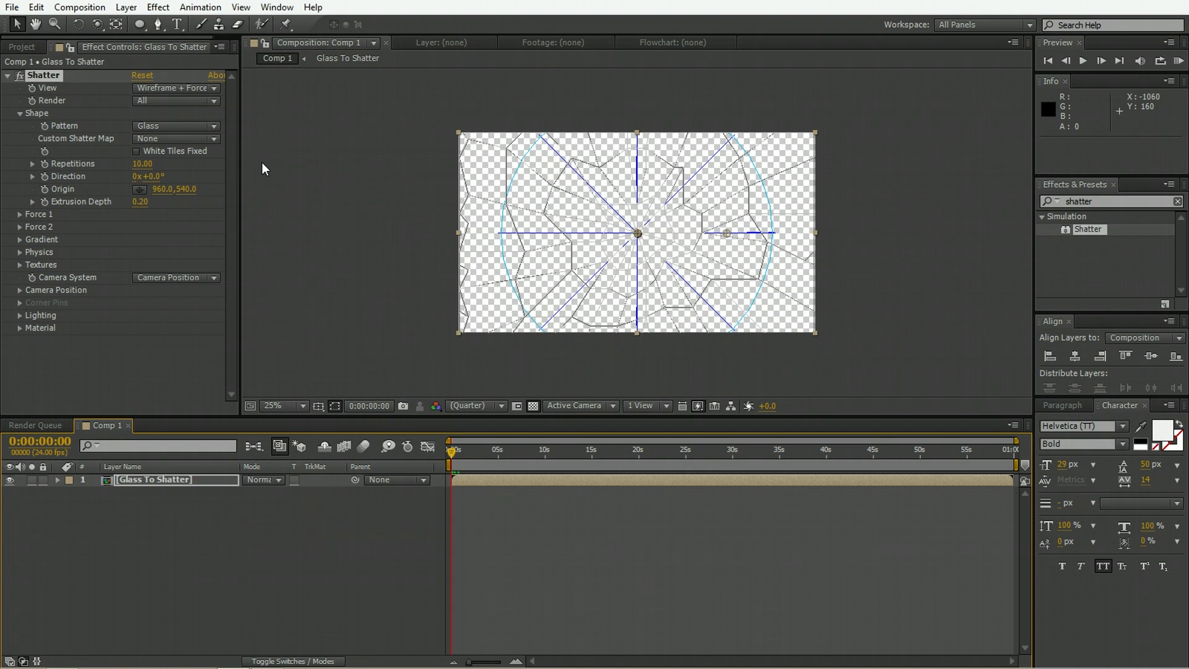
# Set a Repetitions keyframe of 10 and move it to frame 1
pyautogui.click(69, 162)
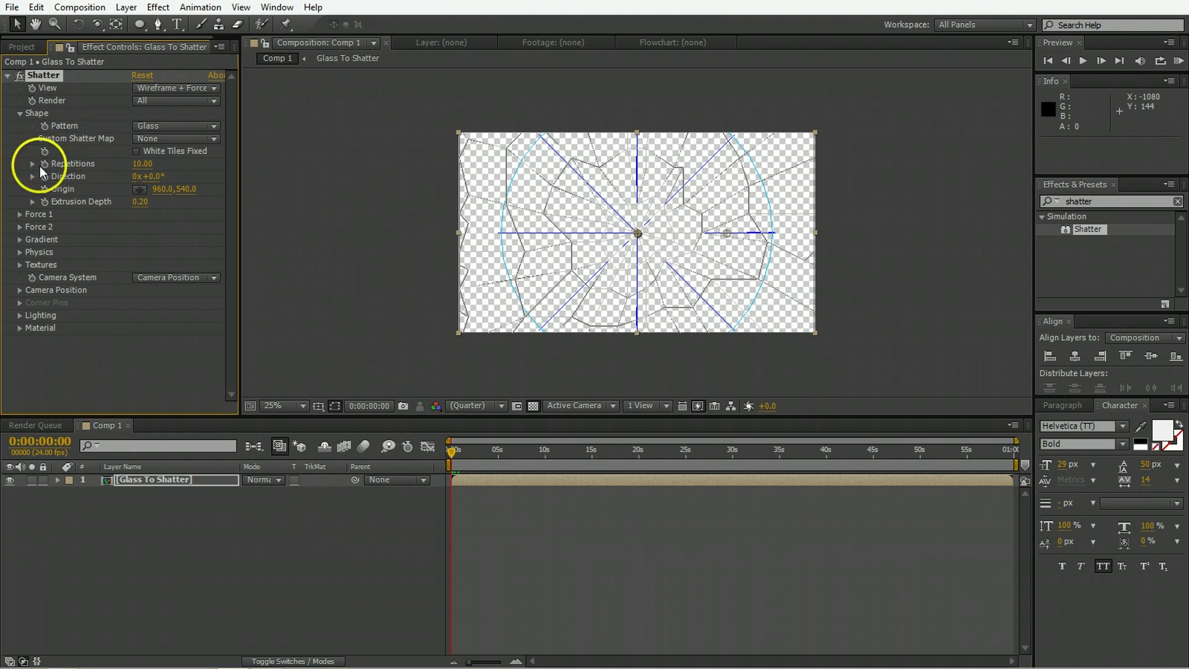
pyautogui.click(516, 661)
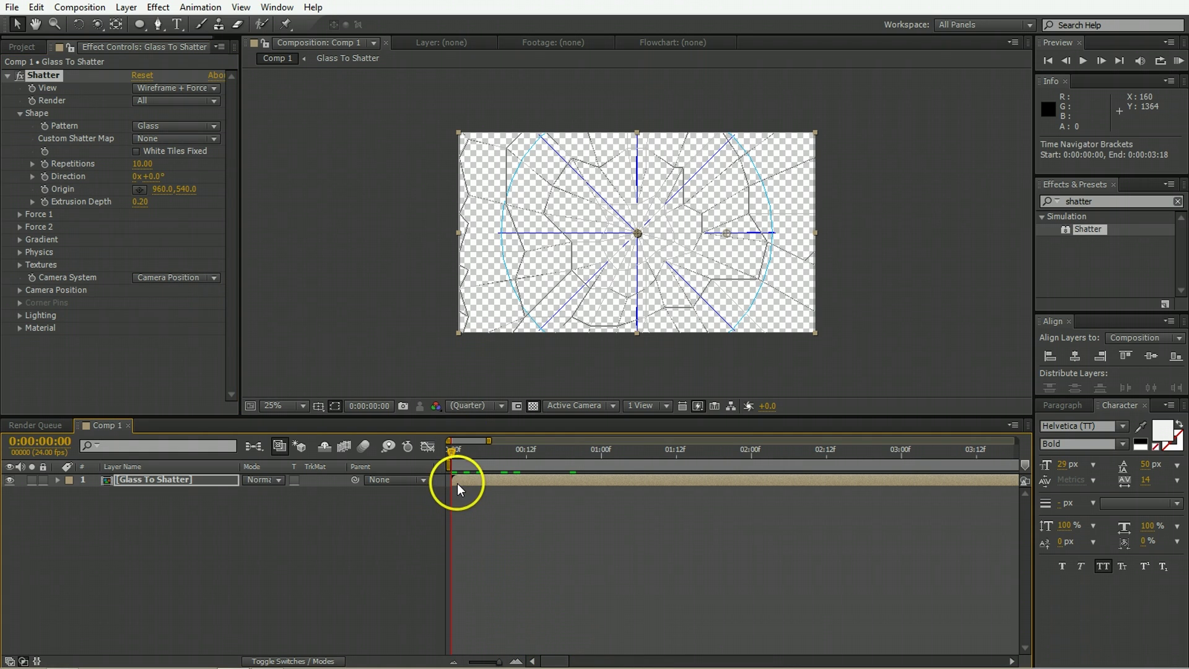
pyautogui.click(46, 165)
pyautogui.press('u')
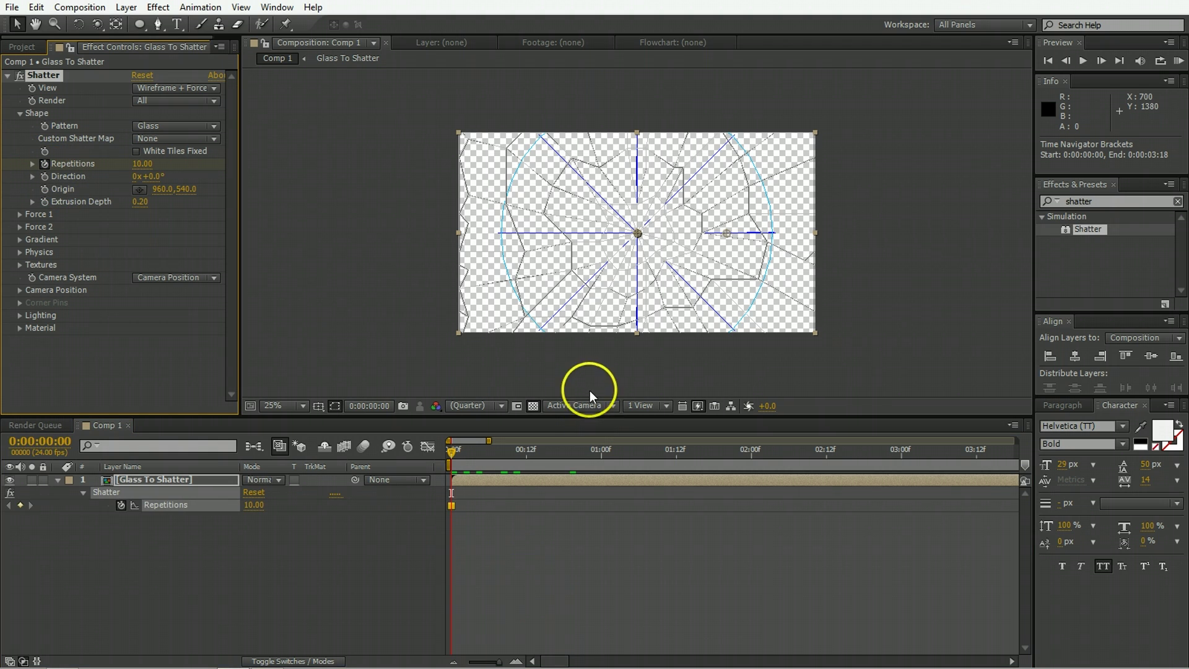
pyautogui.scroll(5, 474, 504)
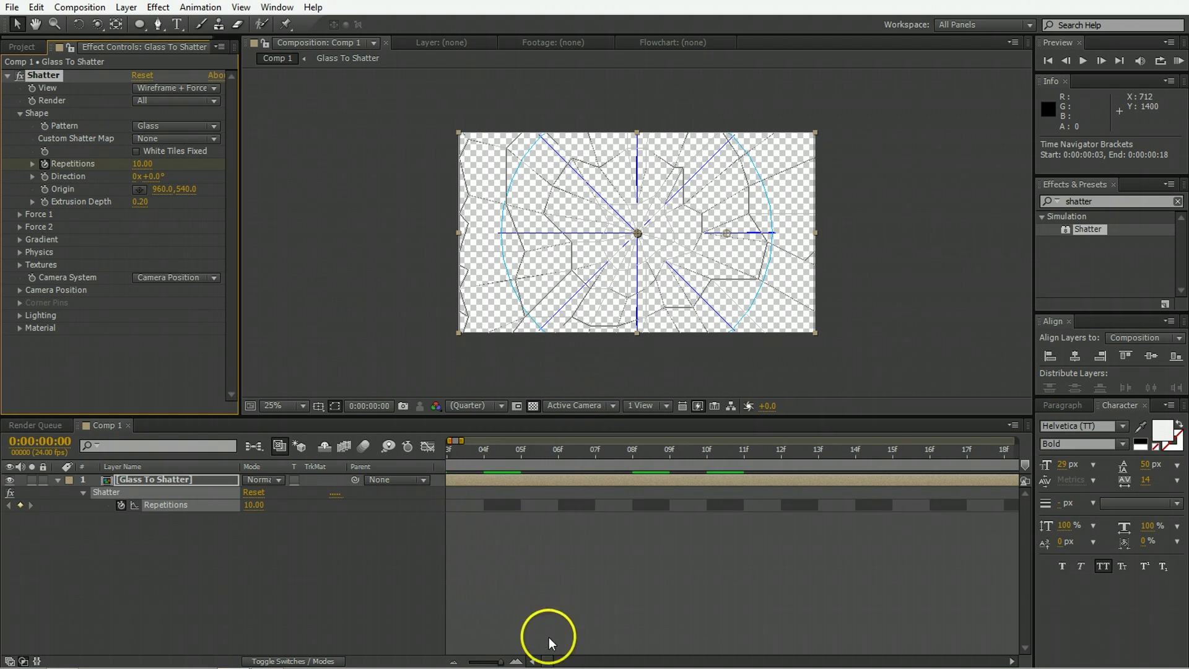
pyautogui.moveTo(549, 663); pyautogui.dragTo(449, 548)
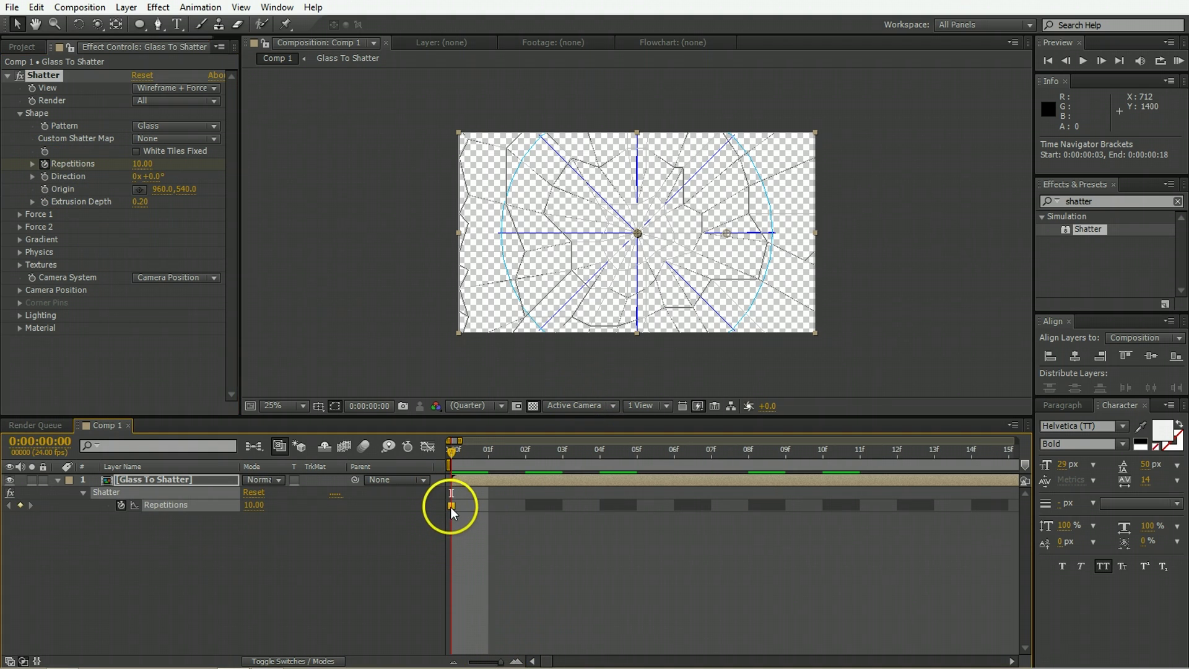
pyautogui.hotkey('alt', 'Right')
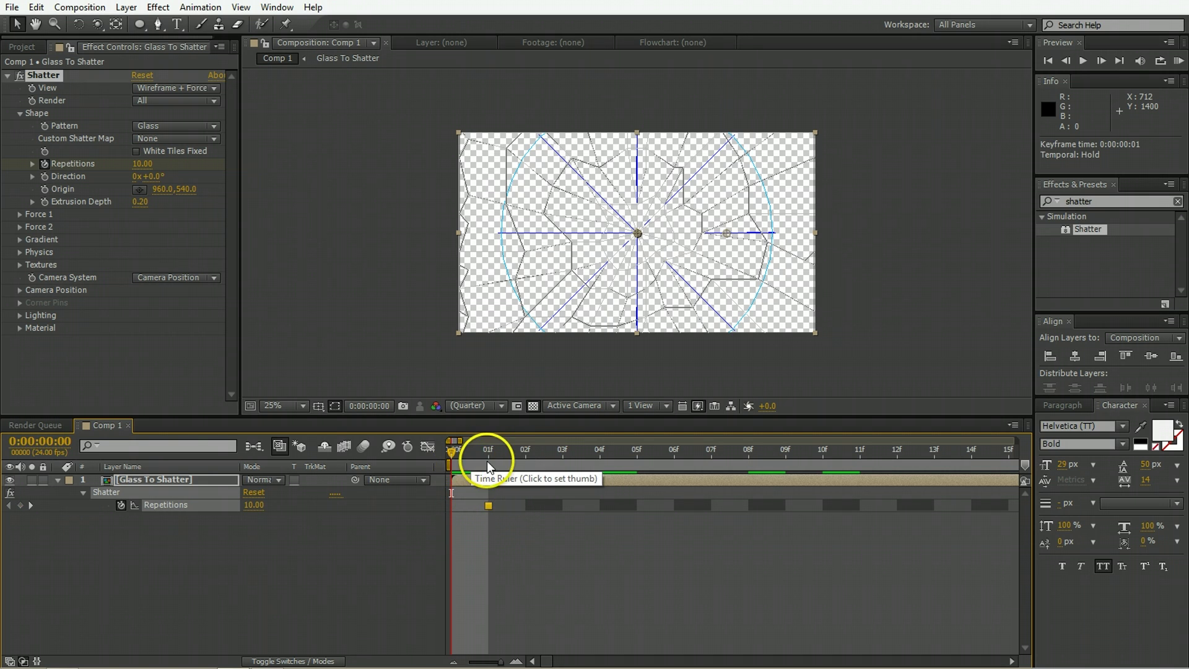
pyautogui.click(488, 462)
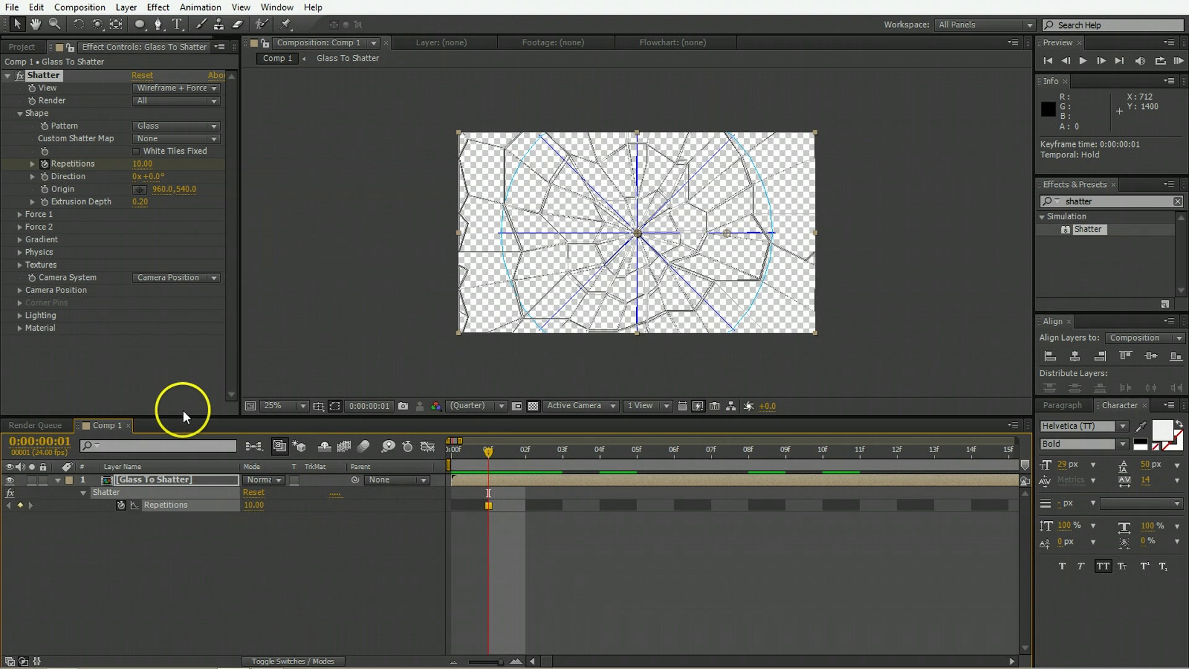
# Keyframe Repetitions at 25, 35 and 50 on frames 2, 3 and 4
pyautogui.press('pagedown')
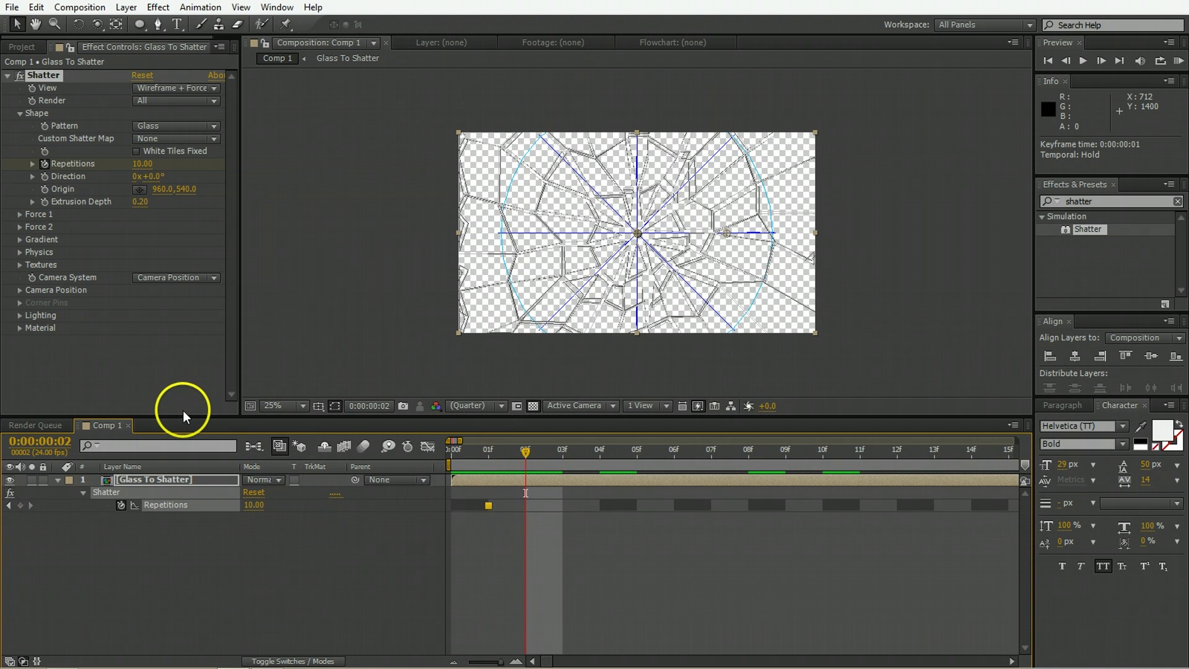
pyautogui.click(254, 505)
pyautogui.write('25')
pyautogui.press('Return')
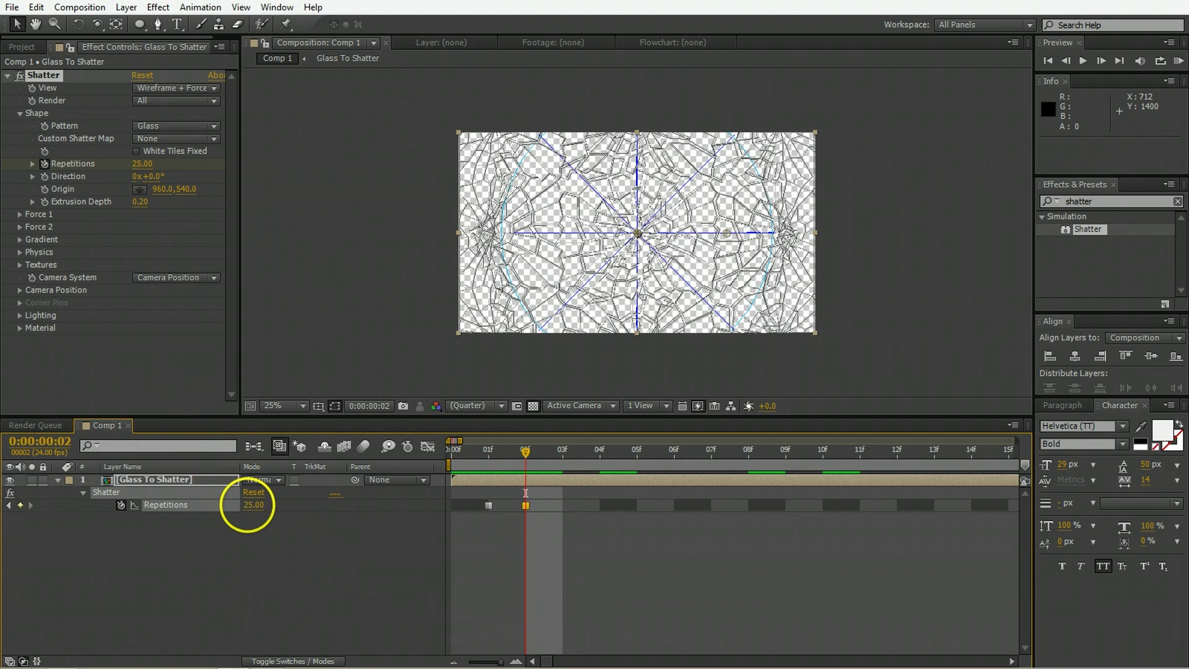
pyautogui.press('pagedown')
pyautogui.click(253, 505)
pyautogui.write('35')
pyautogui.press('Return')
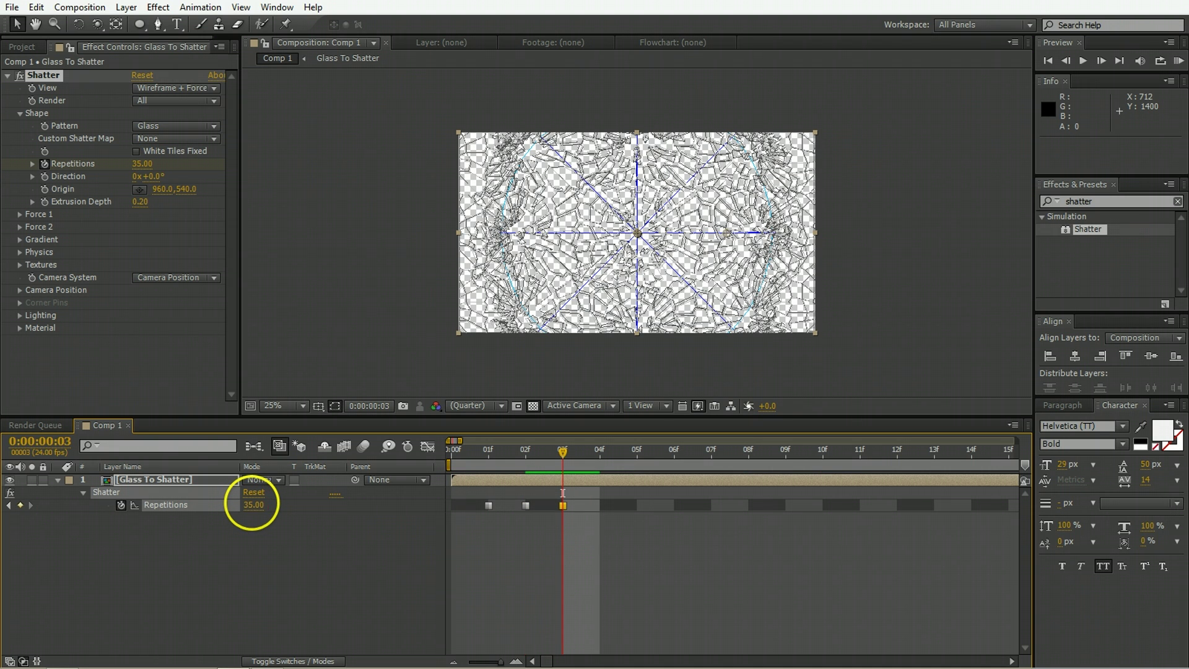
pyautogui.press('pagedown')
pyautogui.click(253, 505)
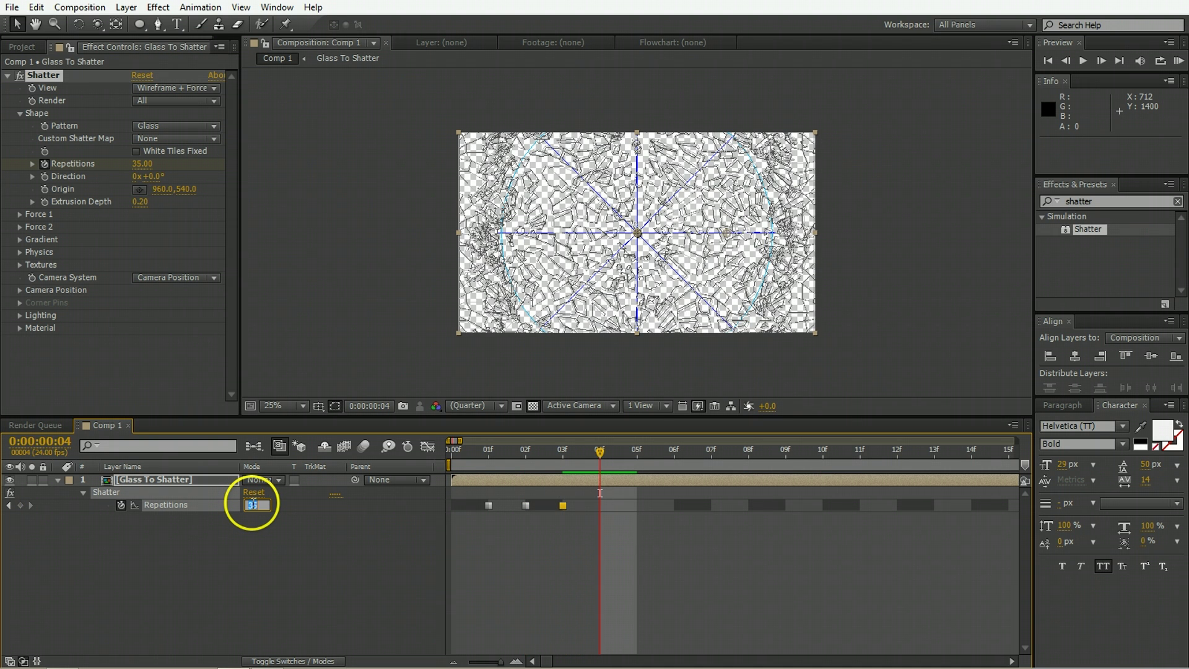
pyautogui.write('50')
pyautogui.press('Return')
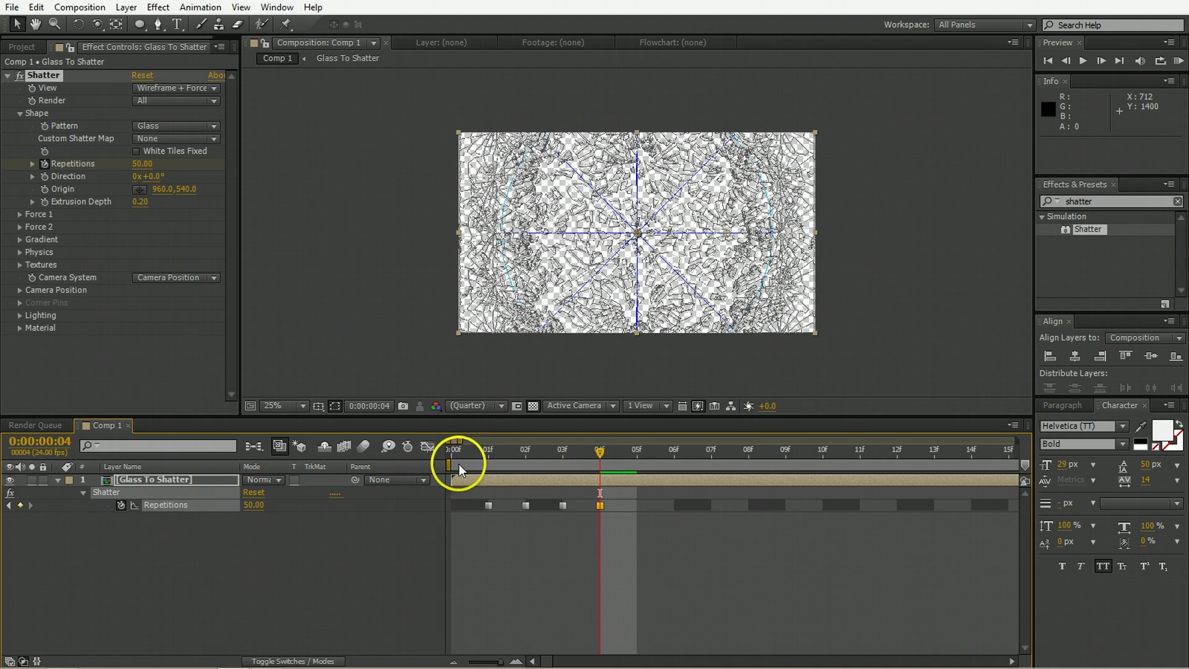
pyautogui.click(478, 457)
pyautogui.click(601, 462)
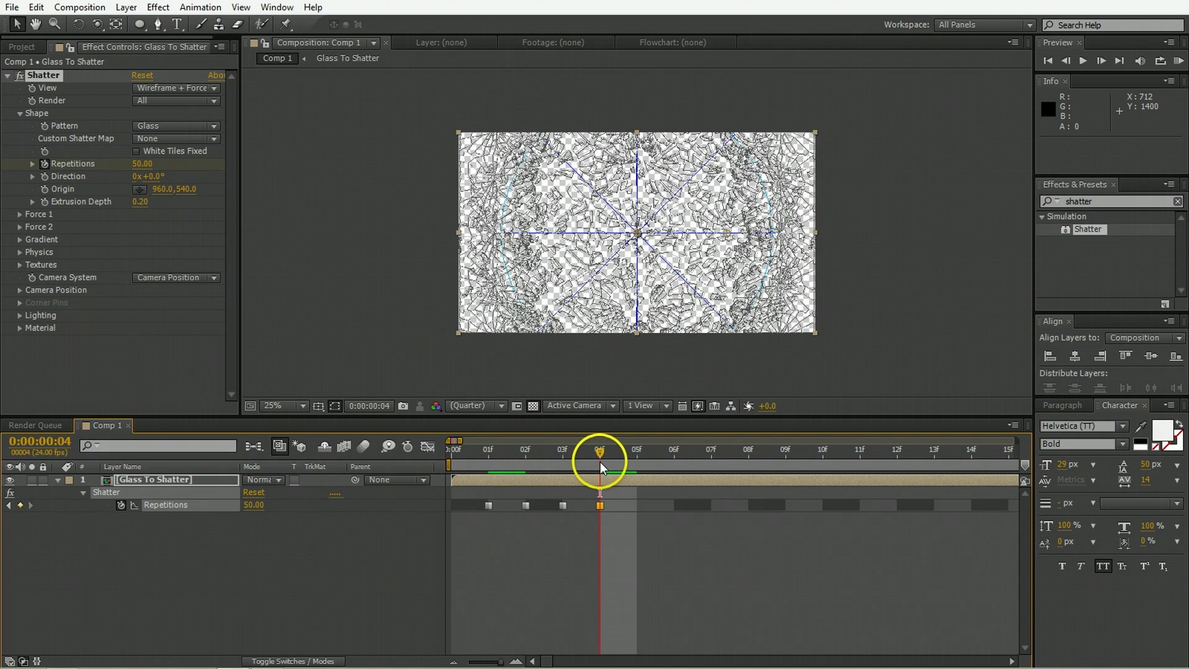
pyautogui.click(99, 221)
# Set the Shatter shape Extrusion Depth to 0.05
pyautogui.click(142, 201)
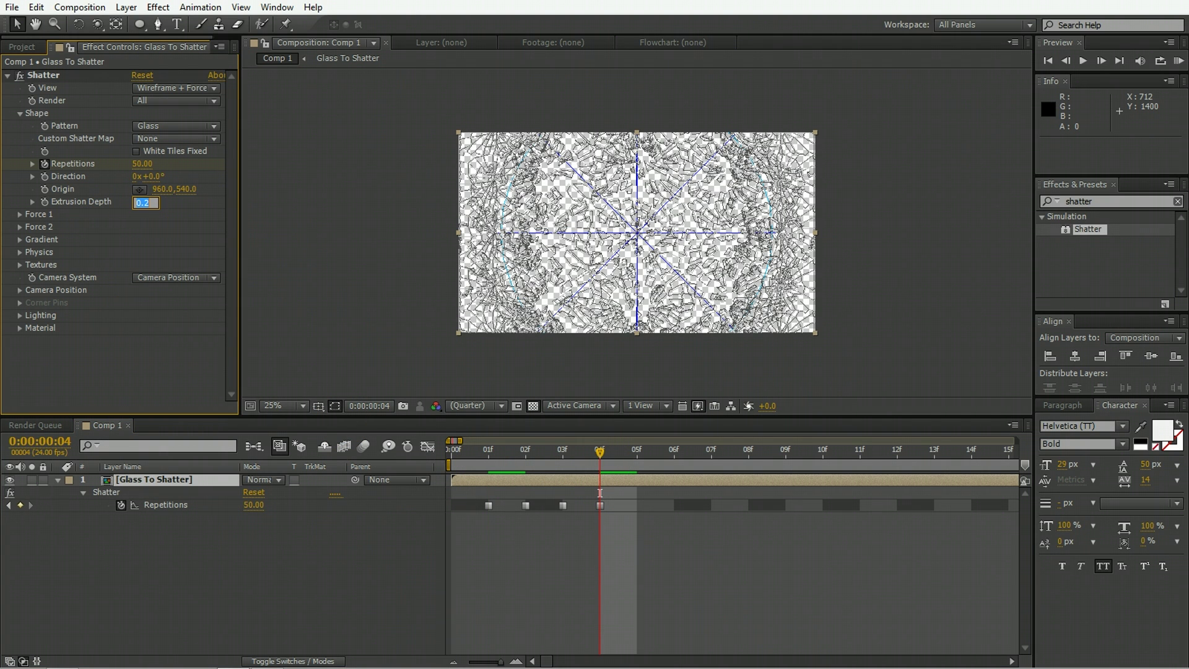
pyautogui.write('0.05')
pyautogui.press('Return')
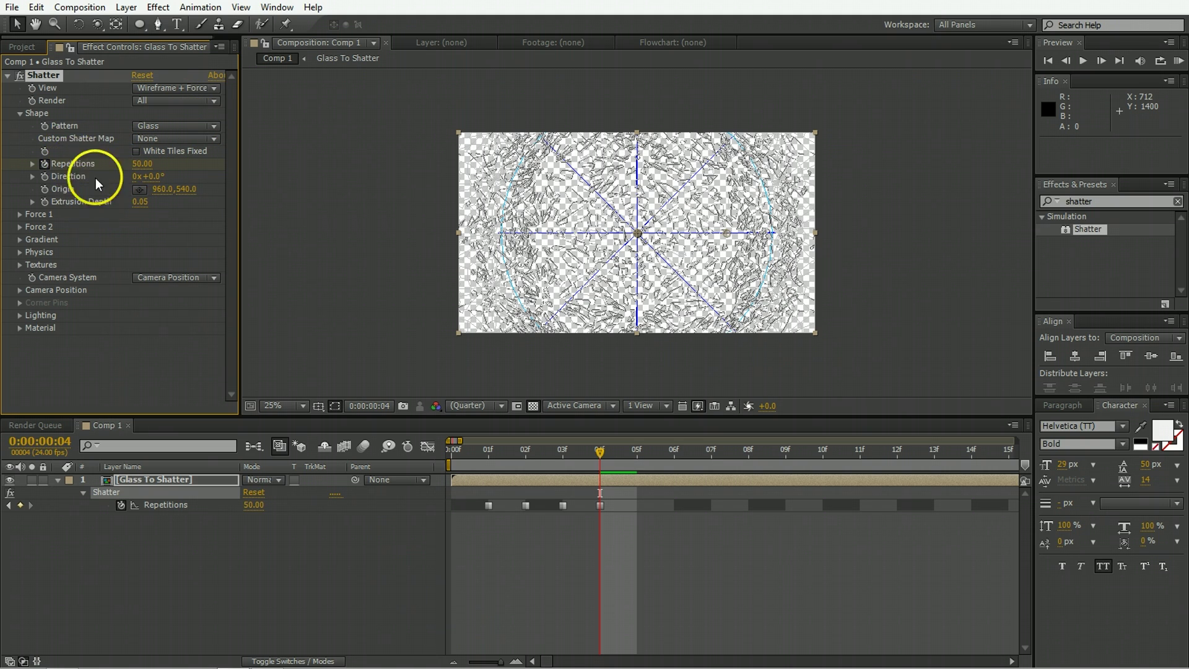
# Set the Force 1 Strength to 4
pyautogui.click(21, 114)
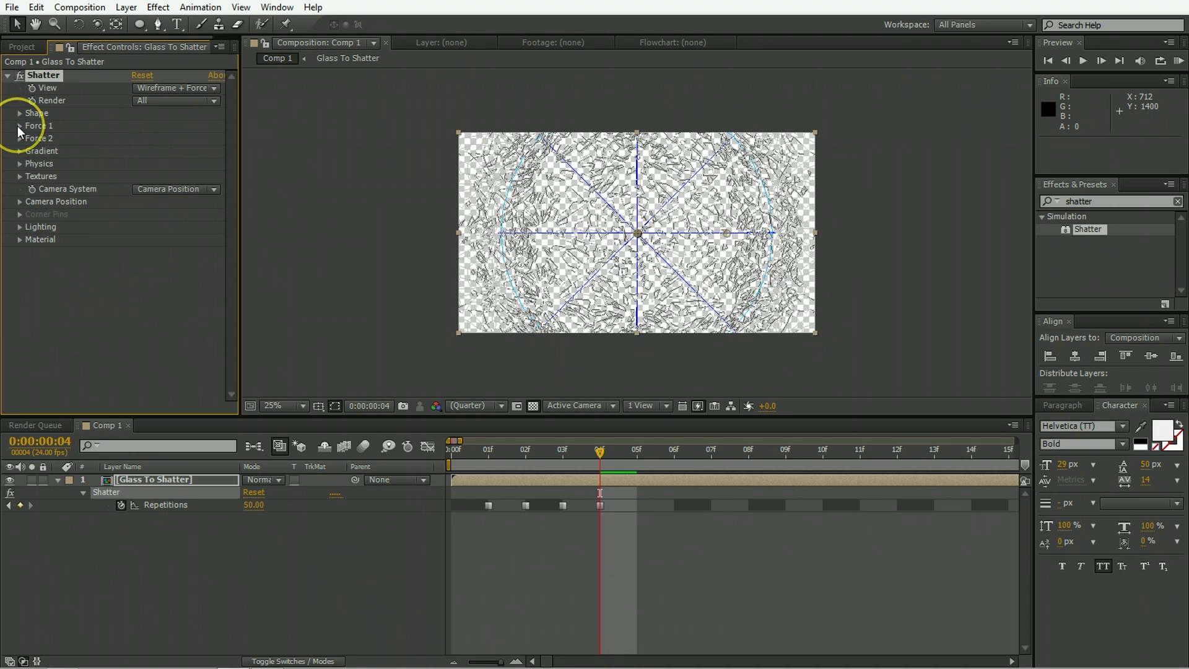
pyautogui.click(19, 125)
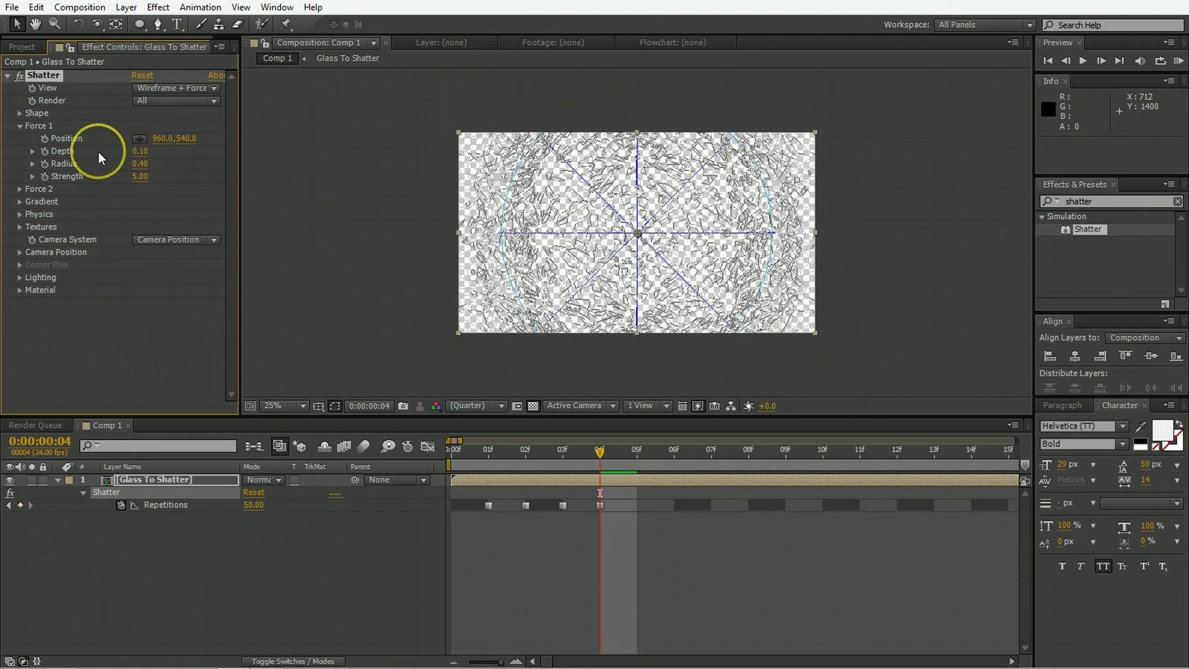
pyautogui.click(141, 177)
pyautogui.write('4')
pyautogui.press('Return')
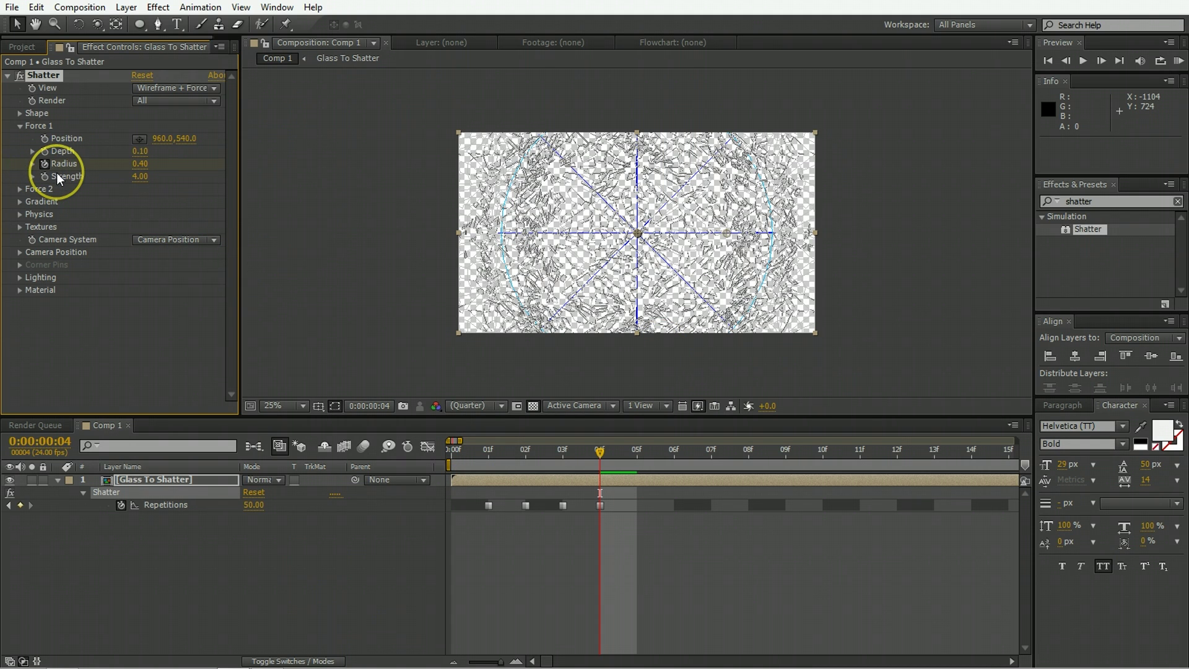
# Keyframe Force 1 Radius at 0.11, 0.12 and 0.17 on frames 1, 2 and 4
pyautogui.press('u')
pyautogui.press('u')
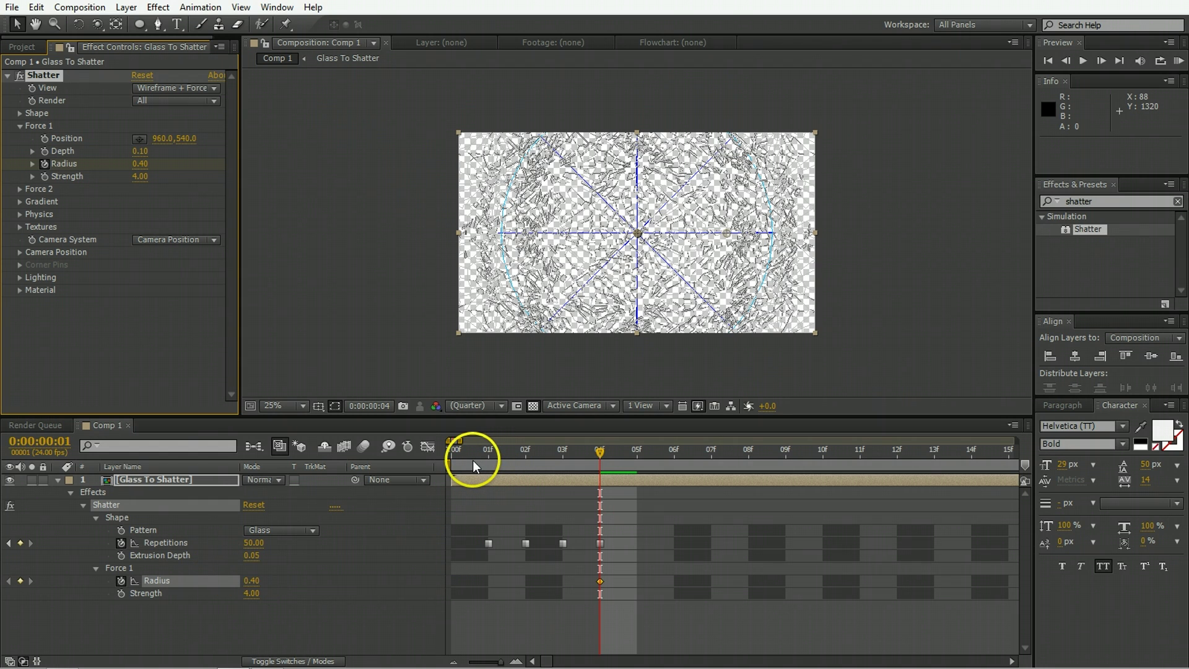
pyautogui.click(471, 459)
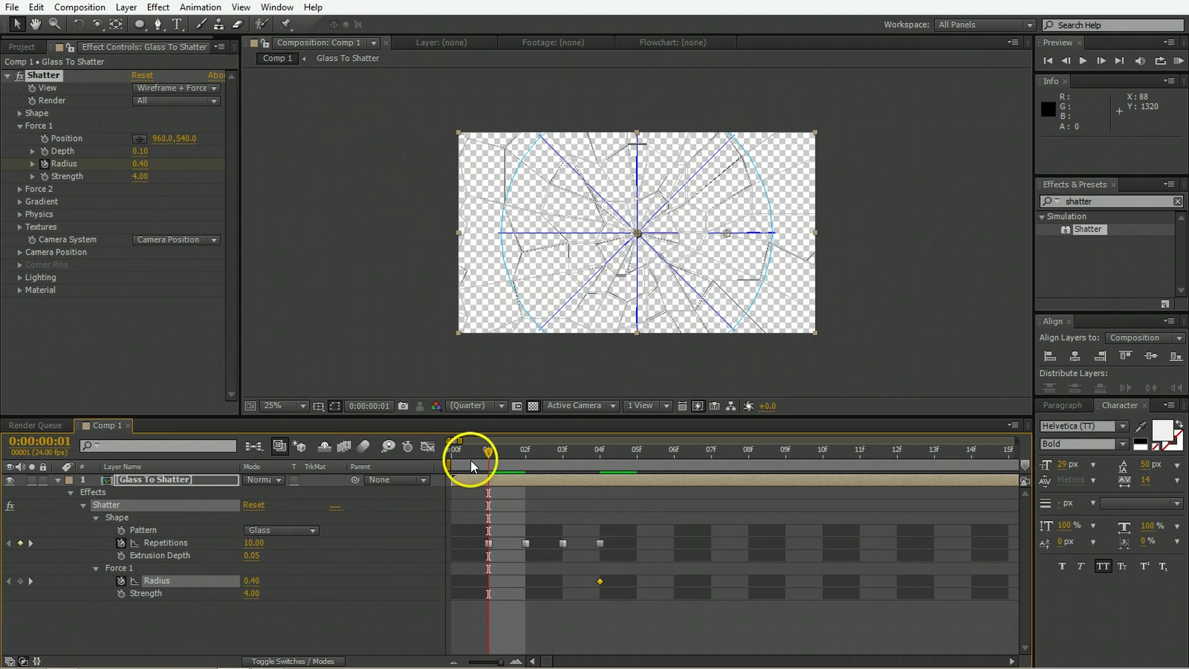
pyautogui.click(253, 583)
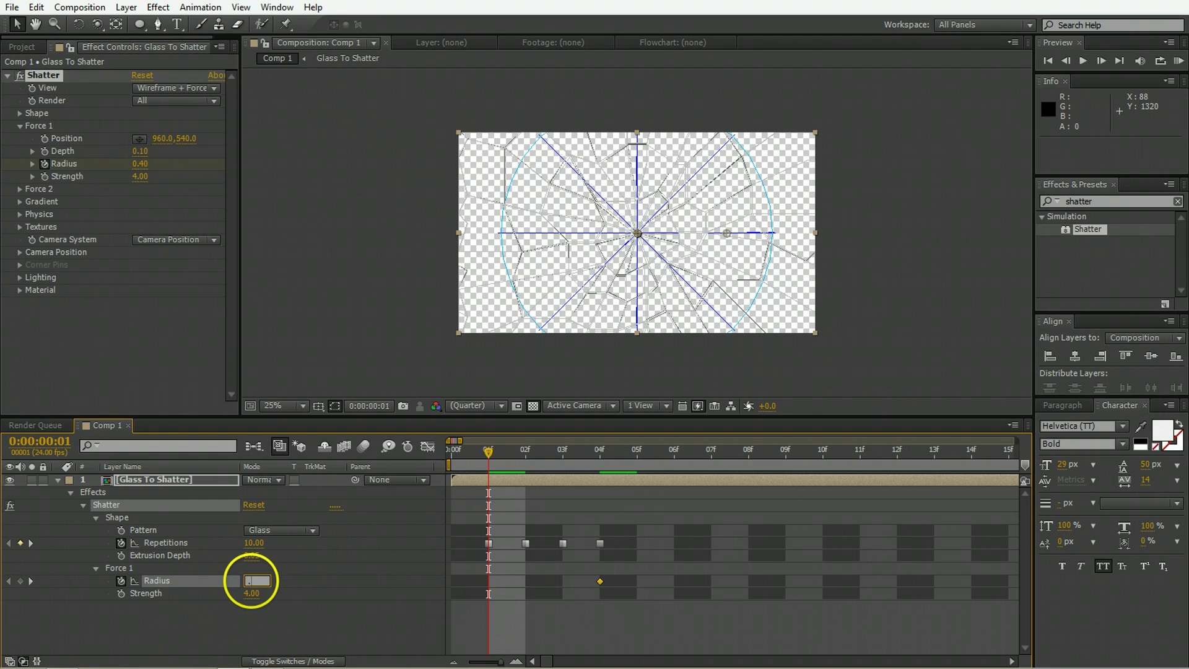
pyautogui.write('.11')
pyautogui.press('Return')
pyautogui.press('pagedown')
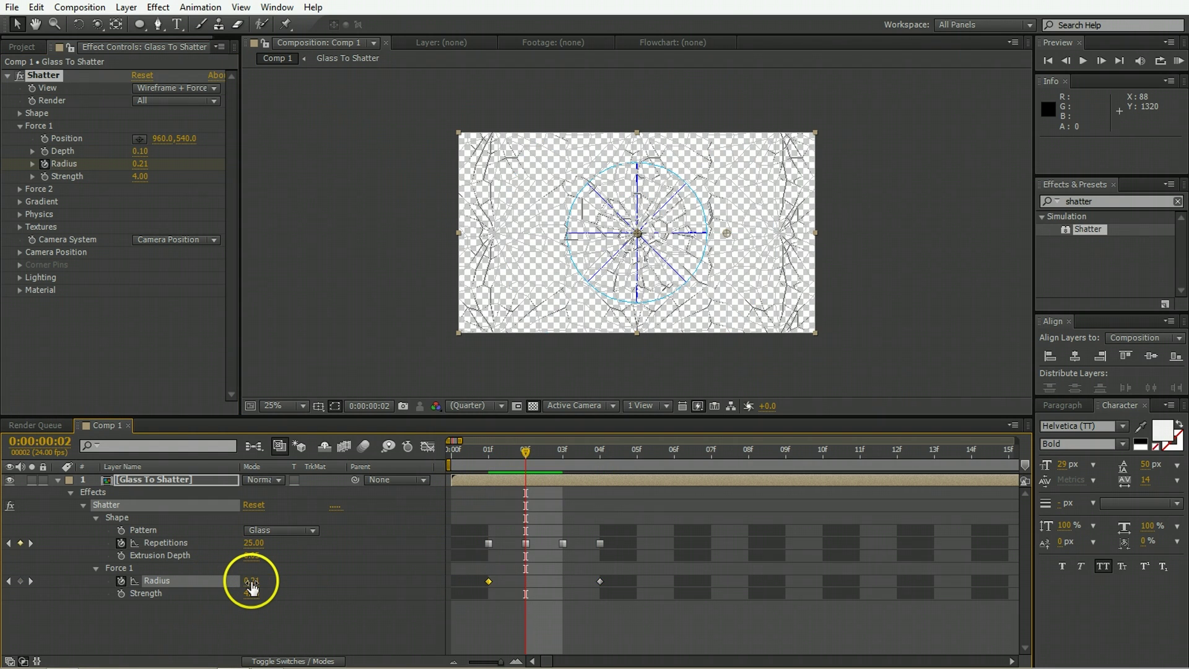
pyautogui.click(256, 581)
pyautogui.write('.12')
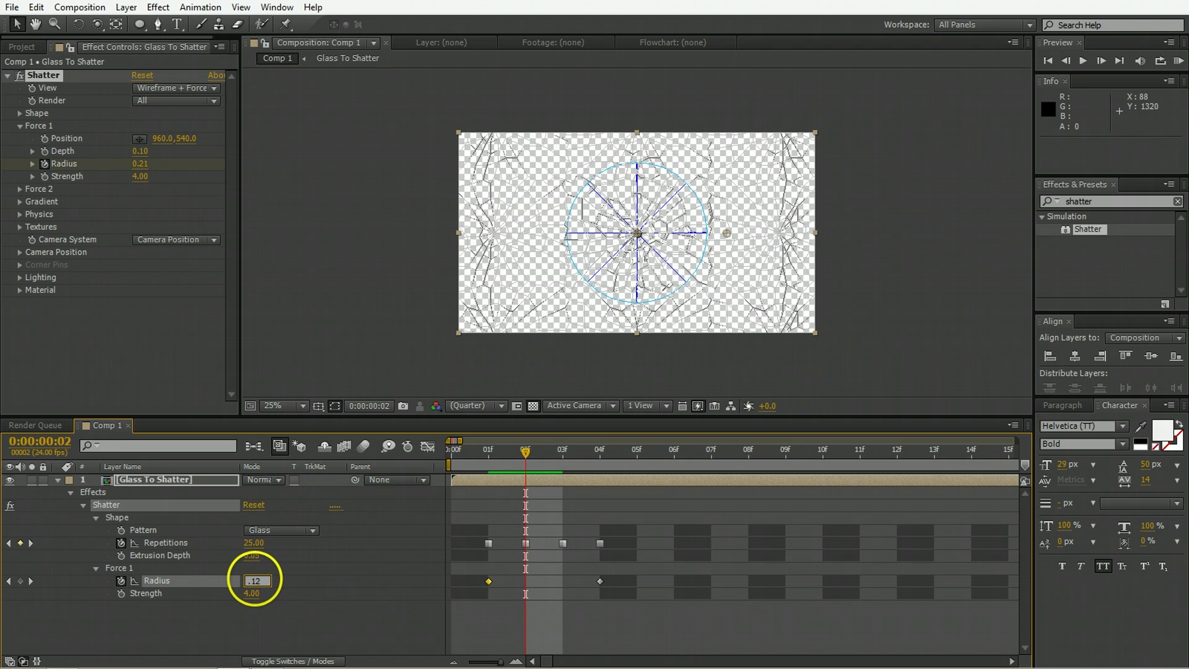
pyautogui.press('Return')
pyautogui.press('pagedown')
pyautogui.press('pagedown')
pyautogui.click(256, 581)
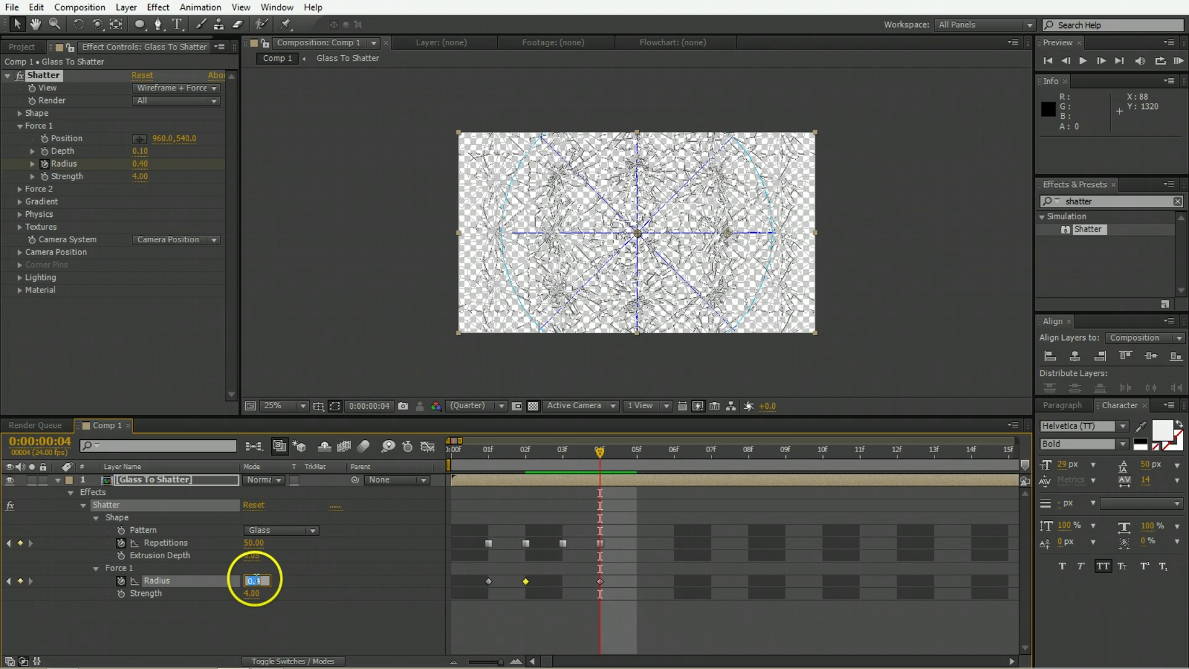
pyautogui.write('.17')
pyautogui.press('Return')
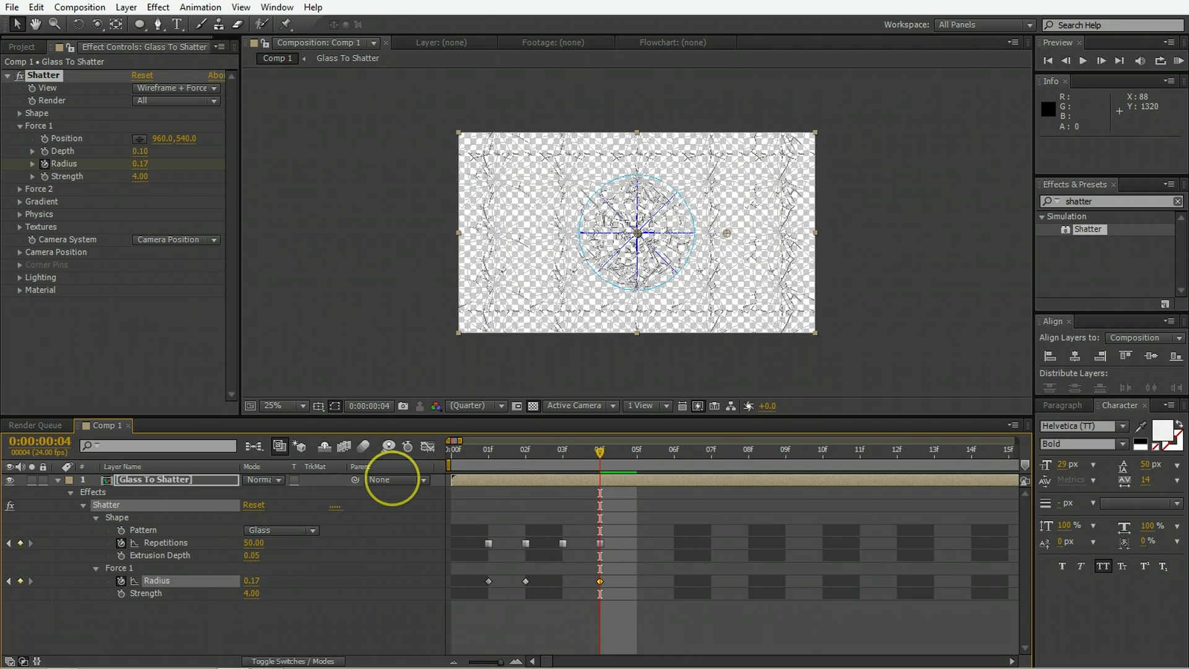
# Step and scrub through frames 1 to 4 to preview the shatter
pyautogui.press('pageup')
pyautogui.press('pageup')
pyautogui.press('pageup')
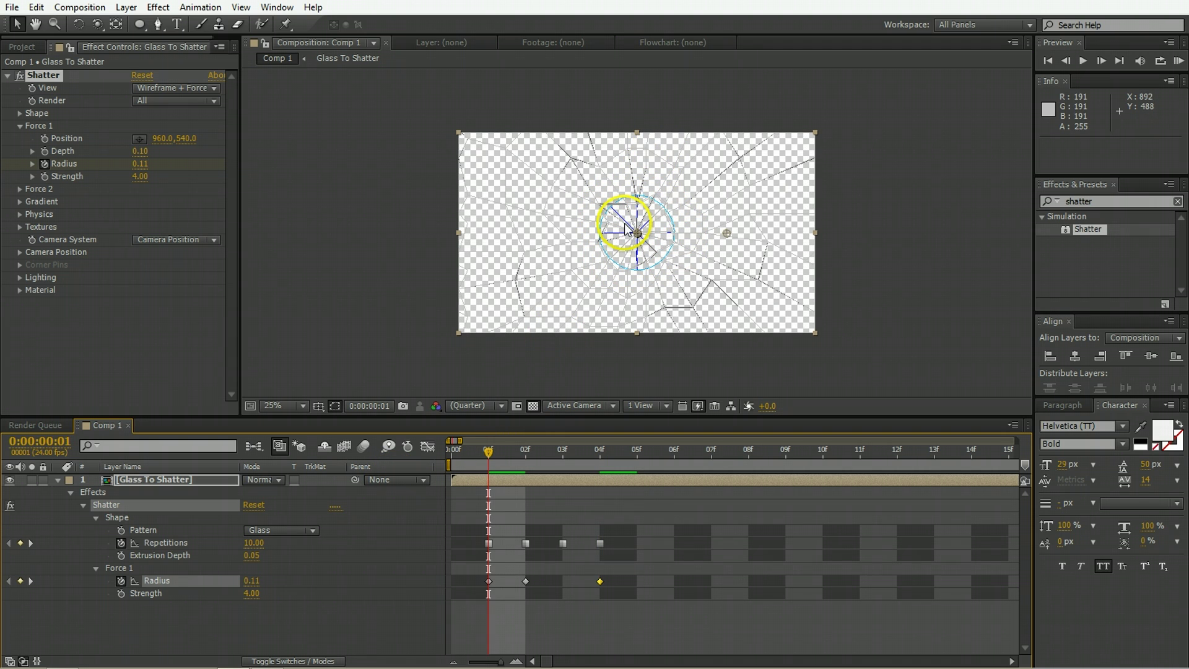
pyautogui.press('pagedown')
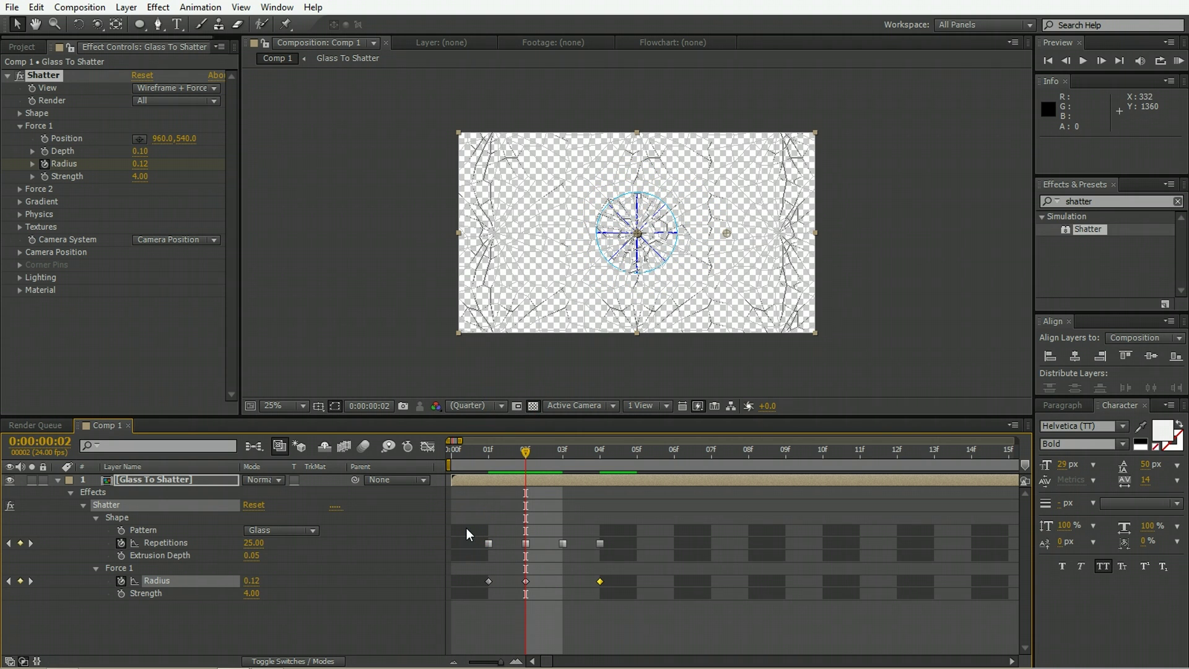
pyautogui.press('pagedown')
pyautogui.press('pagedown')
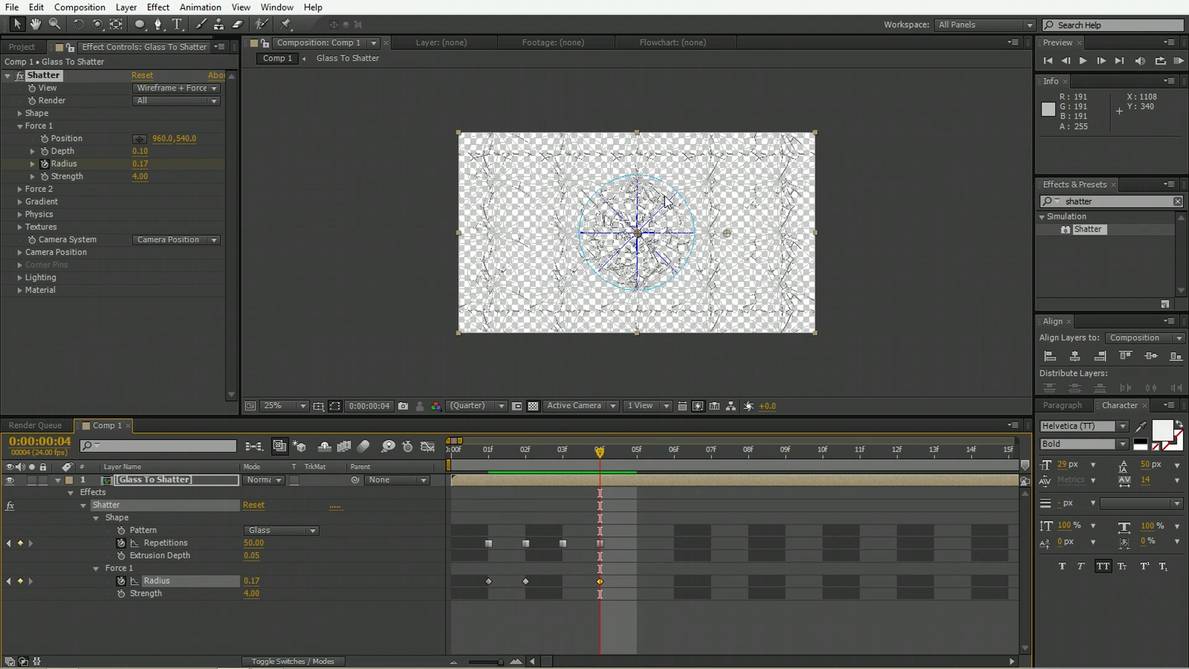
pyautogui.click(586, 505)
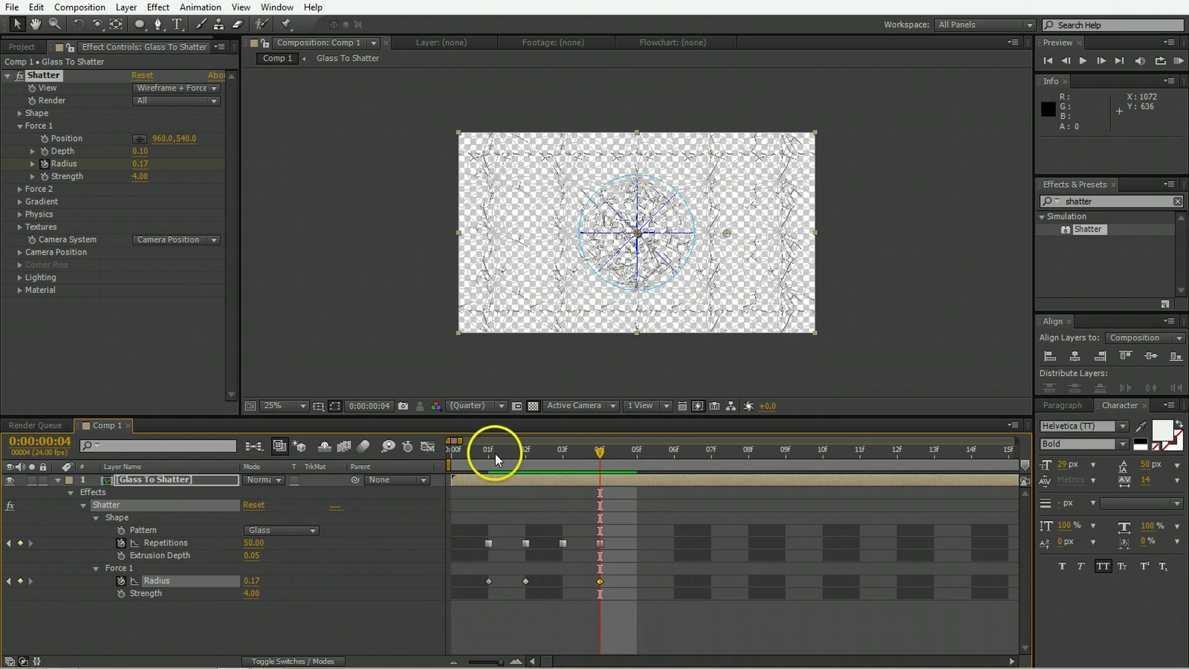
pyautogui.moveTo(495, 453); pyautogui.dragTo(619, 462)
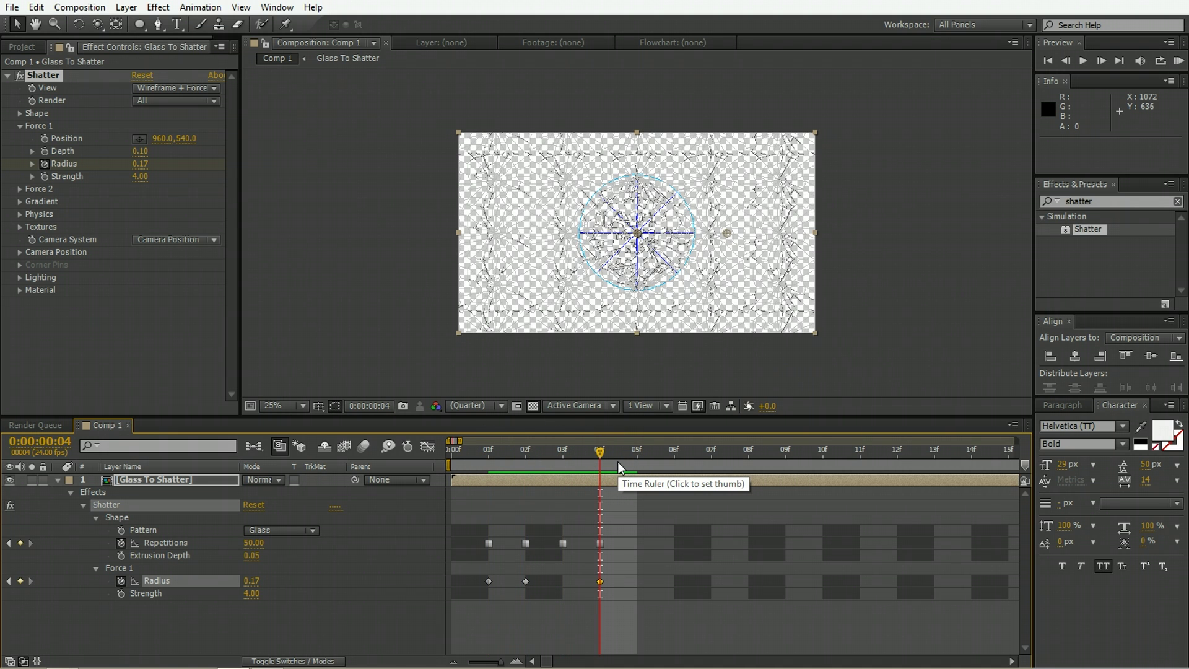
pyautogui.moveTo(590, 456)
pyautogui.mouseDown()
pyautogui.moveTo(491, 464)
pyautogui.moveTo(619, 463)
pyautogui.moveTo(605, 467)
pyautogui.mouseUp()
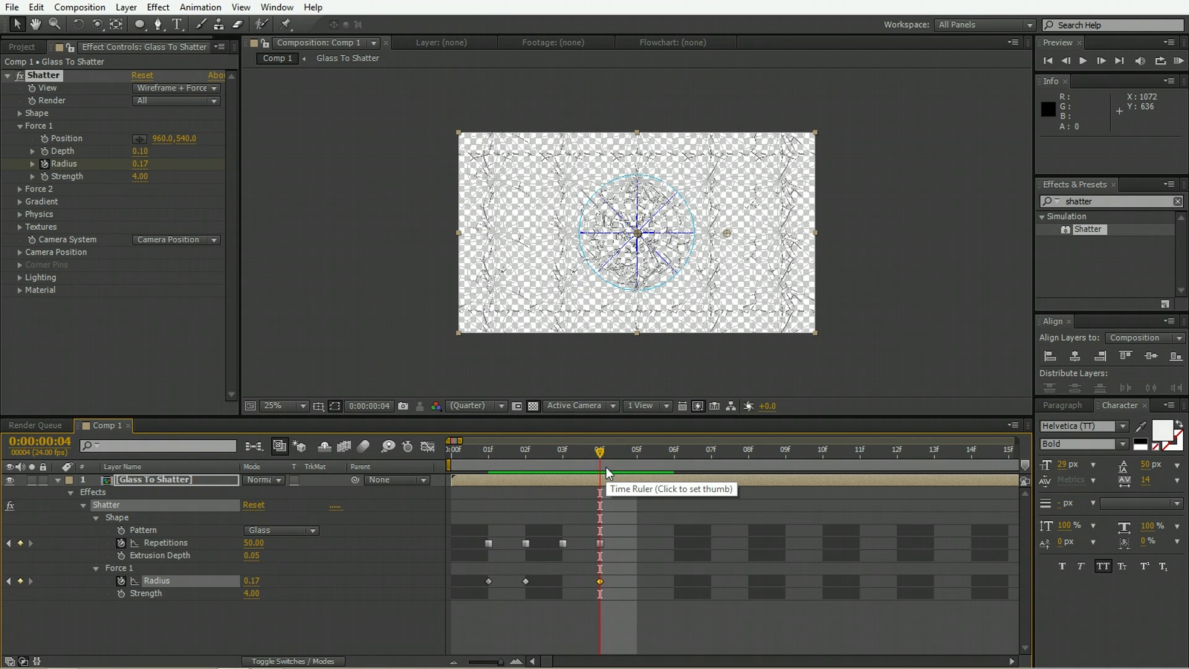
# Set the Shatter texture Opacity to 0.75
pyautogui.click(21, 126)
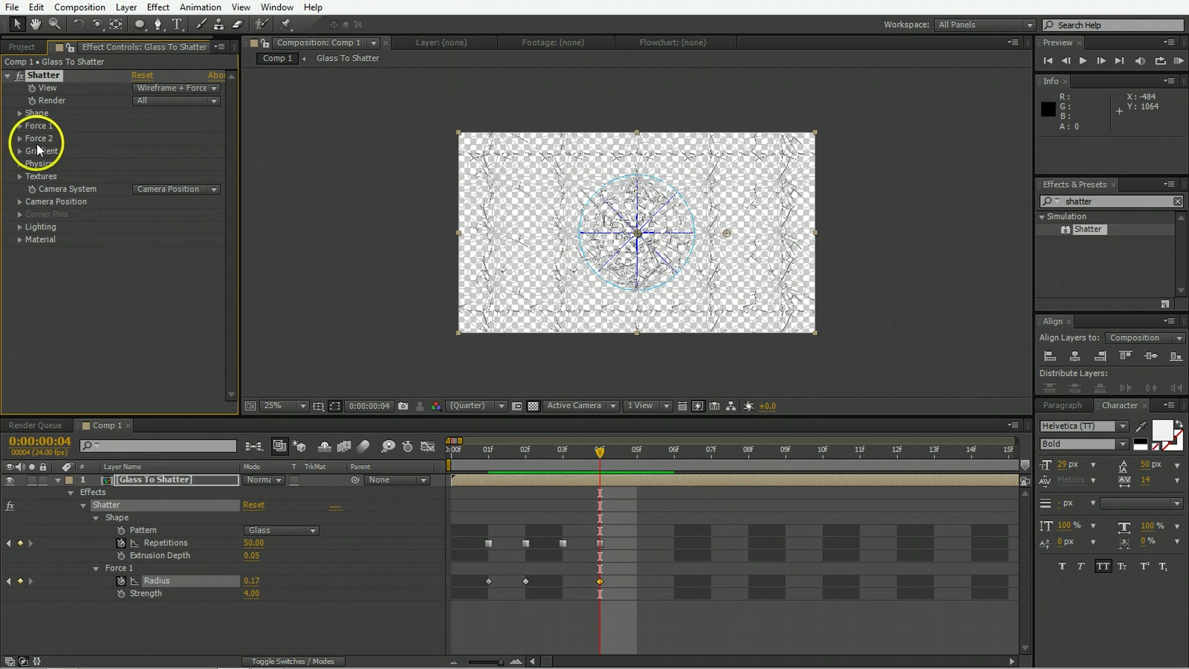
pyautogui.click(21, 177)
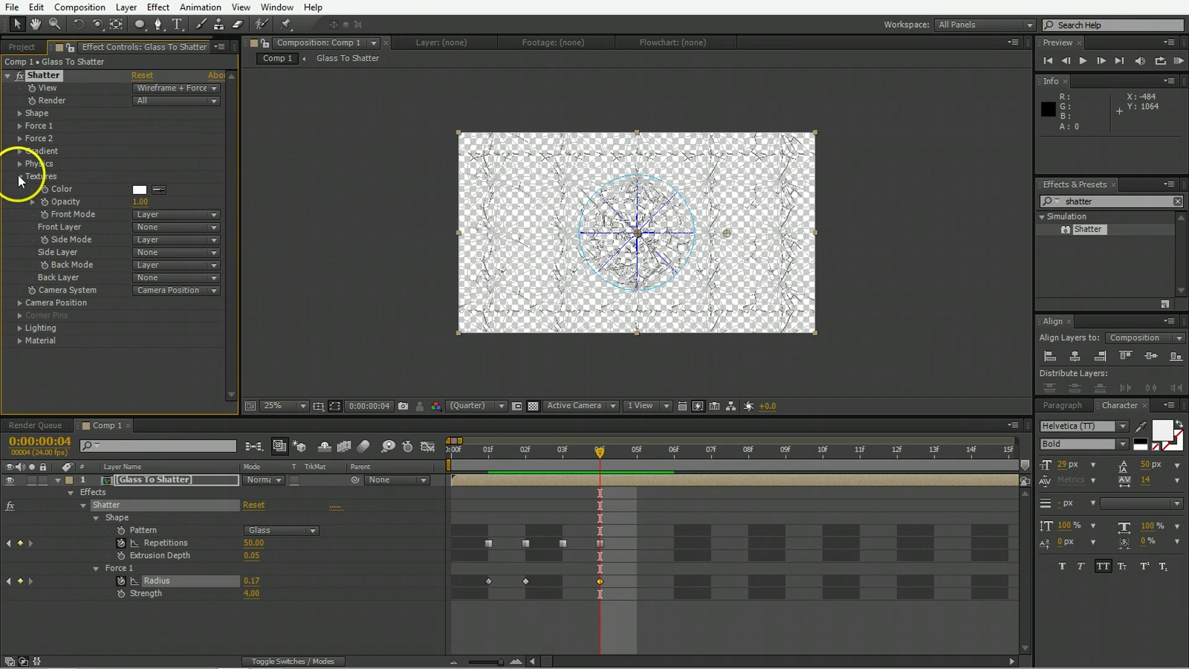
pyautogui.click(141, 203)
pyautogui.write('.75')
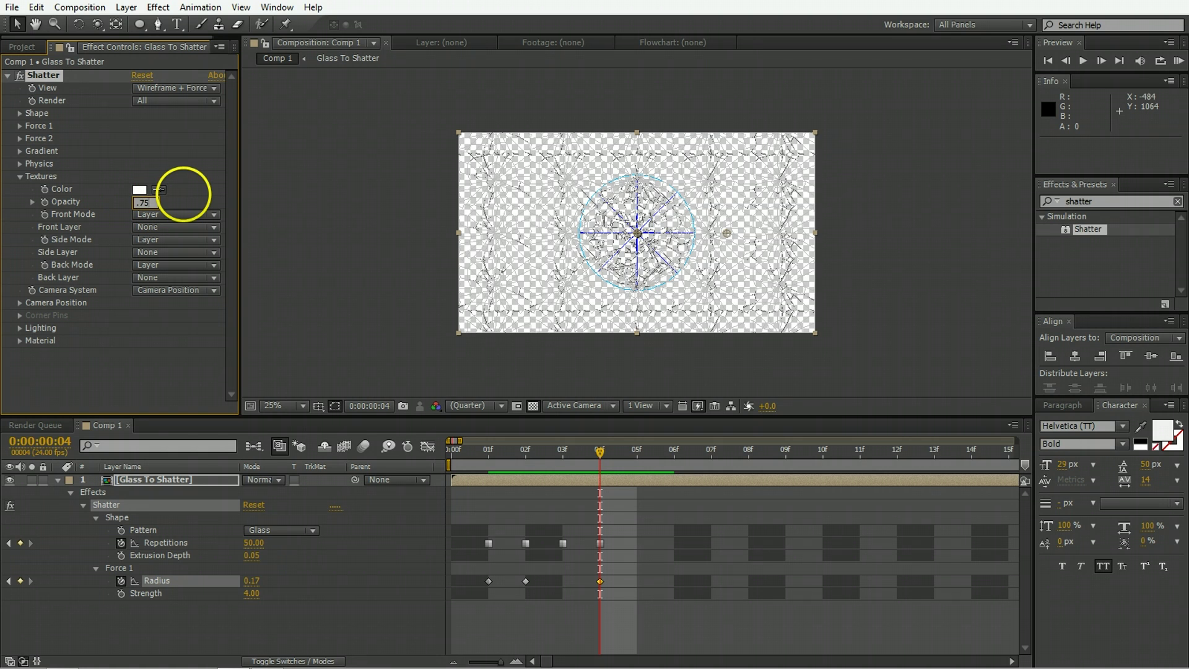
pyautogui.press('Return')
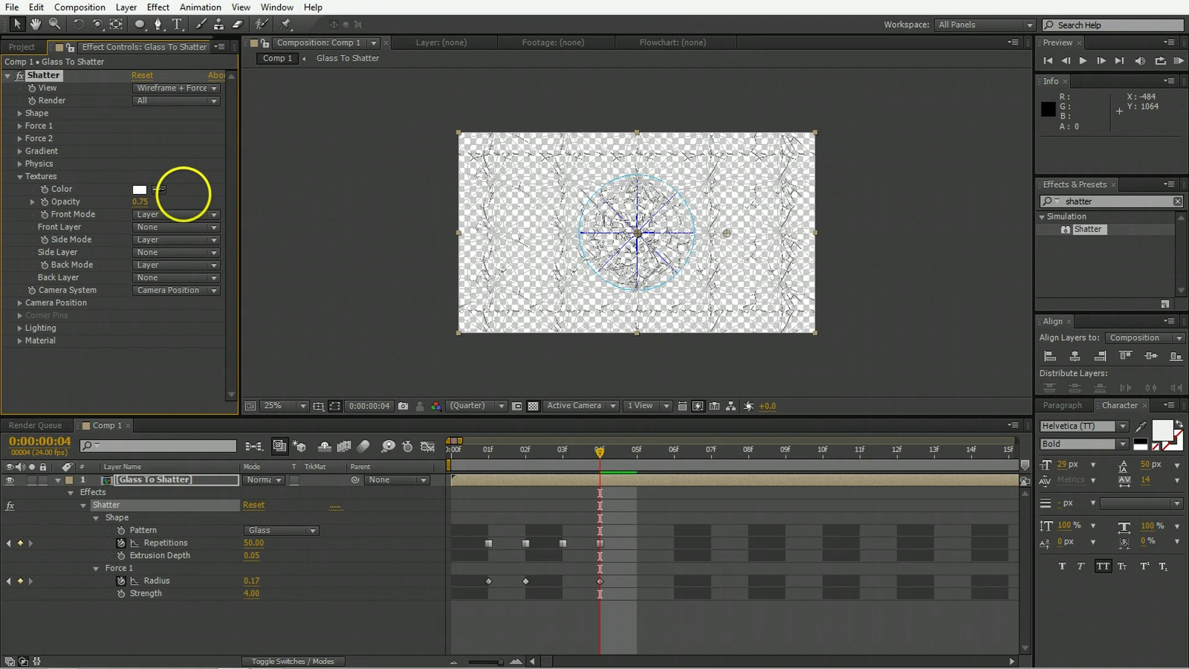
# Switch the view to Rendered, Side Mode to Color + Opacity, Back Mode to Color
pyautogui.click(147, 91)
pyautogui.click(177, 103)
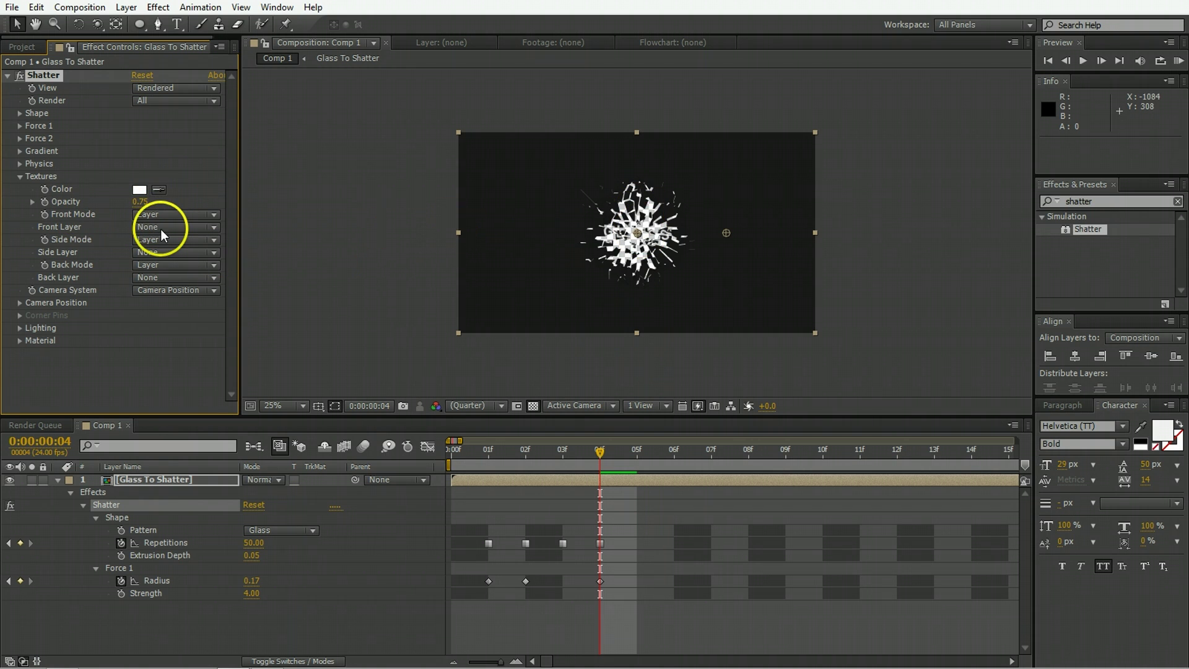
pyautogui.click(143, 240)
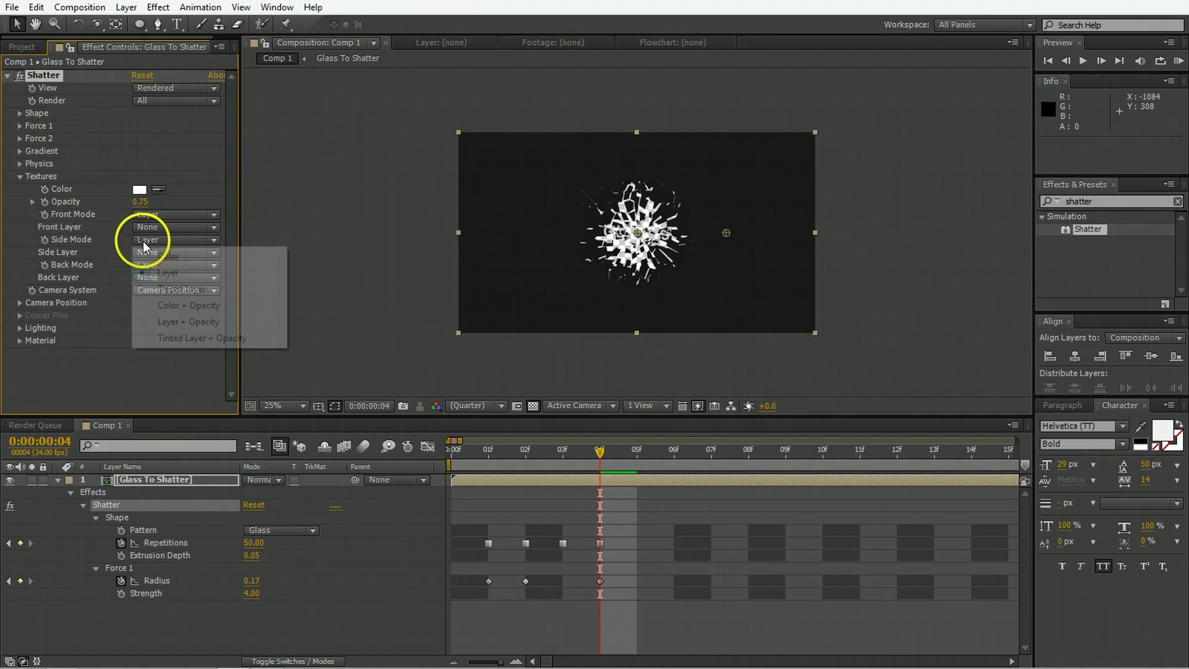
pyautogui.click(211, 306)
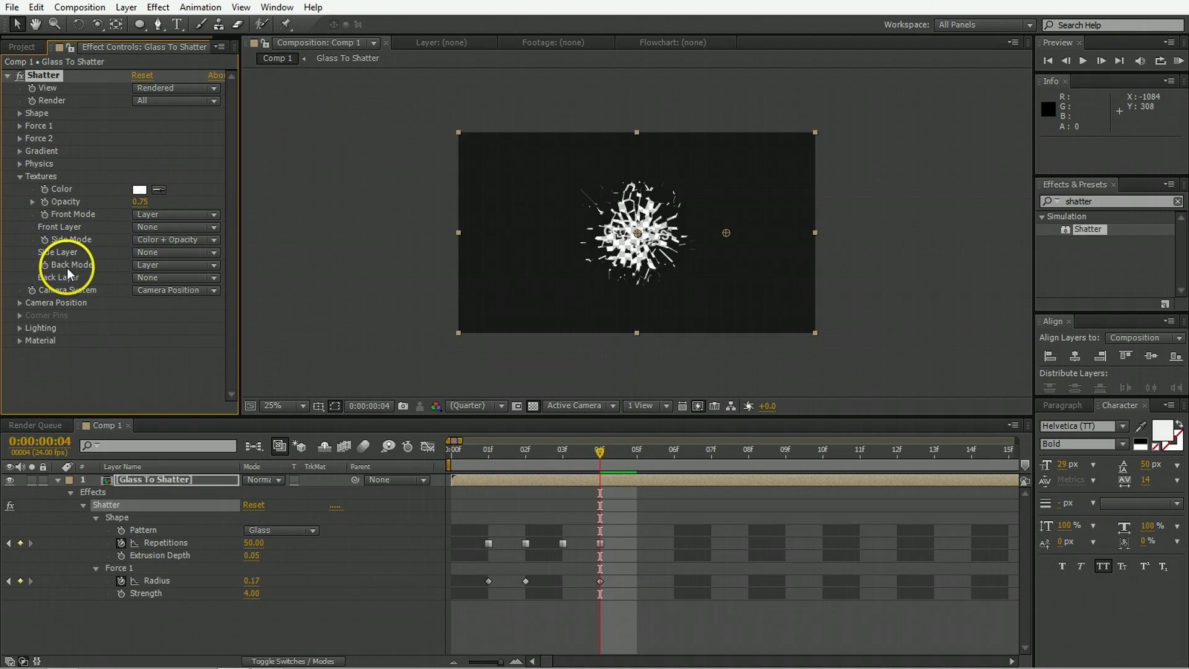
pyautogui.click(143, 265)
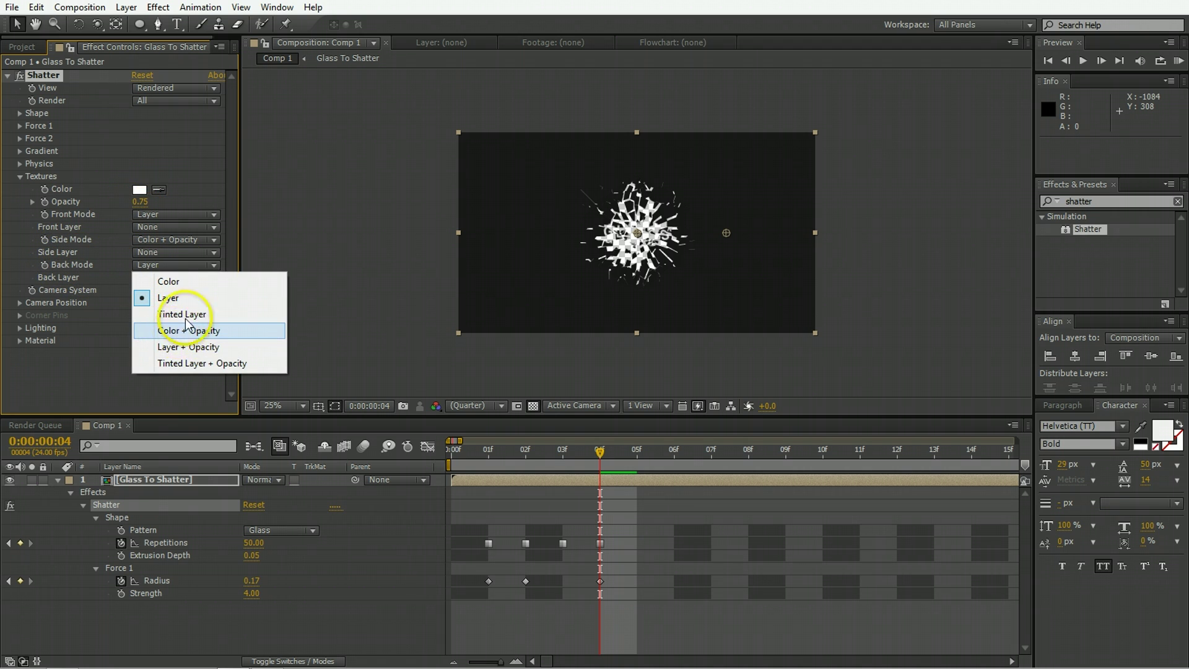
pyautogui.click(184, 281)
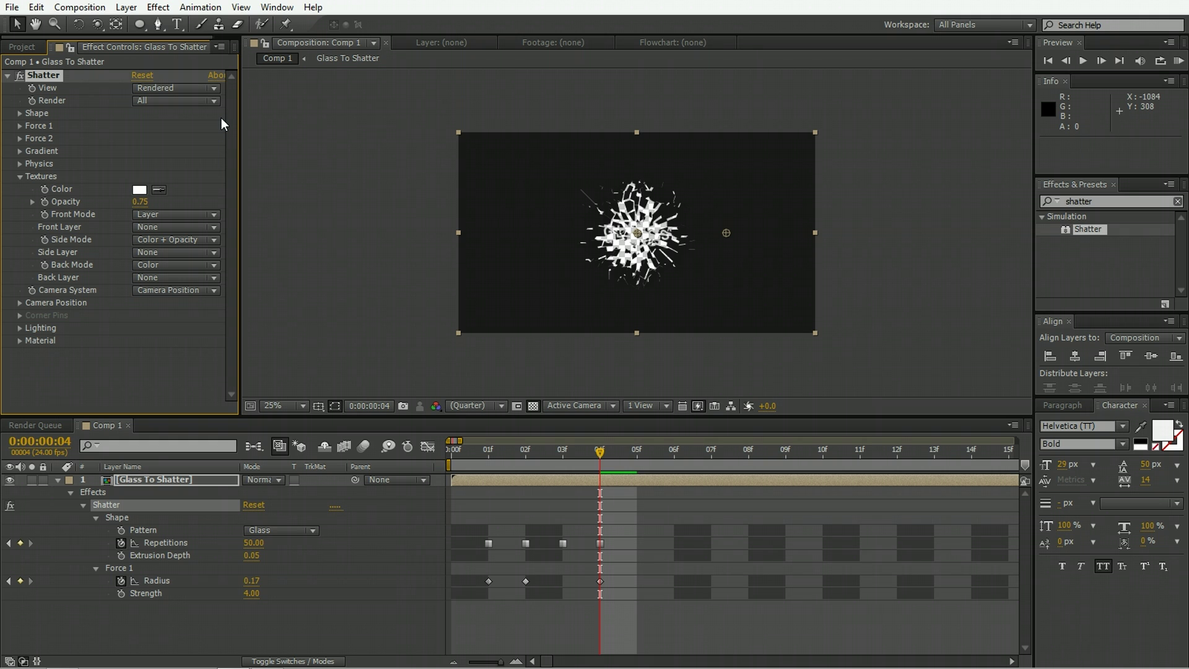
# Set Light Intensity to 5, Light Depth to -5 and Ambient Light to 0.5
pyautogui.click(21, 175)
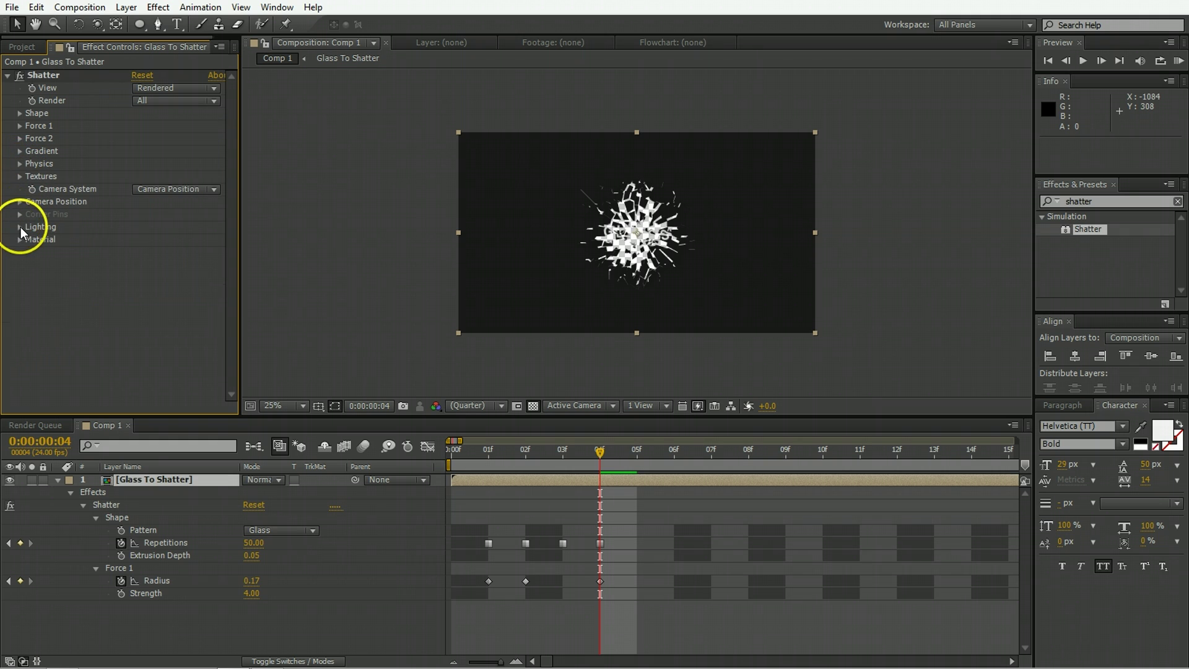
pyautogui.click(21, 227)
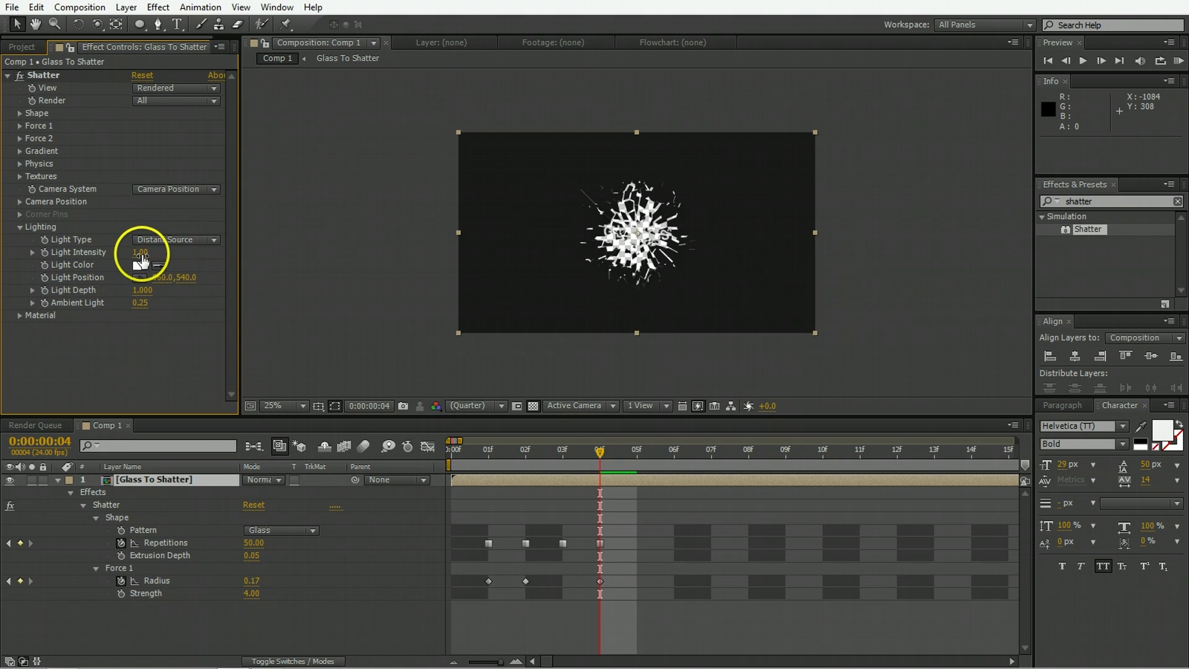
pyautogui.click(141, 254)
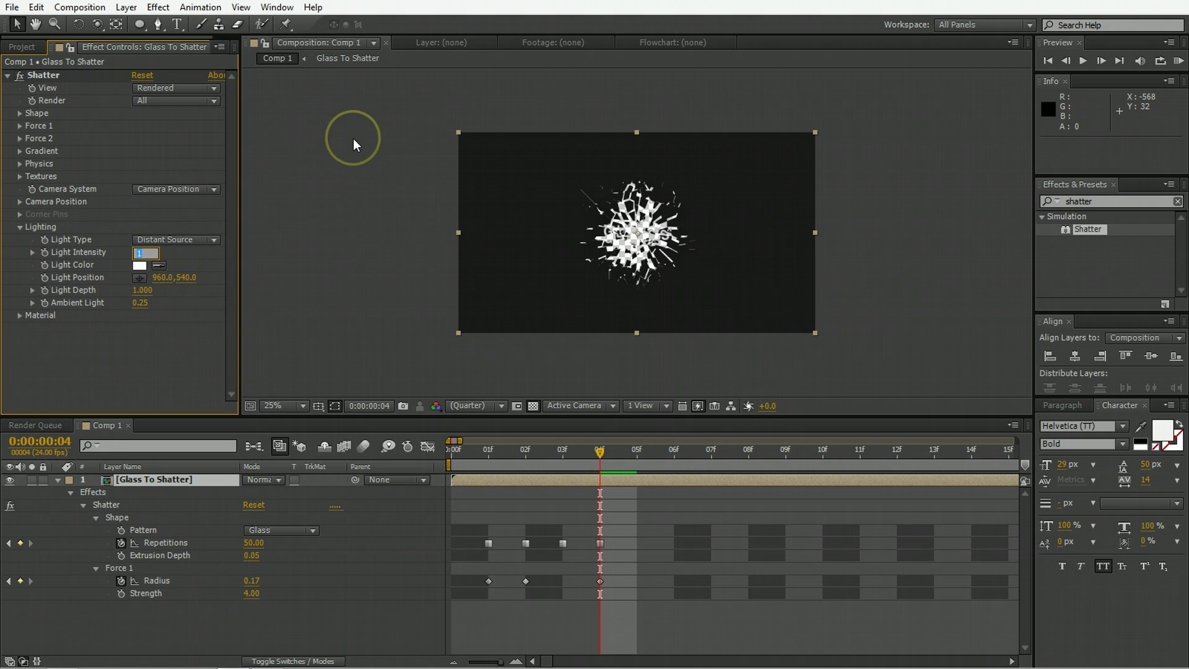
pyautogui.write('5')
pyautogui.press('Return')
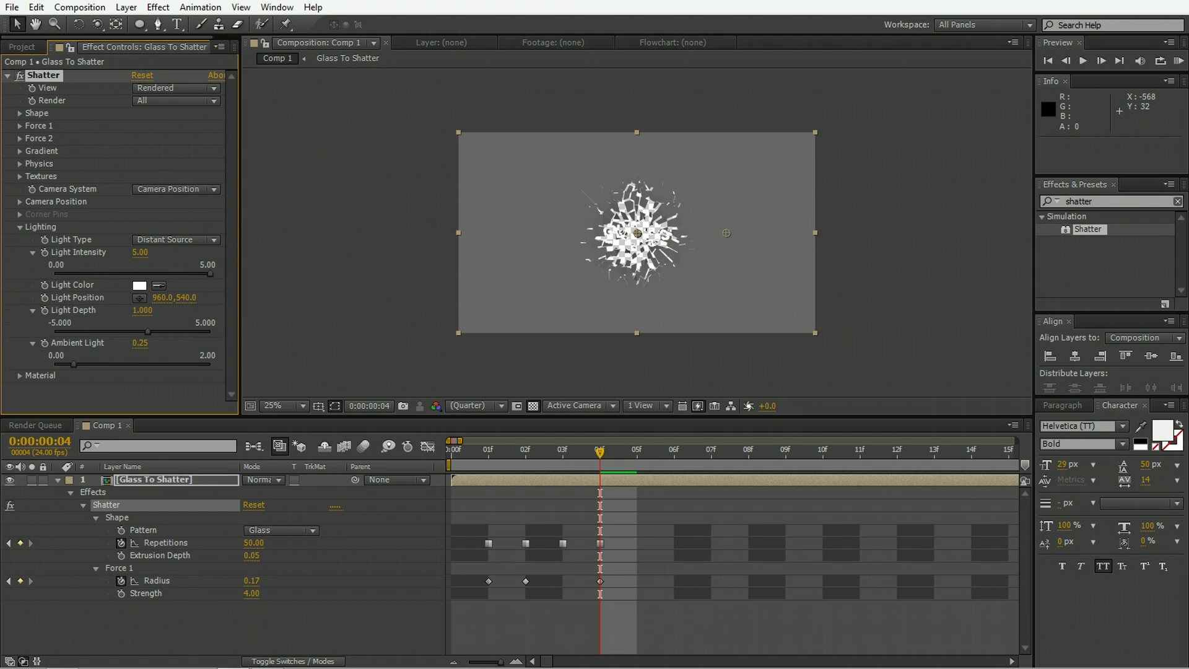
pyautogui.click(105, 283)
pyautogui.moveTo(106, 334); pyautogui.dragTo(54, 333)
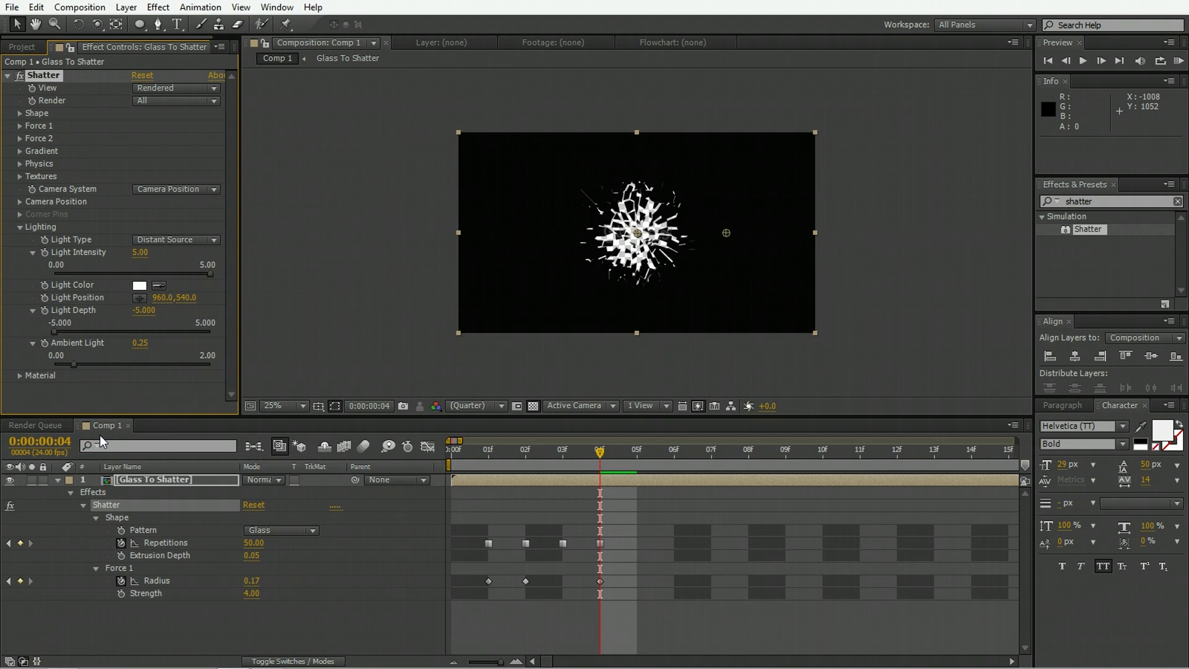
pyautogui.click(145, 344)
pyautogui.write('0.5')
pyautogui.click(168, 257)
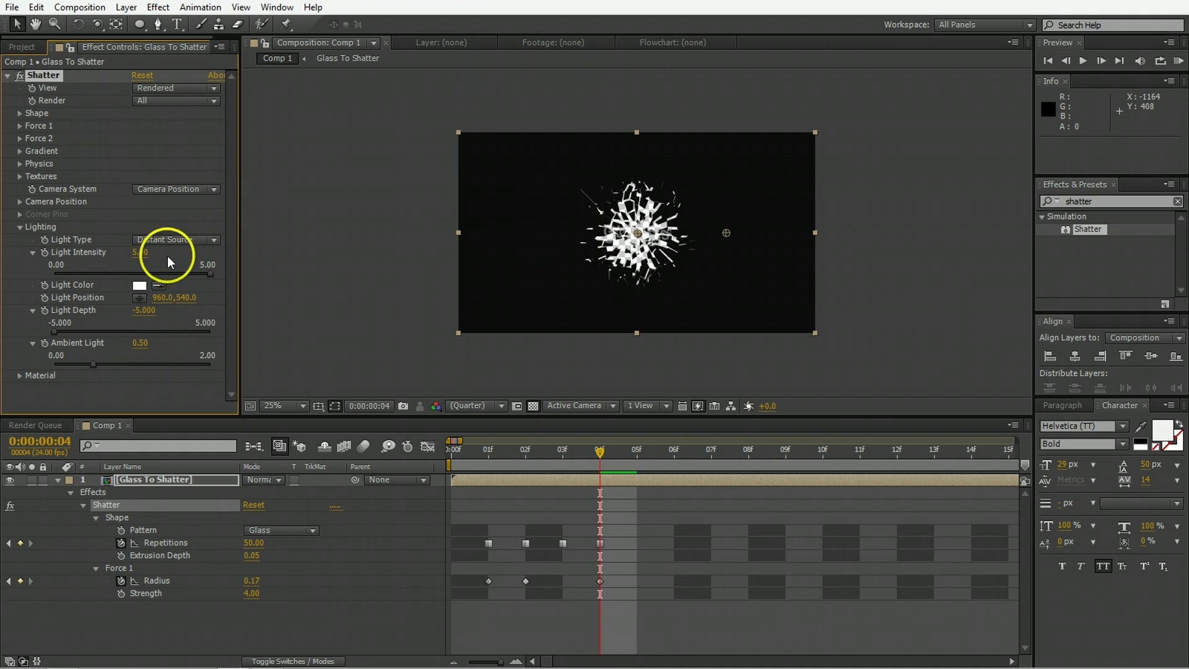
# Set the Light Color to pale blue: H 203, S 15, B 100
pyautogui.click(140, 286)
pyautogui.moveTo(165, 277); pyautogui.dragTo(190, 280)
pyautogui.click(415, 343)
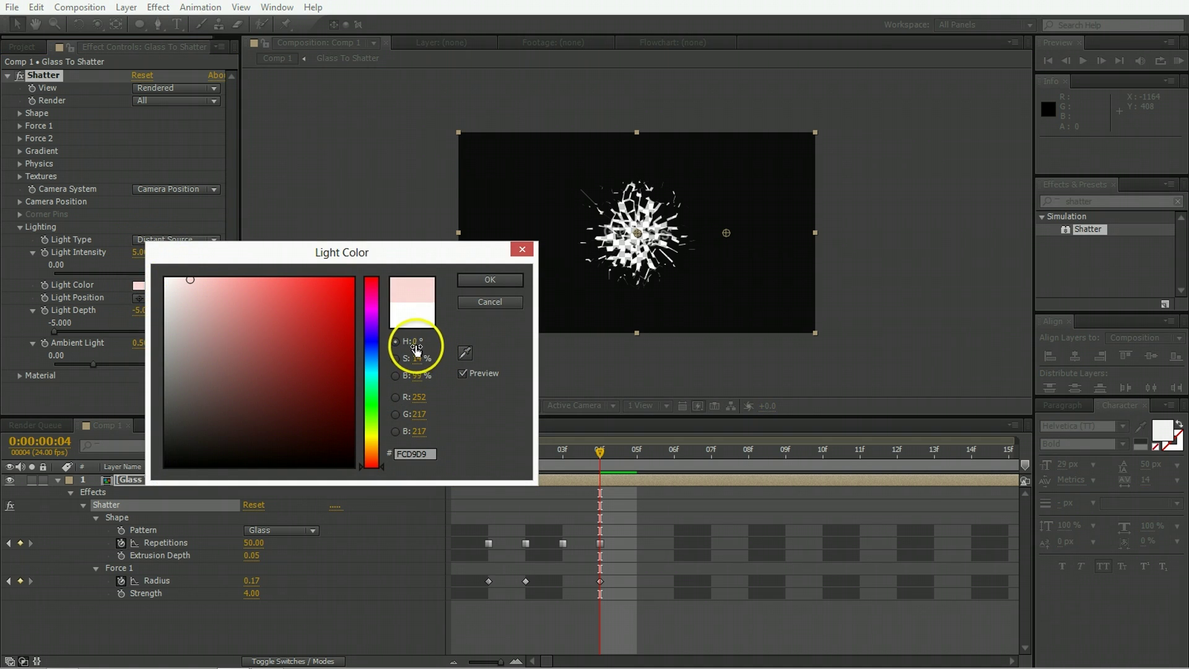
pyautogui.write('203')
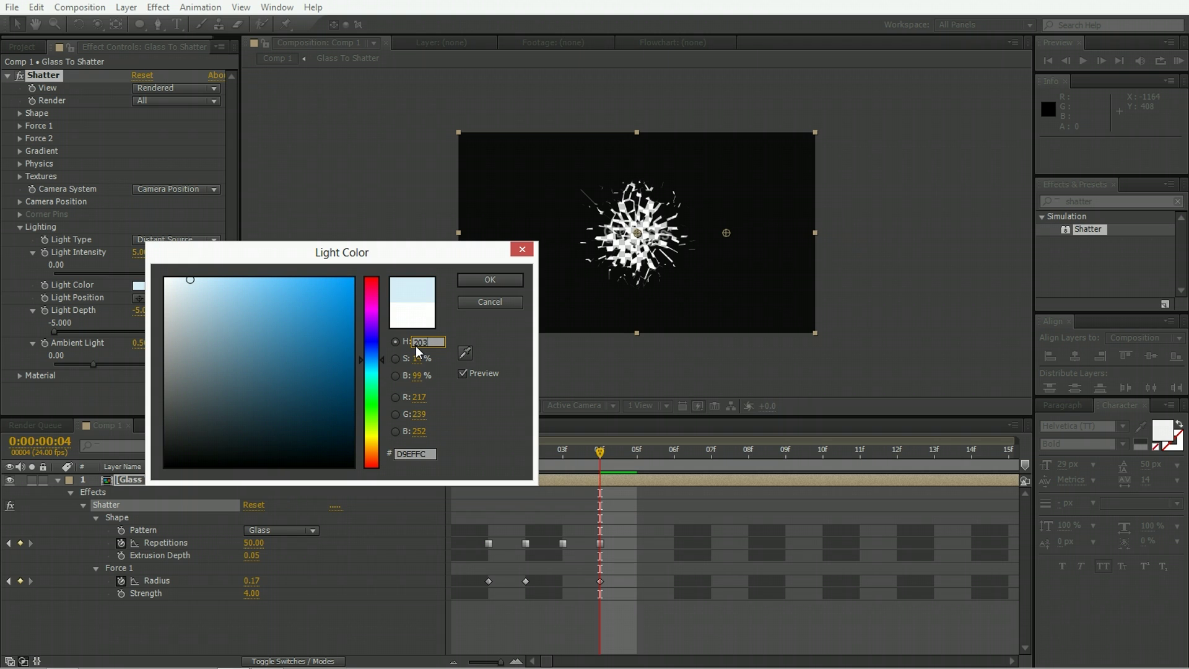
pyautogui.click(440, 360)
pyautogui.write('15')
pyautogui.press('Tab')
pyautogui.write('100')
pyautogui.press('Return')
pyautogui.click(465, 332)
pyautogui.click(90, 252)
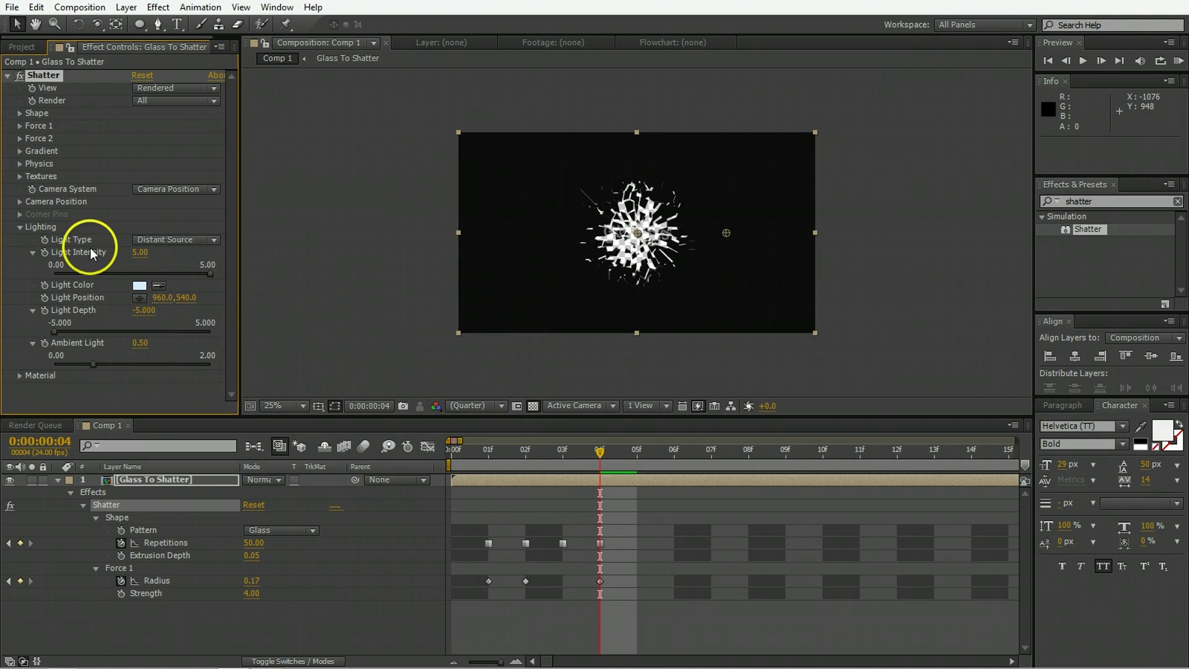
pyautogui.click(20, 227)
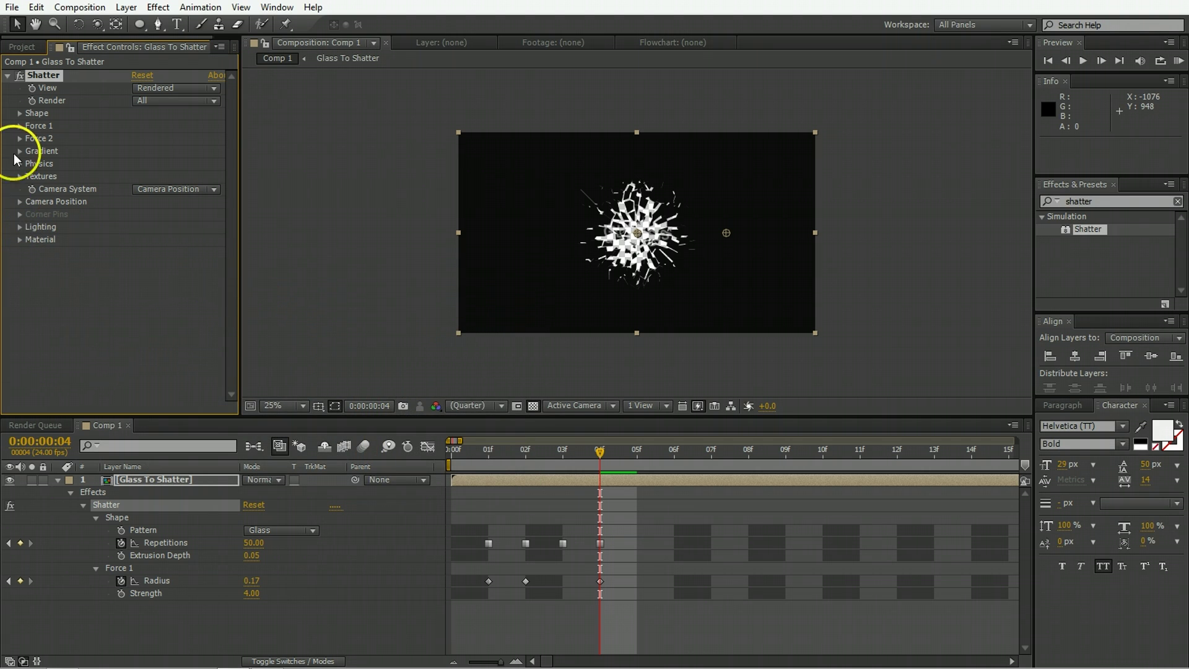
# Collapse Shatter and add a new Camera 1 layer with default settings
pyautogui.click(7, 75)
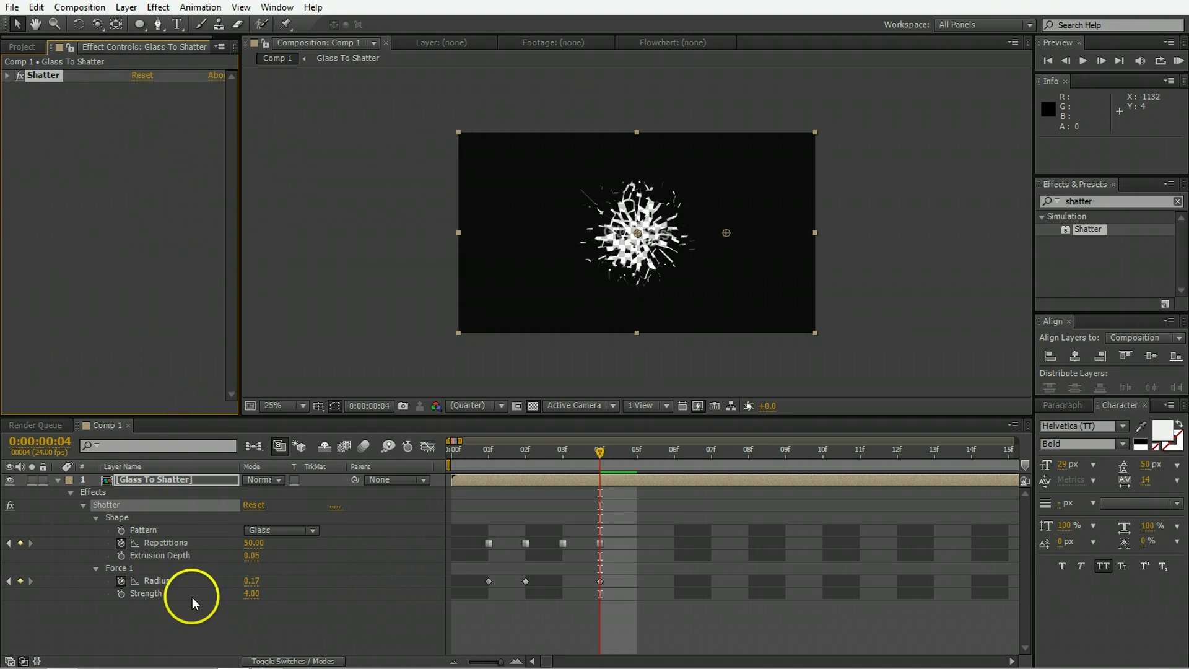
pyautogui.click(154, 612)
pyautogui.rightClick(152, 612)
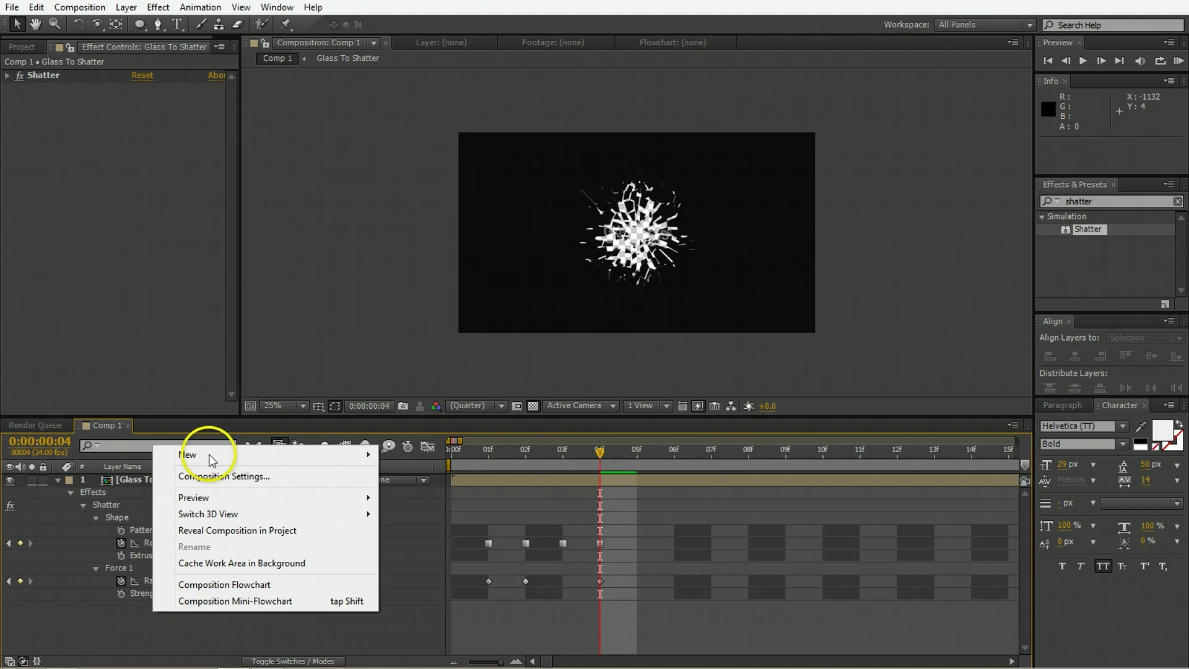
pyautogui.moveTo(211, 461)
pyautogui.click(439, 530)
pyautogui.press('Return')
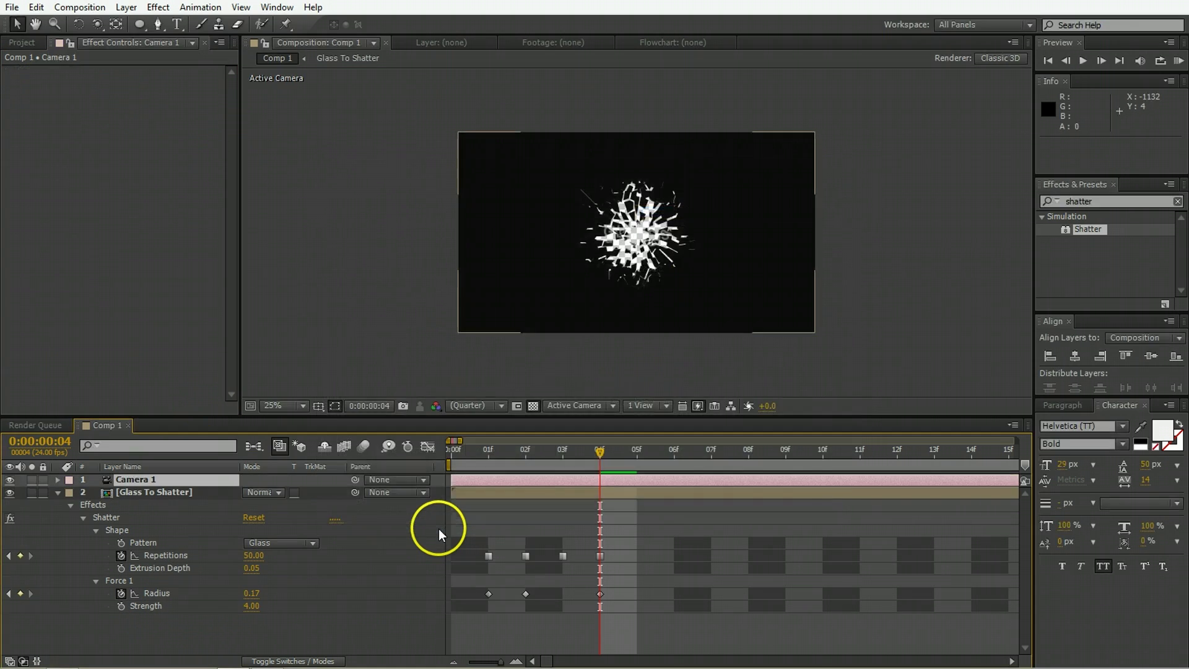
# Set the Shatter effect's Camera System to Comp Camera on Glass To Shatter
pyautogui.click(510, 492)
pyautogui.click(8, 76)
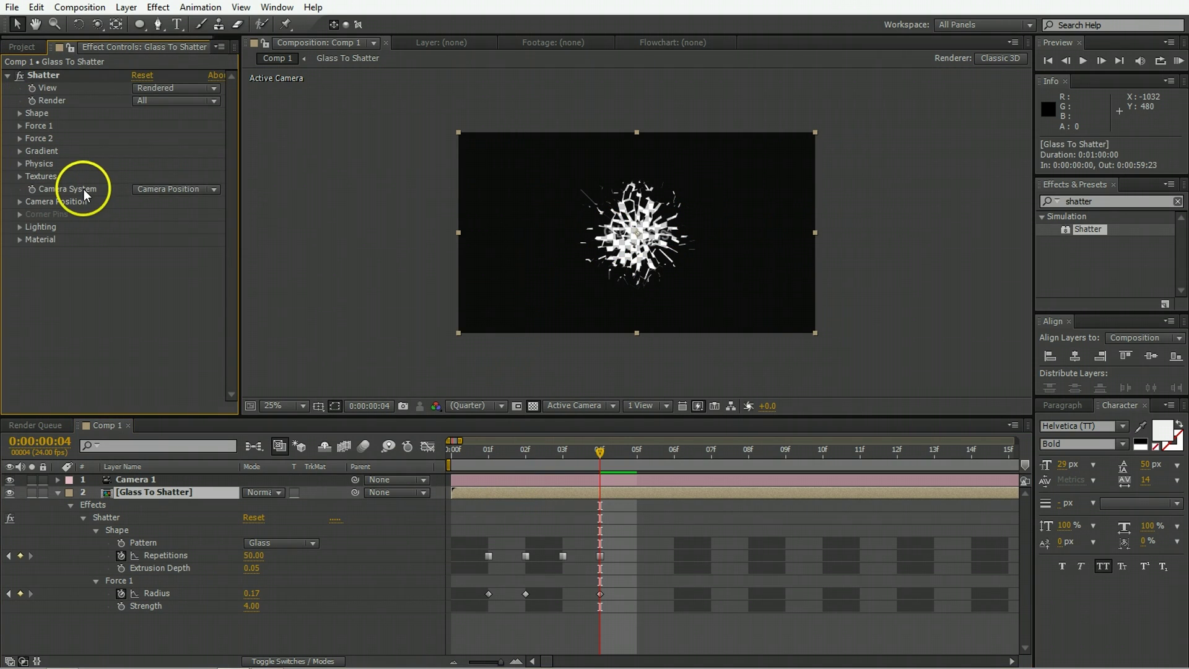
pyautogui.click(159, 189)
pyautogui.click(166, 239)
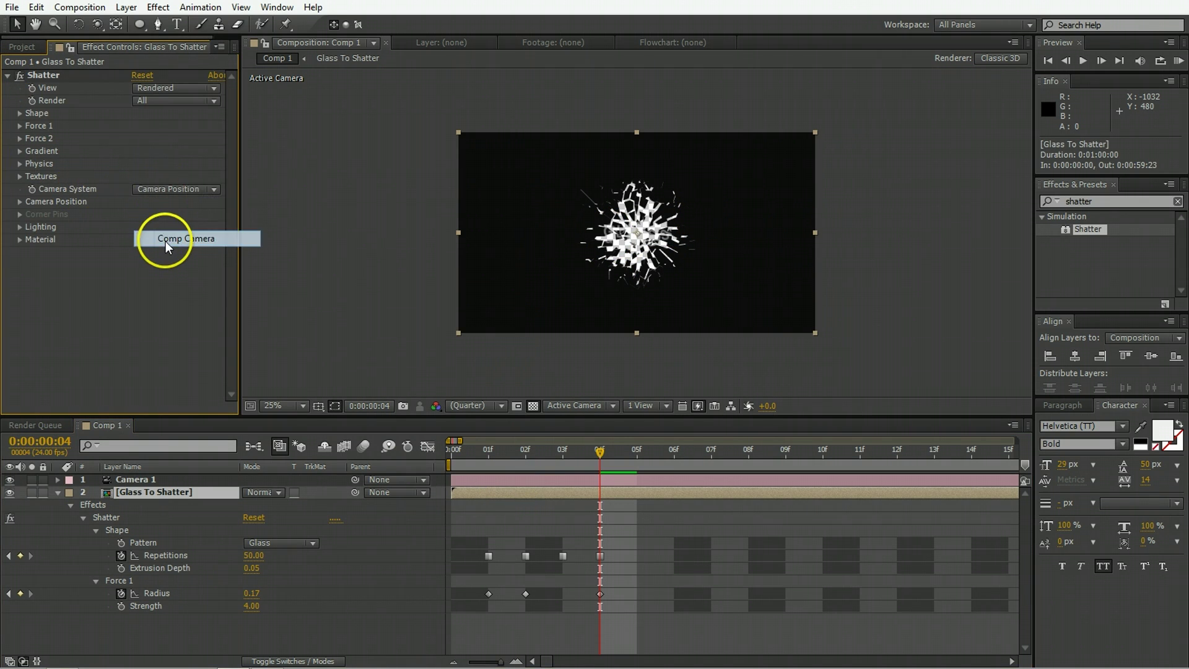
# Orbit Camera 1 around the shattering title
pyautogui.click(489, 478)
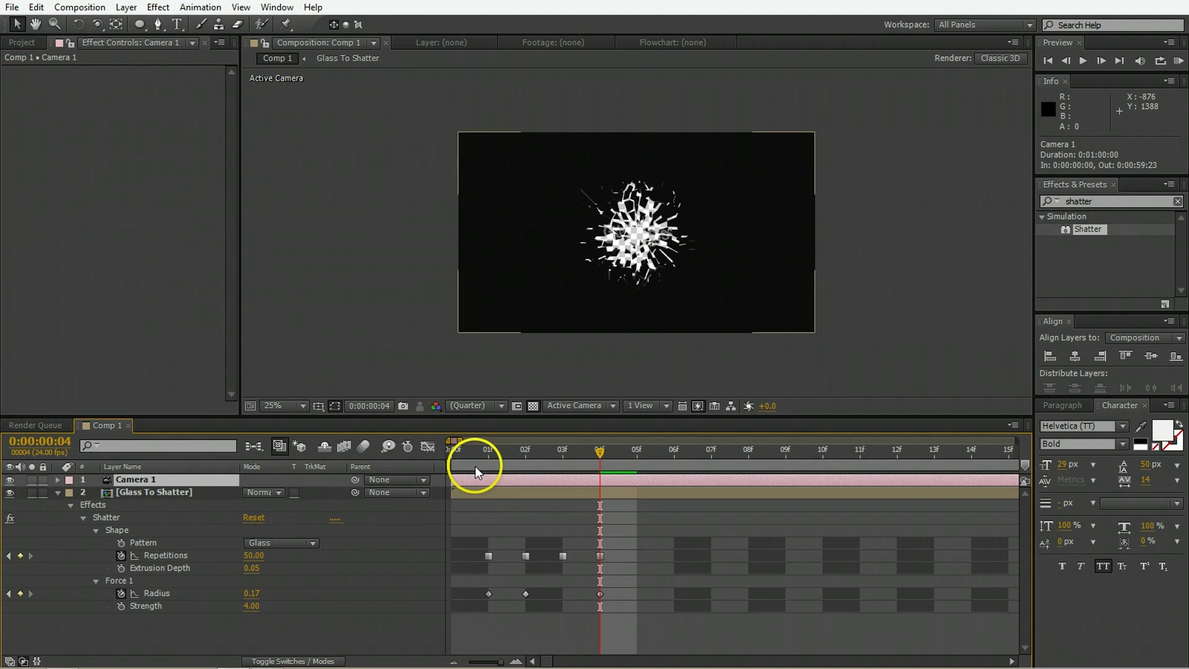
pyautogui.press('c')
pyautogui.moveTo(608, 204); pyautogui.dragTo(634, 243)
# Undo the camera orbit, add a Null 1 layer, and parent Camera 1 to it
pyautogui.hotkey('ctrl', 'z')
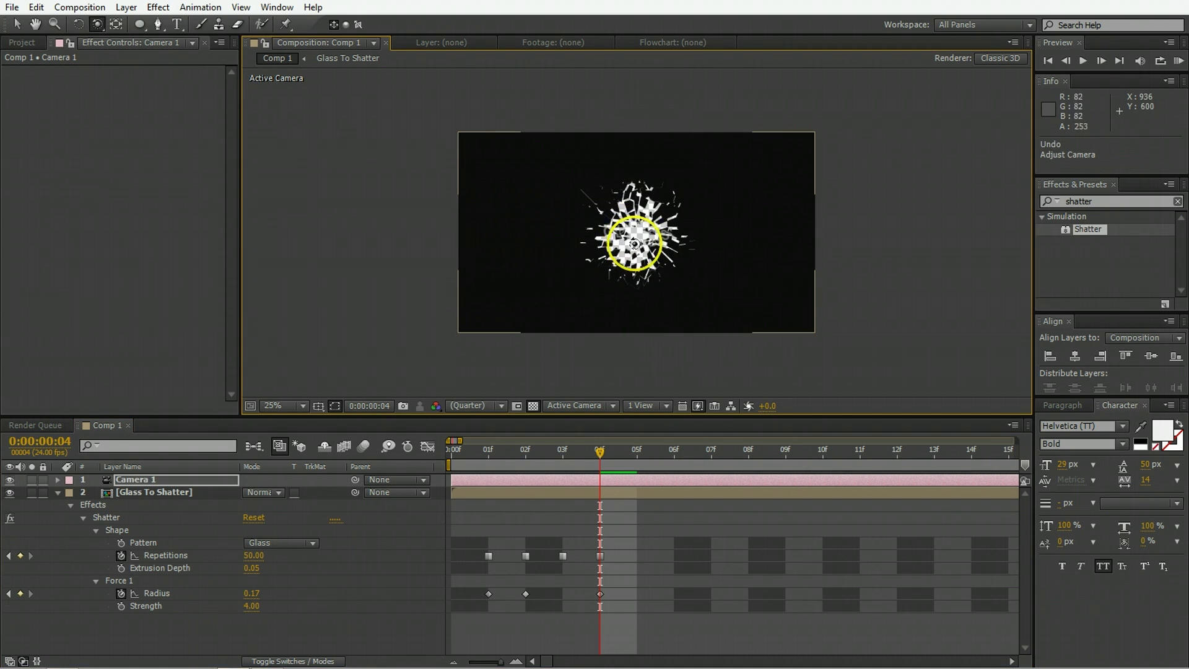
pyautogui.click(549, 507)
pyautogui.rightClick(315, 619)
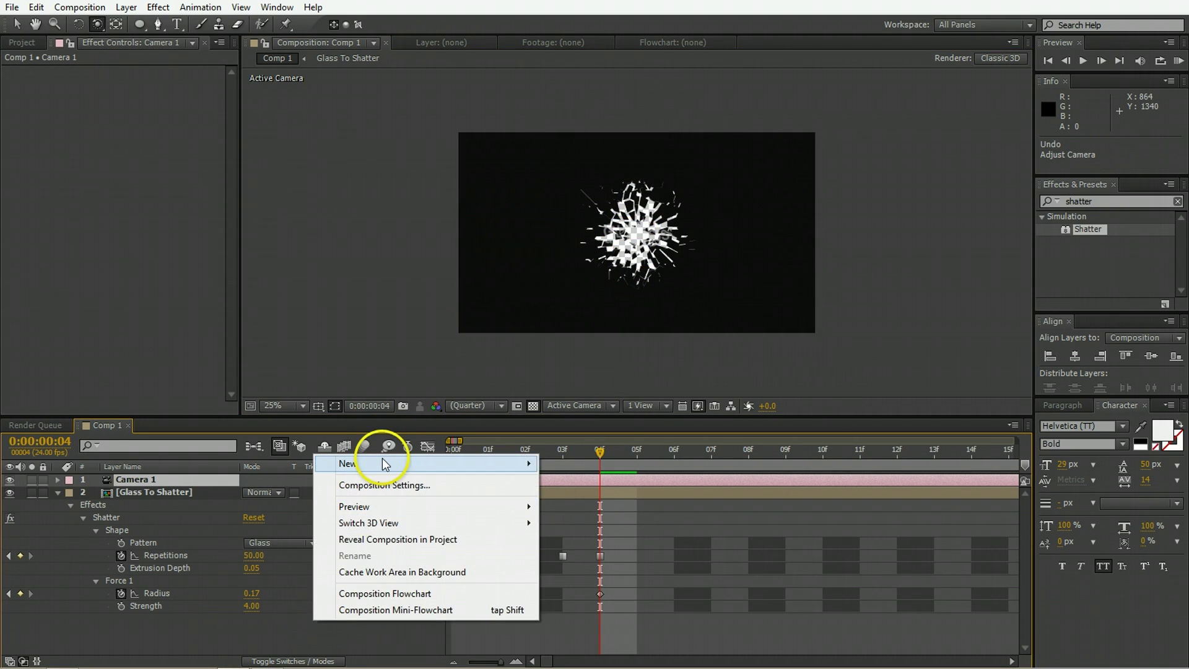
pyautogui.moveTo(381, 463)
pyautogui.click(582, 551)
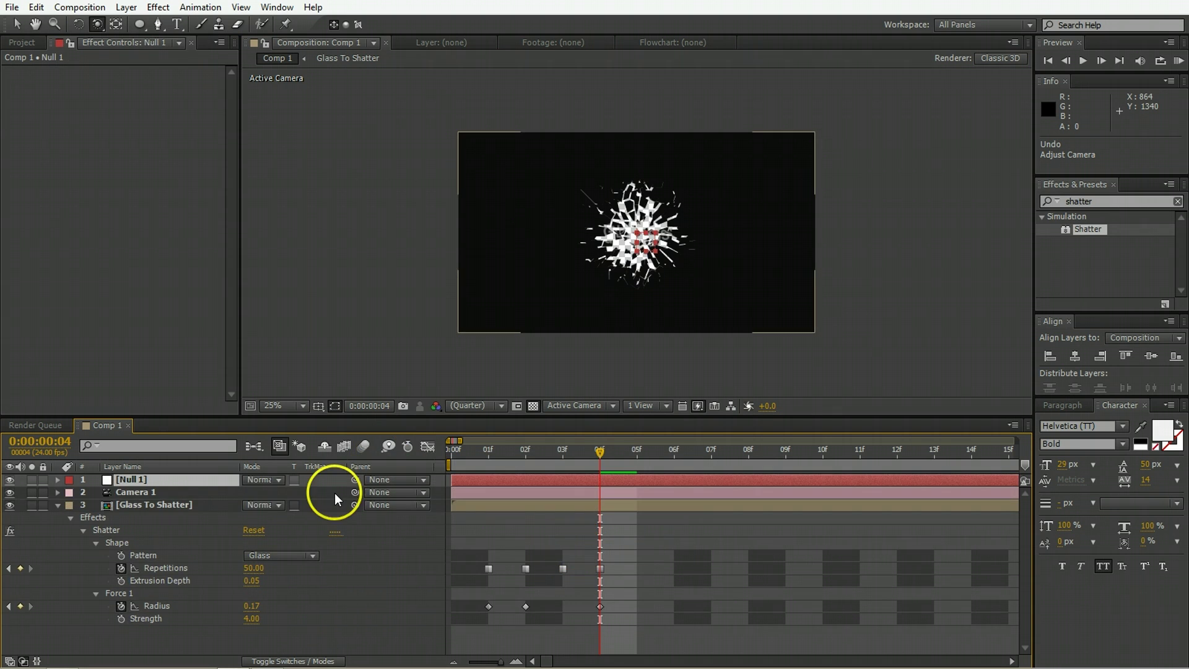
pyautogui.click(185, 492)
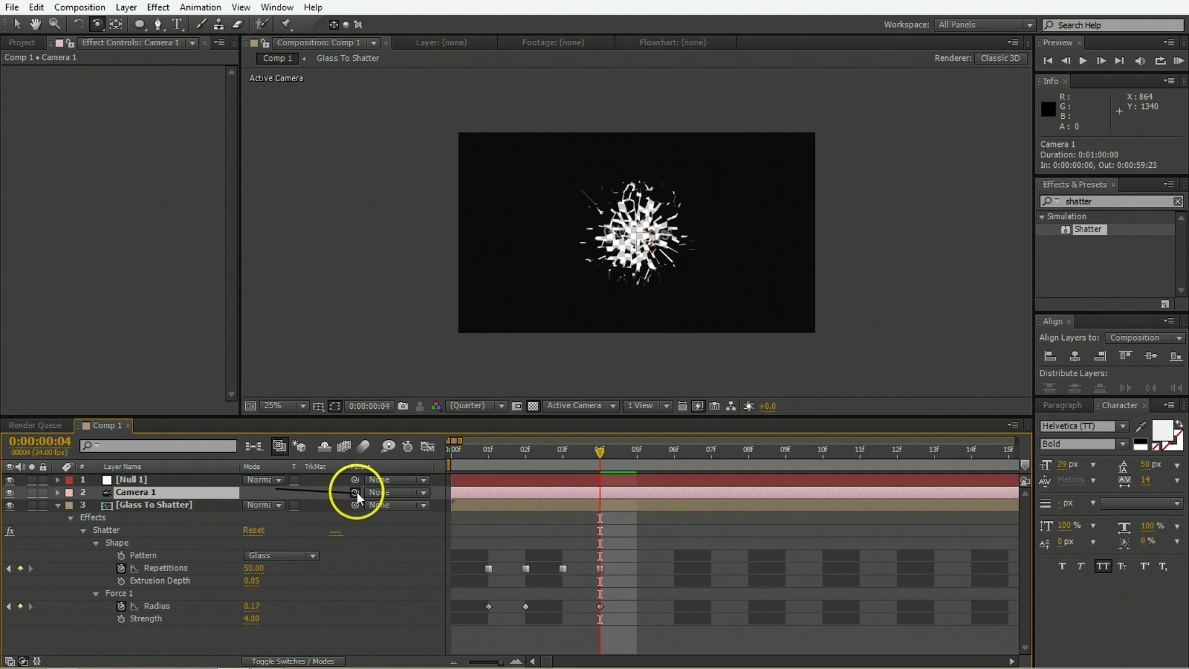
pyautogui.moveTo(357, 492); pyautogui.dragTo(186, 481)
# Make Null 1 a 3D layer, then rotate and move it to reframe the shards
pyautogui.click(160, 480)
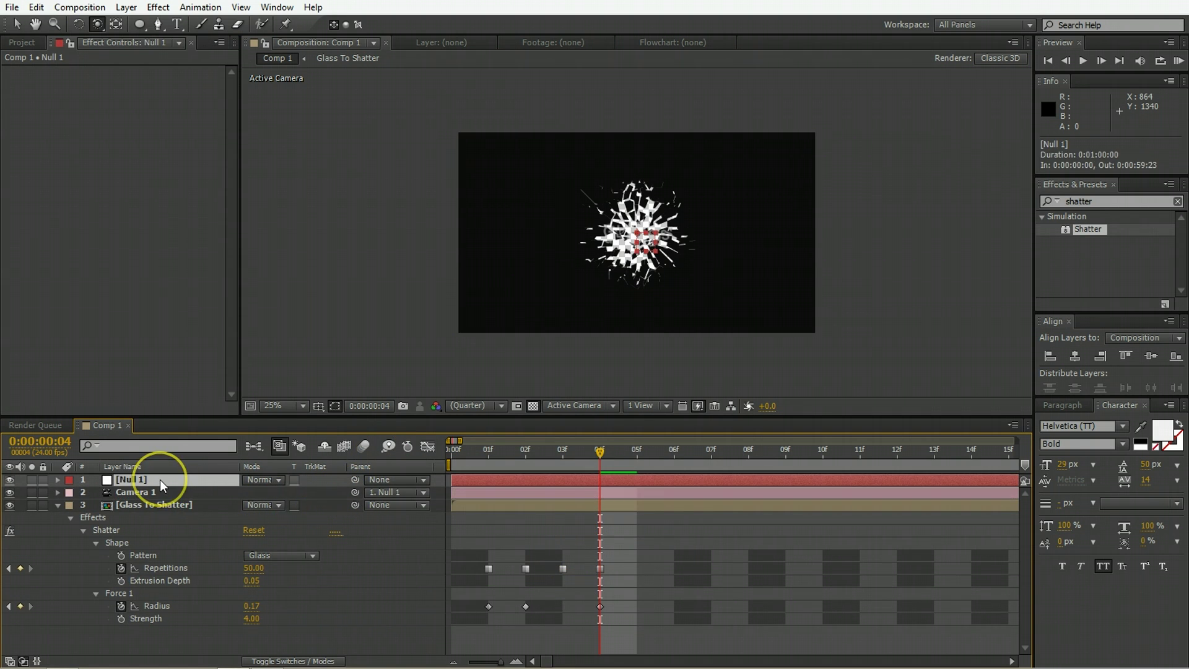
pyautogui.click(309, 661)
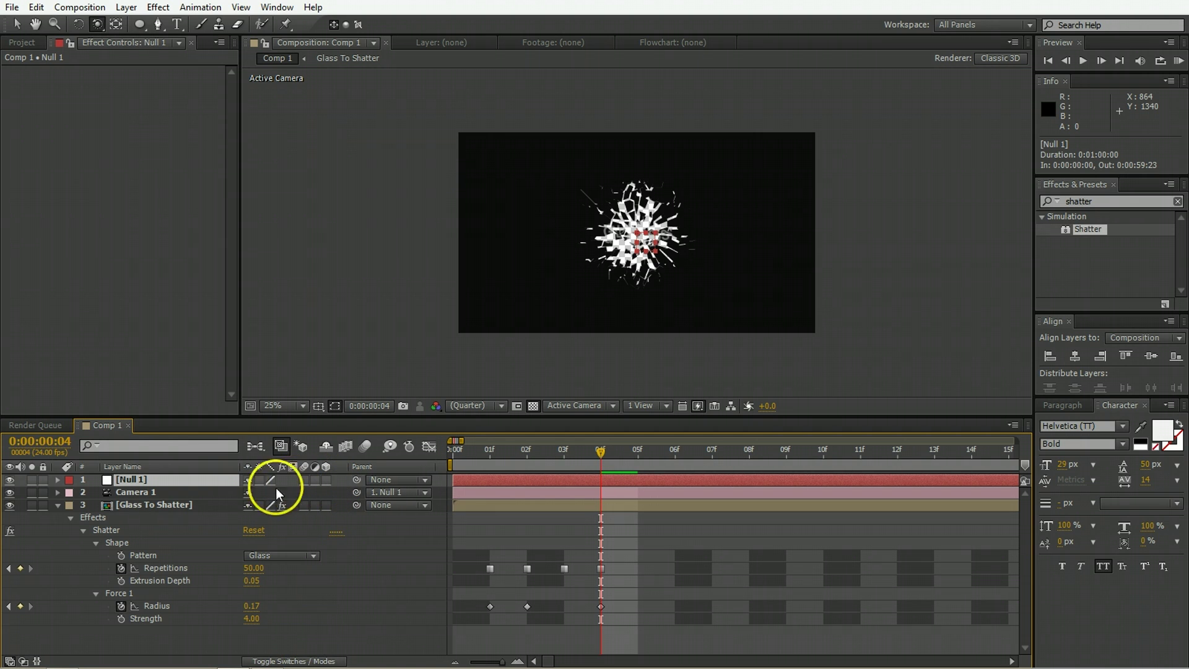
pyautogui.click(325, 481)
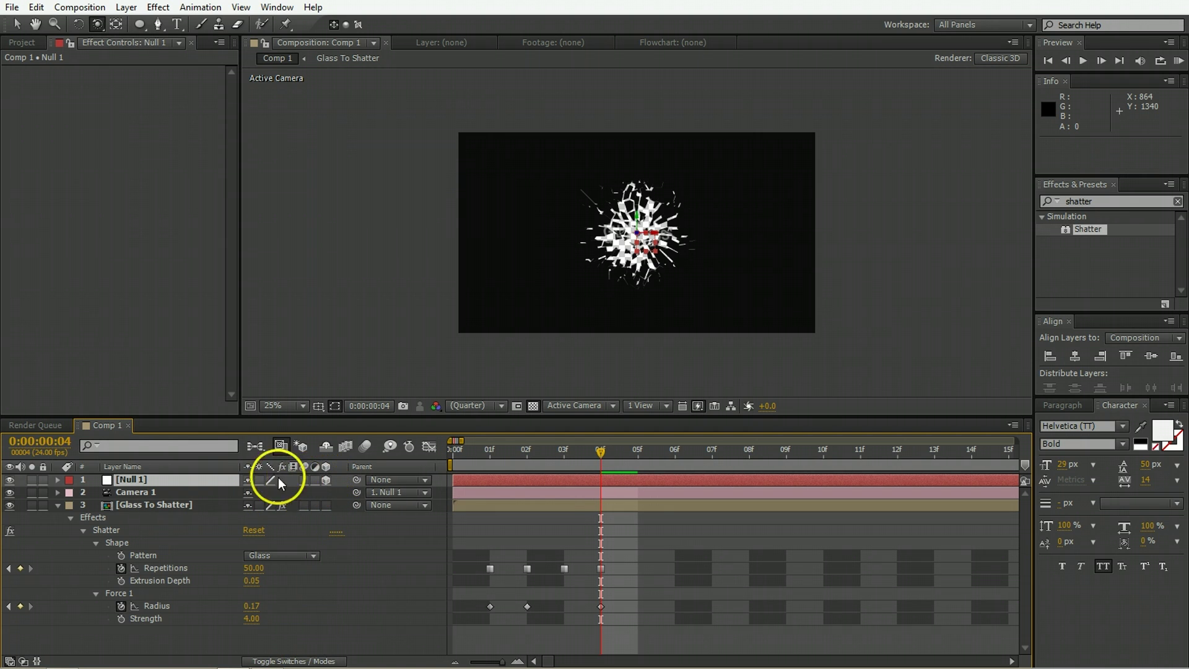
pyautogui.press('r')
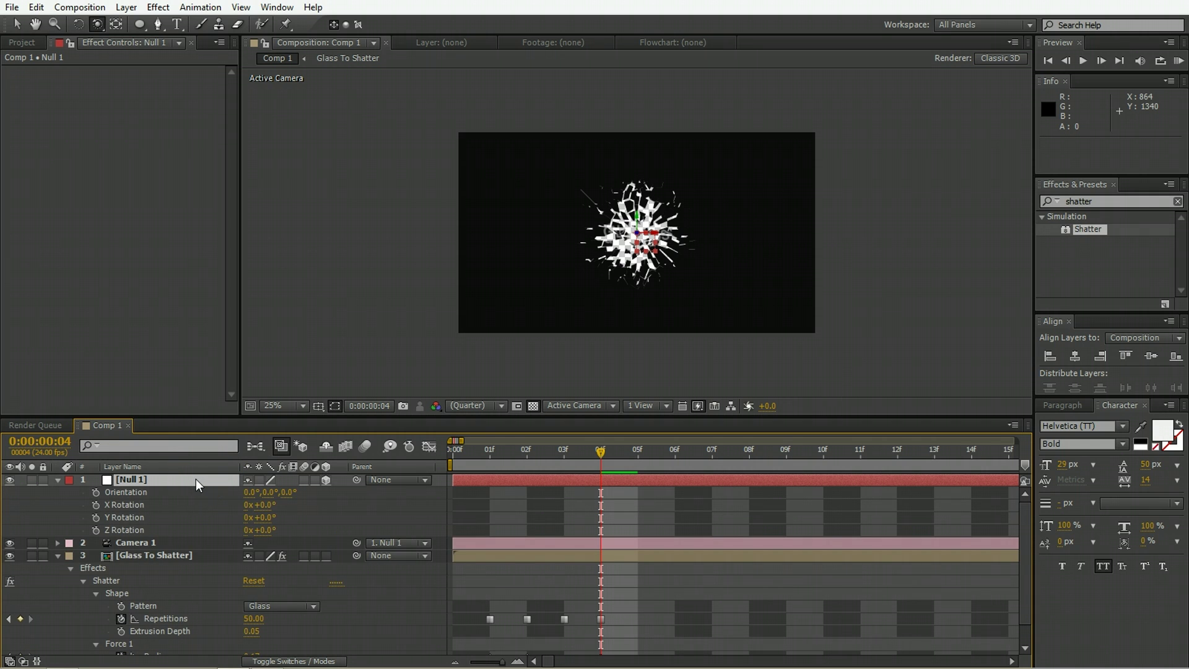
pyautogui.press('v')
pyautogui.moveTo(641, 243)
pyautogui.mouseDown()
pyautogui.moveTo(613, 244)
pyautogui.moveTo(638, 223)
pyautogui.mouseUp()
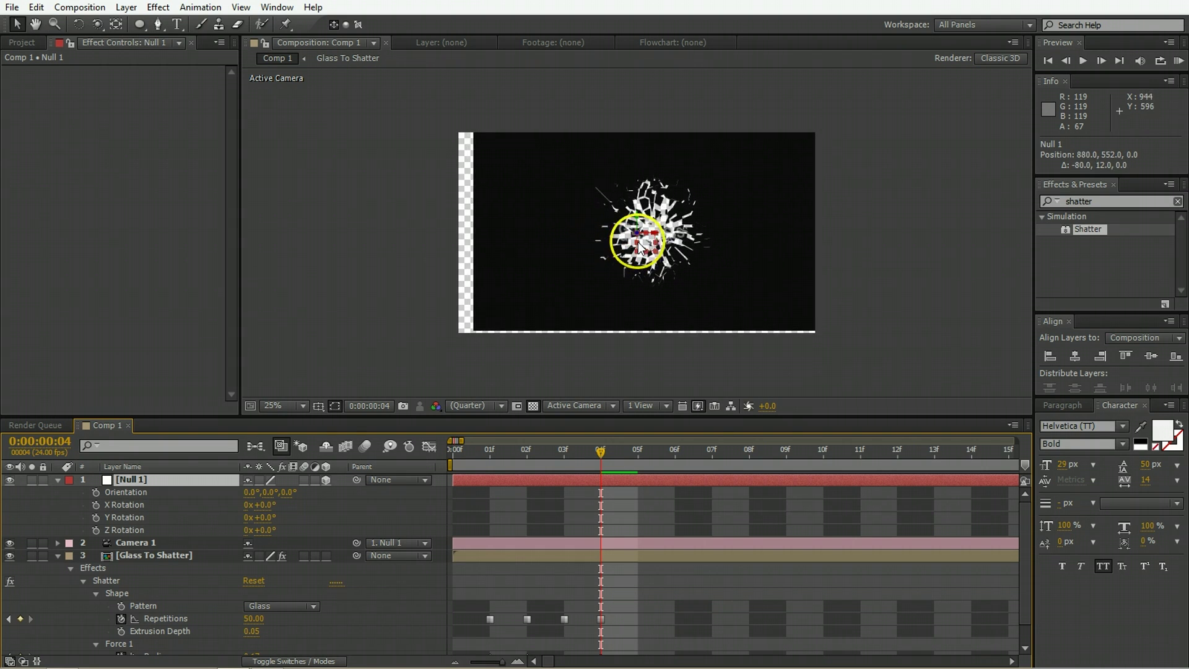
pyautogui.click(316, 524)
pyautogui.moveTo(263, 518); pyautogui.dragTo(294, 496)
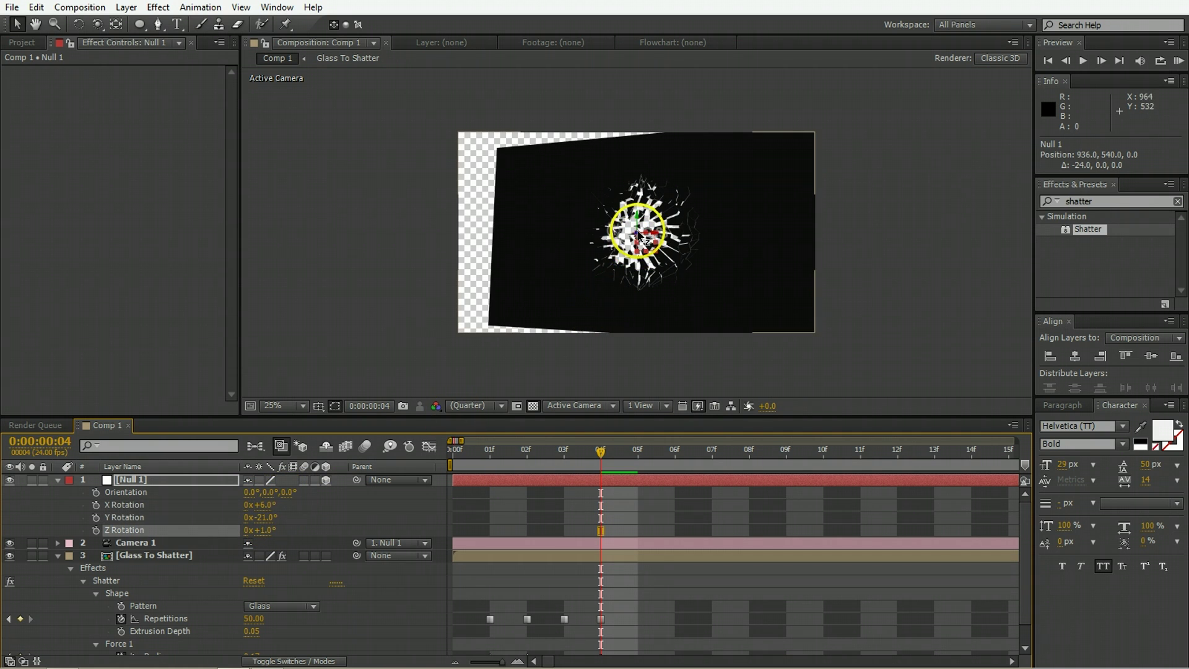
pyautogui.moveTo(638, 231); pyautogui.dragTo(575, 414)
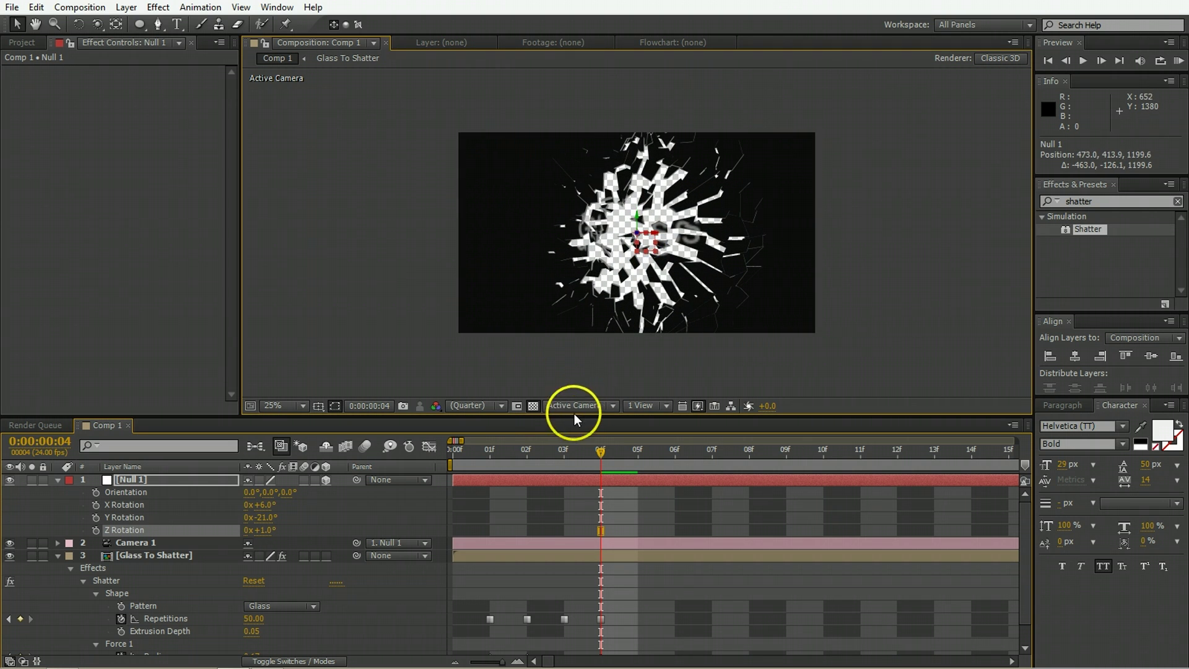
# Preview the shatter and pull the null back along its depth axis
pyautogui.click(429, 466)
pyautogui.press('space')
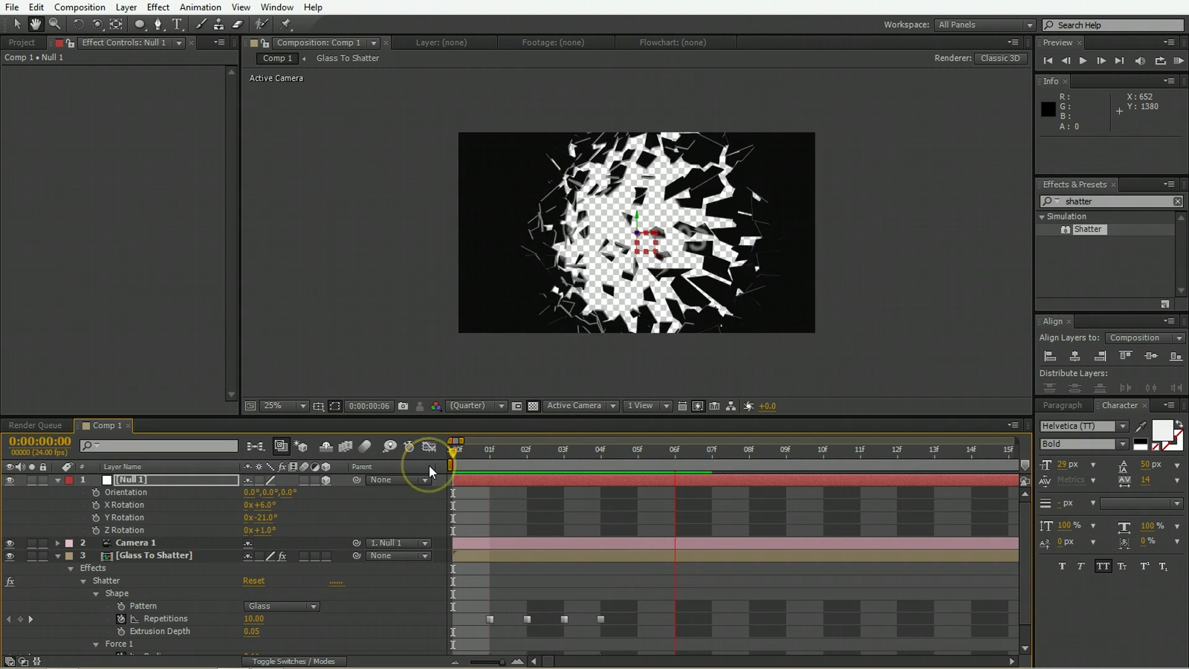
pyautogui.click(432, 466)
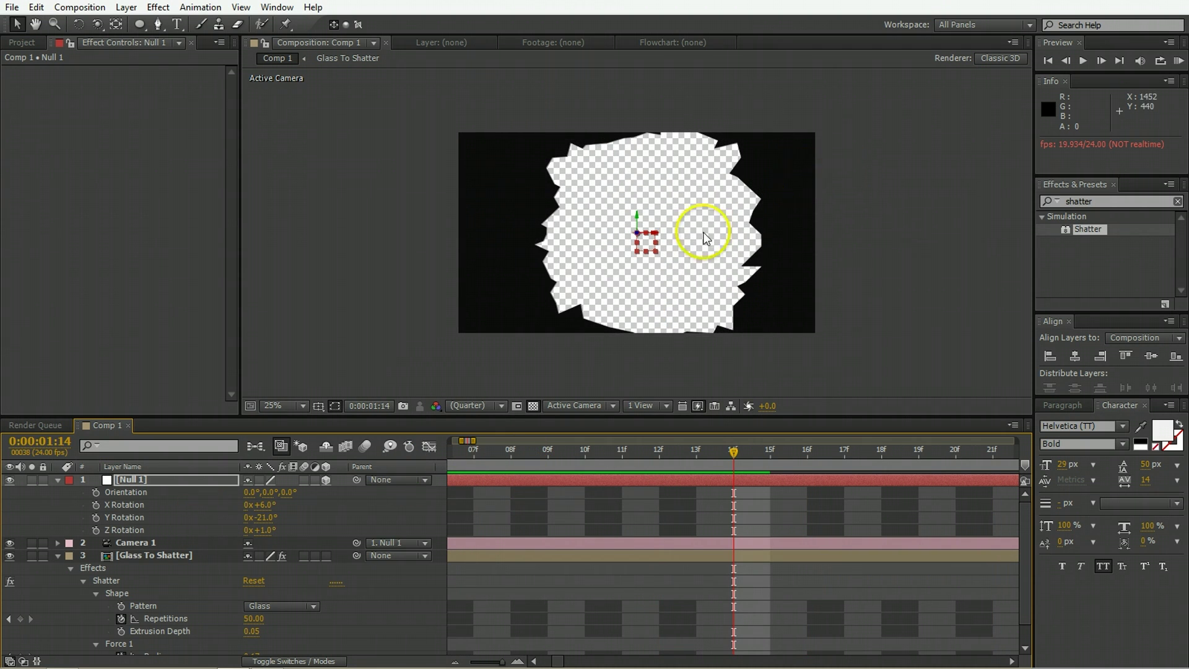
pyautogui.moveTo(641, 238); pyautogui.dragTo(638, 237)
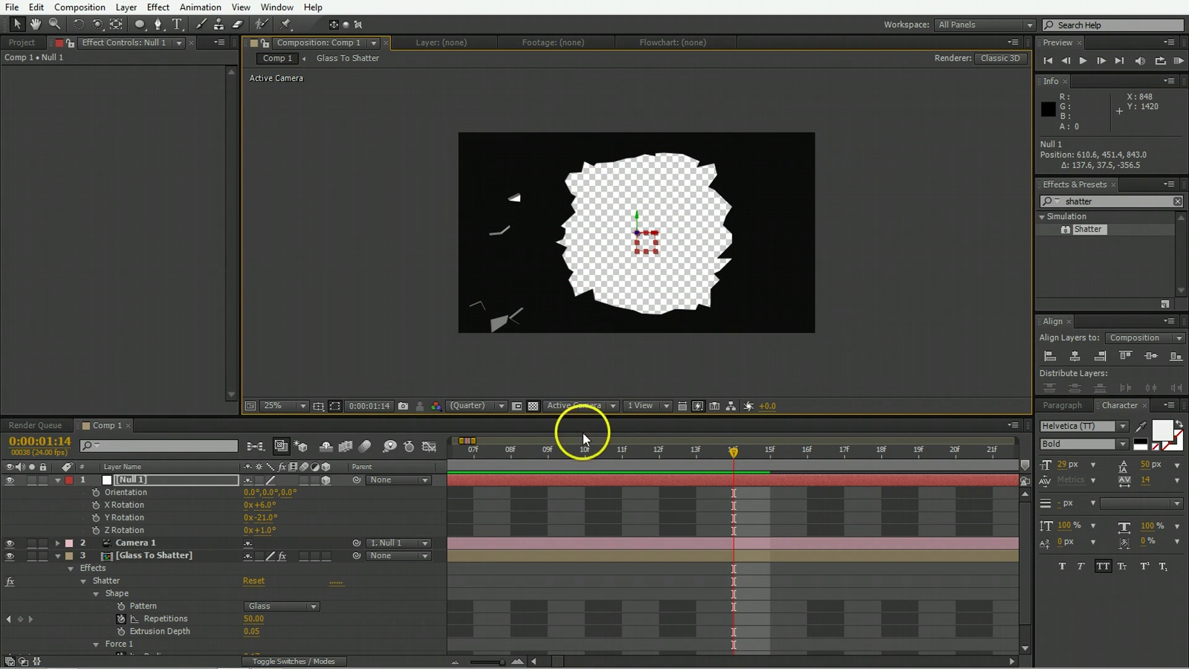
pyautogui.press('space')
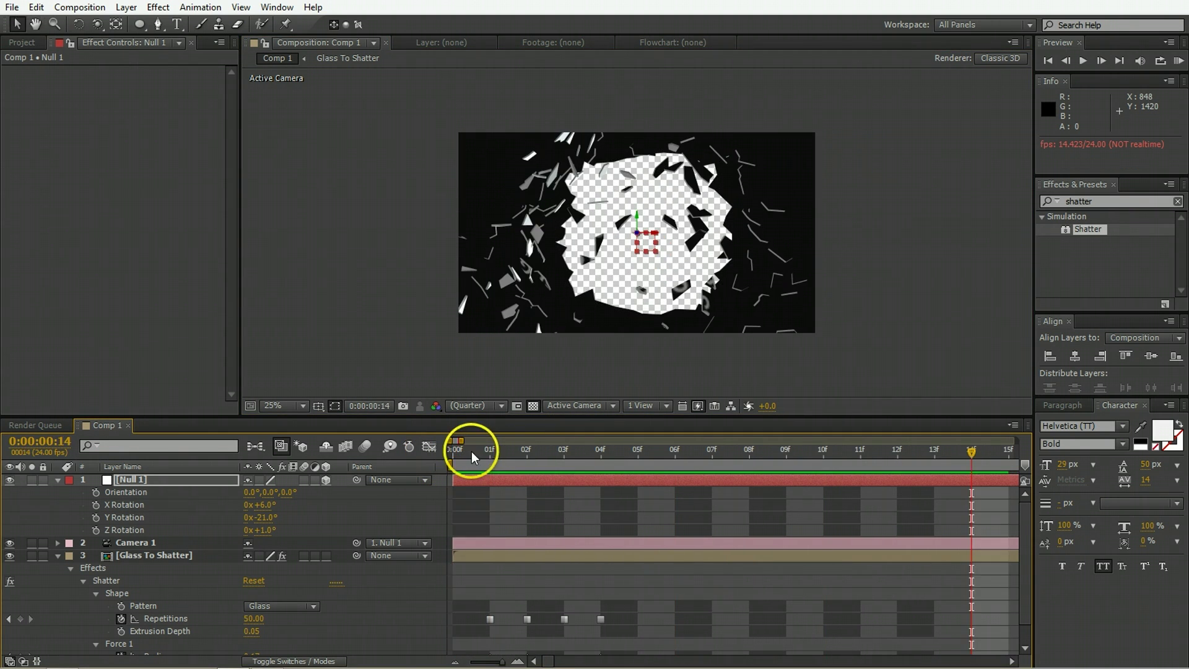
pyautogui.click(451, 457)
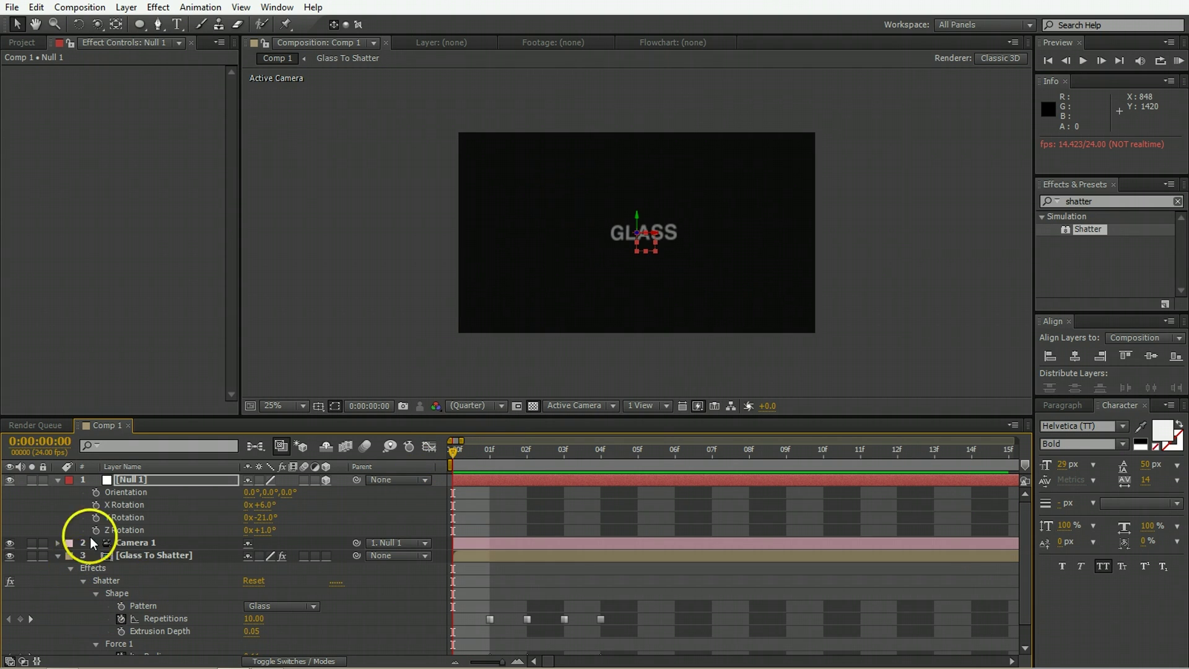
# Collapse the Glass To Shatter properties and preview the shatter animation
pyautogui.click(57, 476)
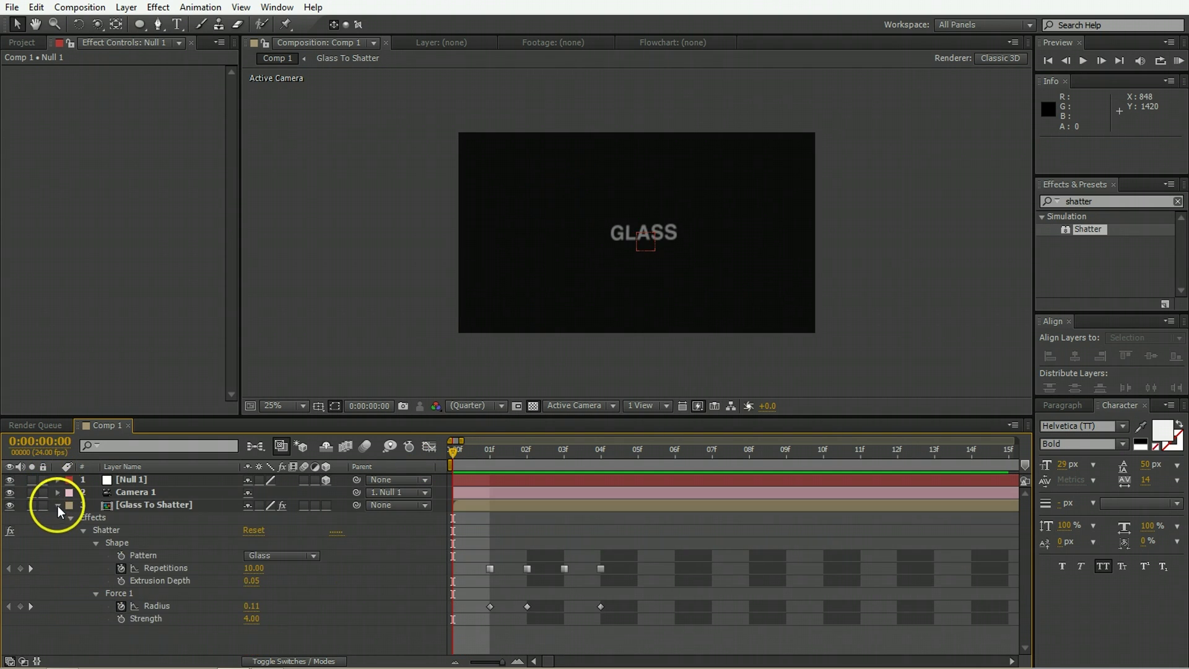
pyautogui.click(58, 505)
pyautogui.press('space')
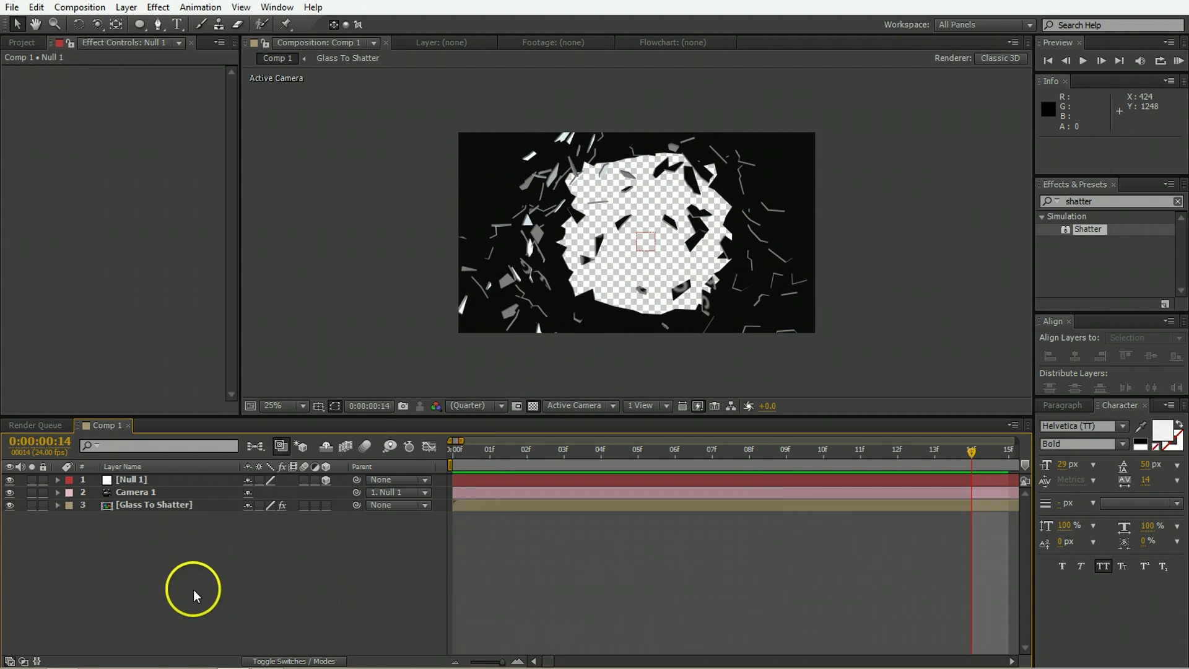
pyautogui.rightClick(161, 560)
# Create a black Black Solid 1 and move it beneath Glass To Shatter
pyautogui.moveTo(249, 400)
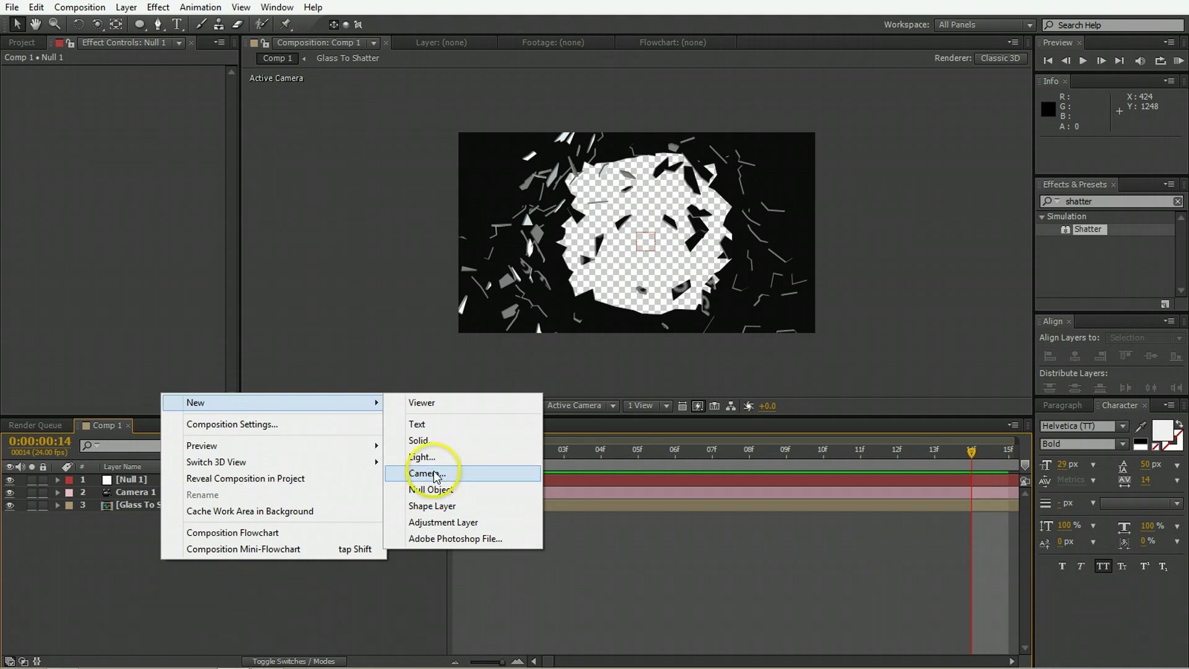
pyautogui.click(427, 441)
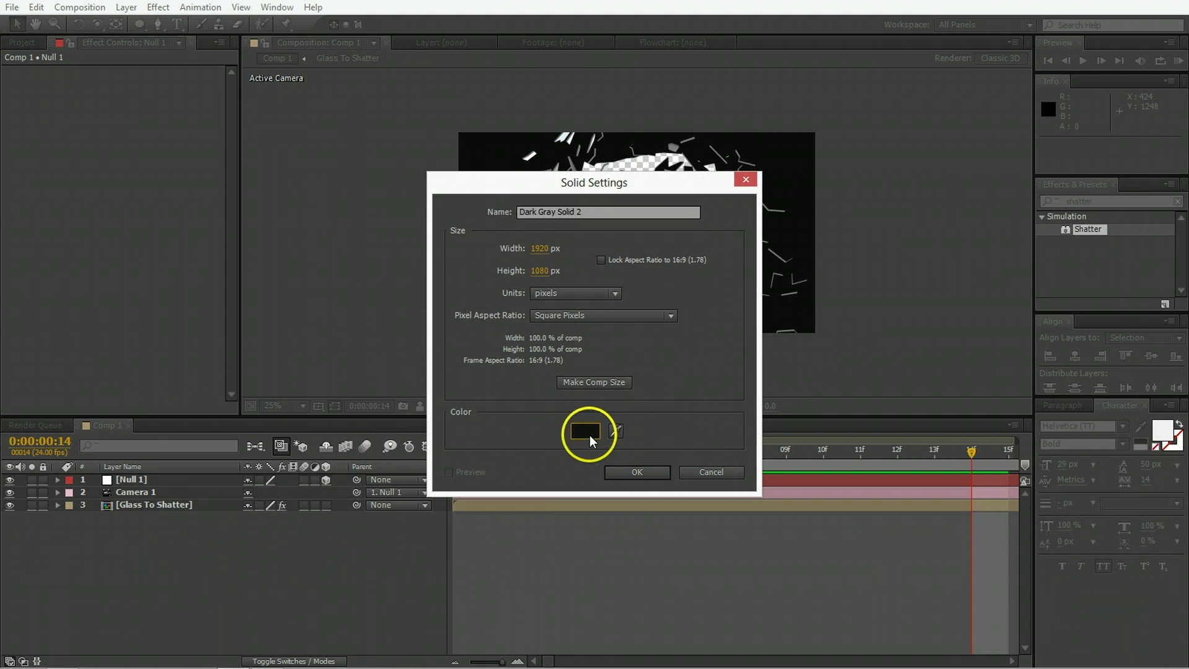
pyautogui.click(588, 434)
pyautogui.moveTo(180, 459); pyautogui.dragTo(152, 512)
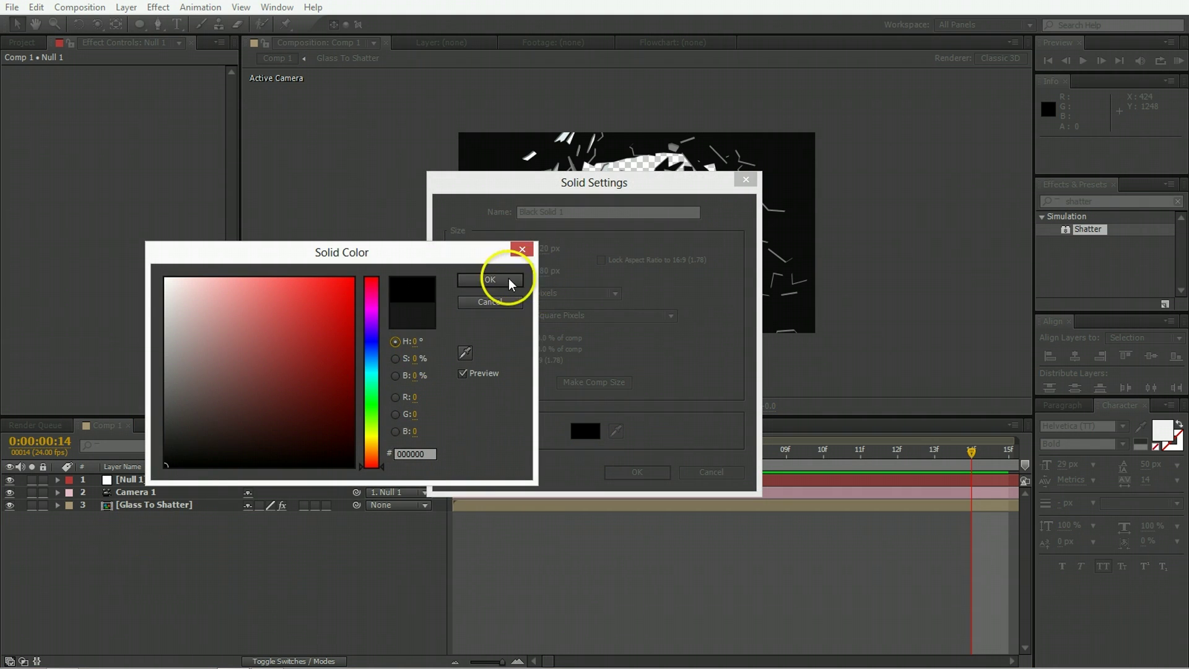
pyautogui.click(508, 279)
pyautogui.click(624, 471)
pyautogui.moveTo(120, 479); pyautogui.dragTo(133, 553)
# Preview the shatter over the black background from the first frame
pyautogui.click(291, 565)
pyautogui.click(447, 456)
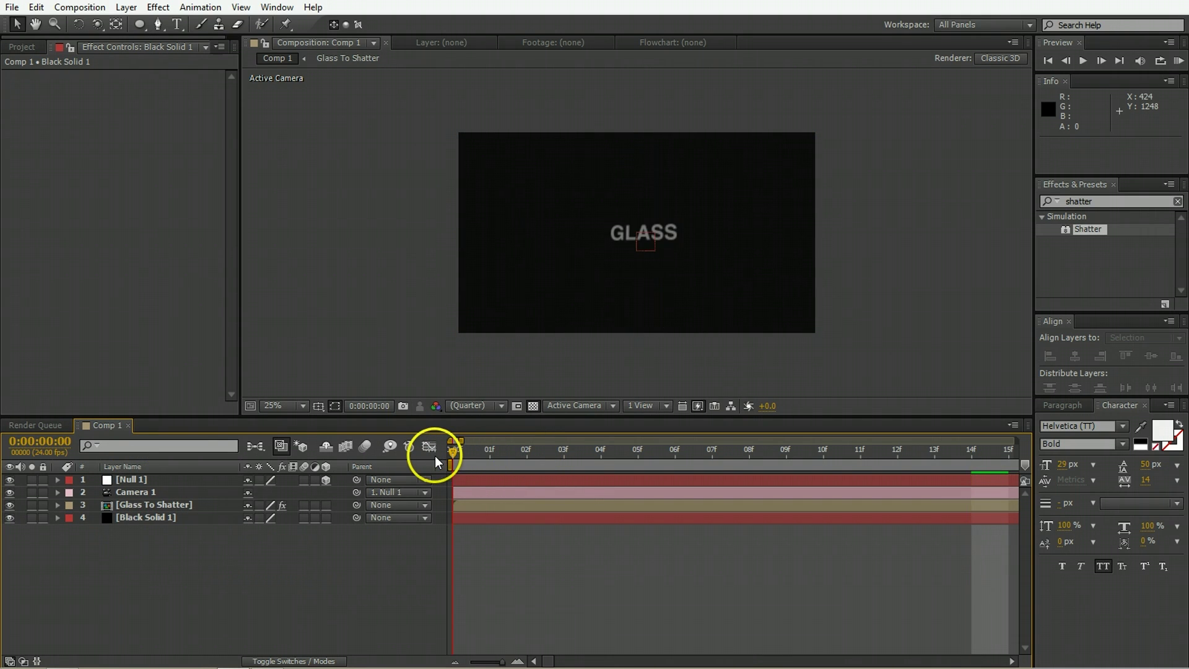
pyautogui.press('space')
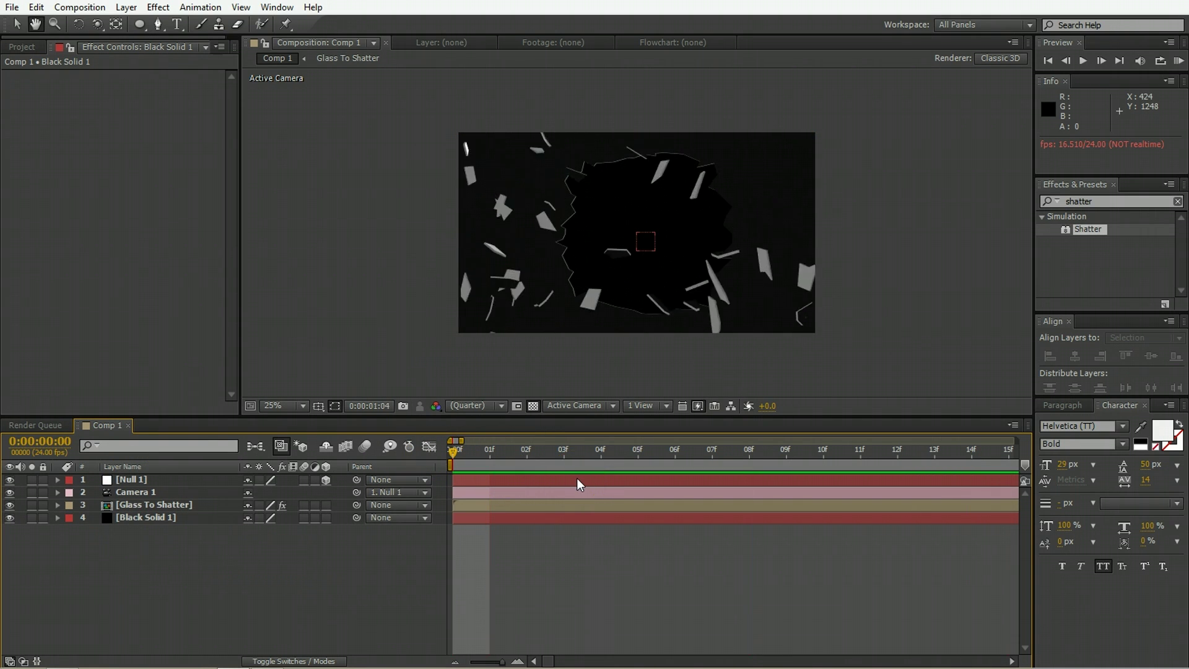
pyautogui.click(546, 423)
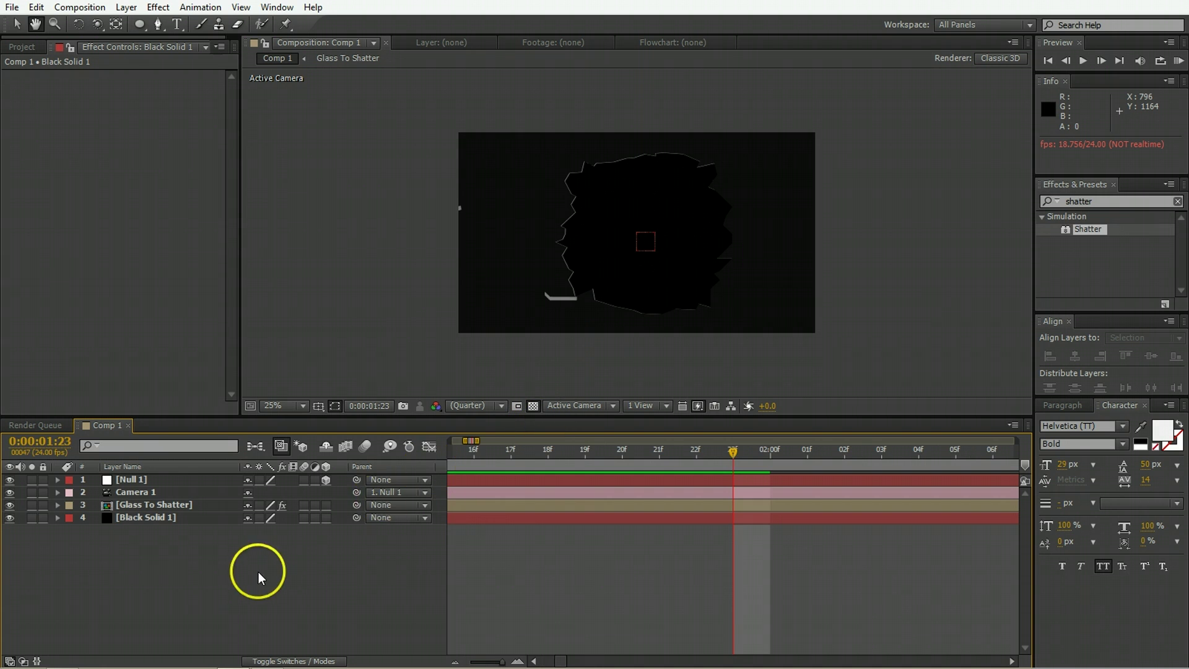
pyautogui.click(333, 575)
# Select all four layers and pre-compose them as 'Glass Animation'
pyautogui.hotkey('ctrl', 'a')
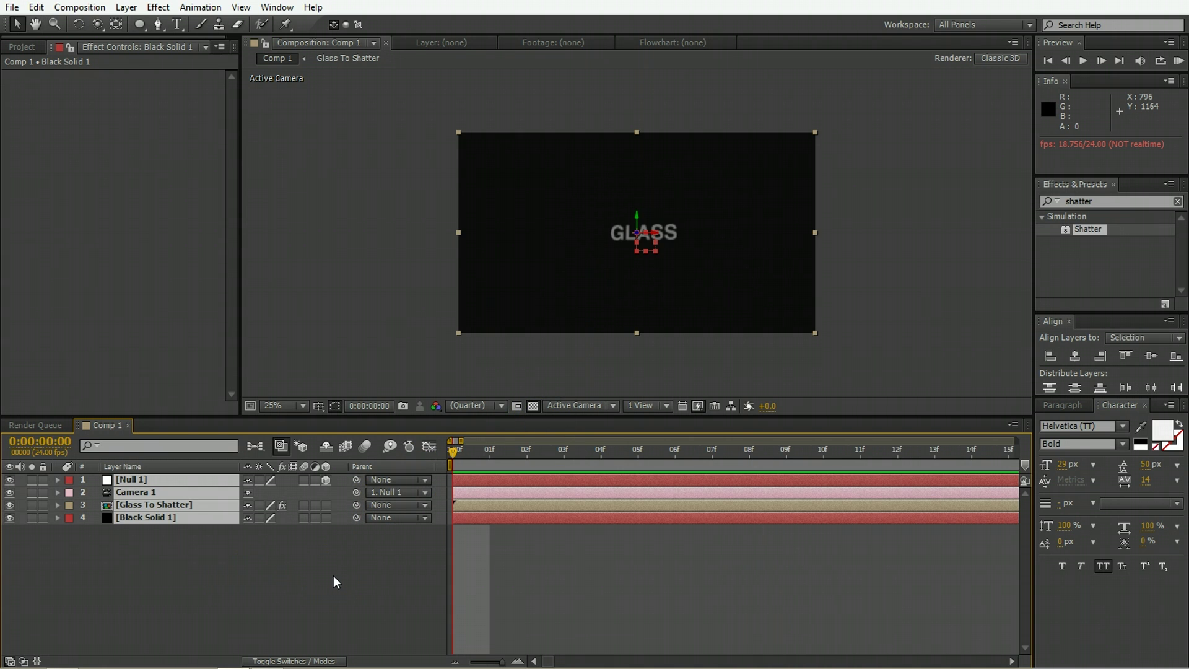
pyautogui.hotkey('ctrl', 'shift', 'c')
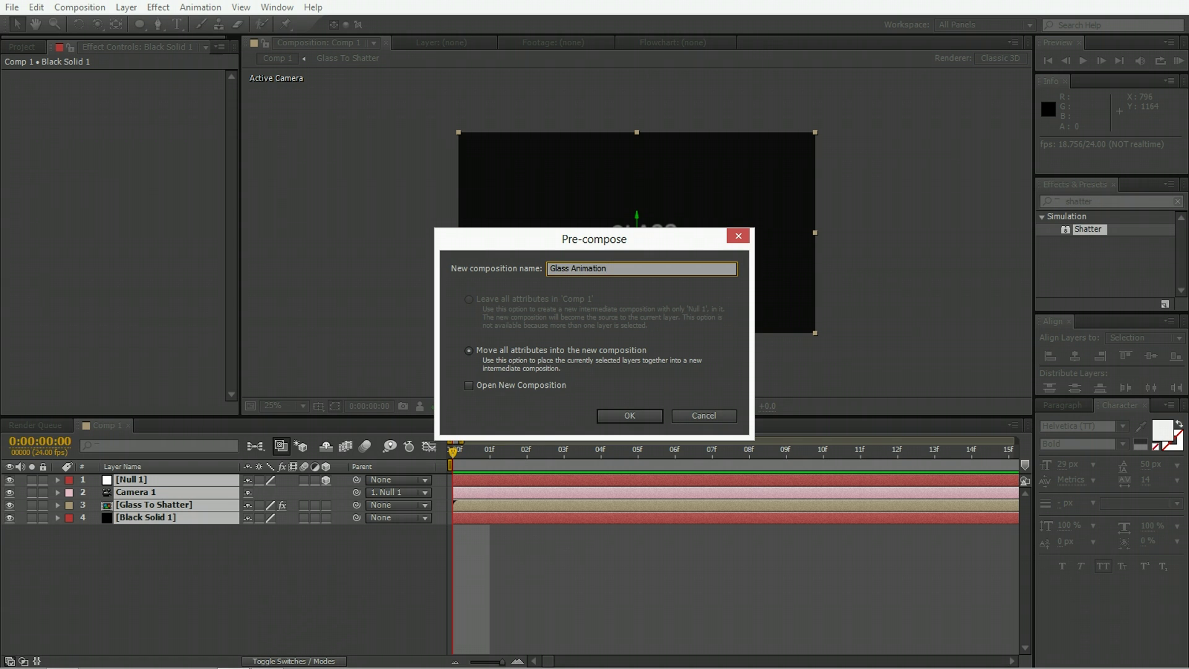
pyautogui.press('Return')
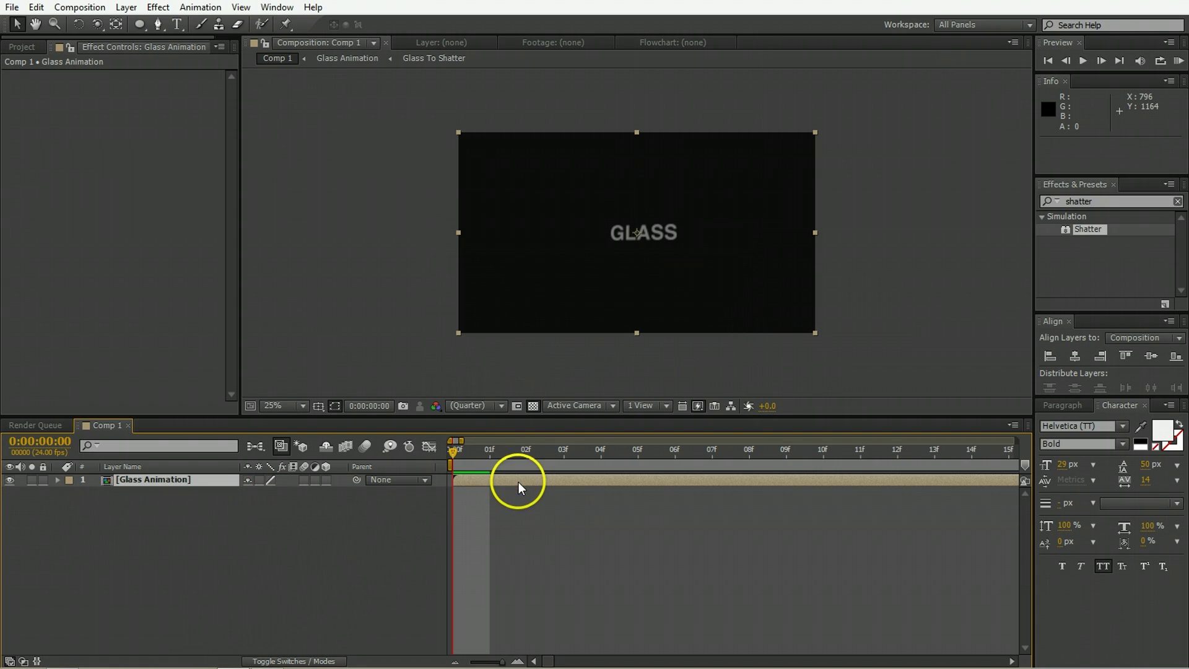
# Enable Time Remapping on the Glass Animation layer
pyautogui.click(127, 7)
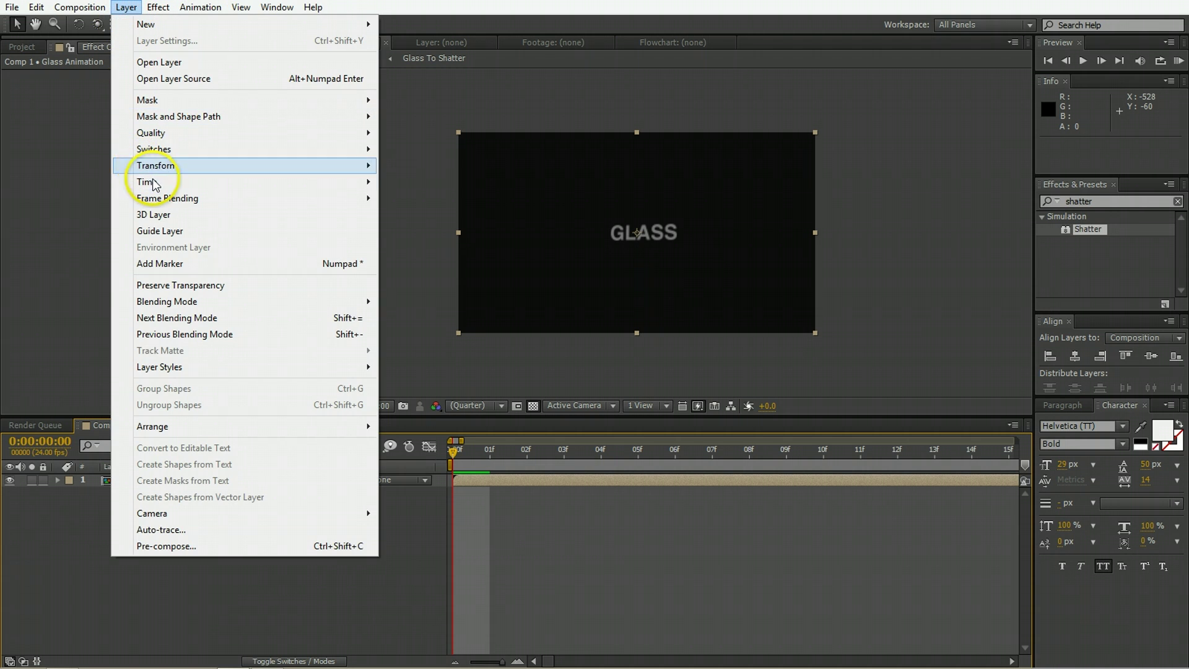
pyautogui.moveTo(133, 181)
pyautogui.click(437, 183)
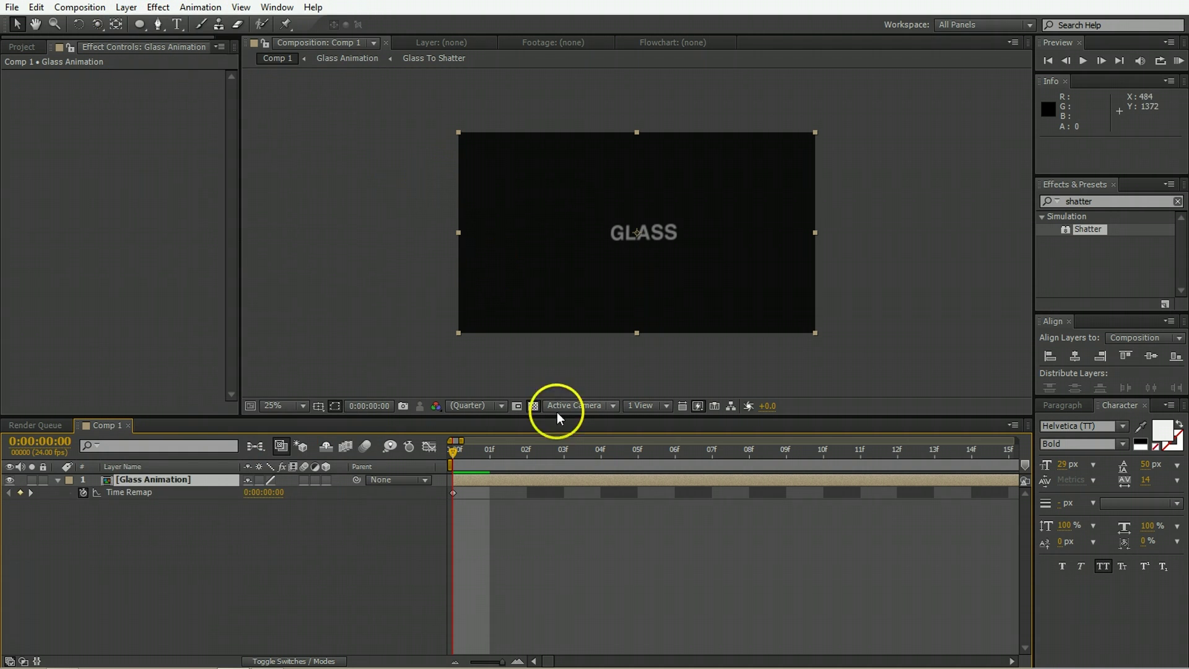
# Add Time Remap keyframes at 13f and 17f
pyautogui.moveTo(503, 462); pyautogui.dragTo(514, 462)
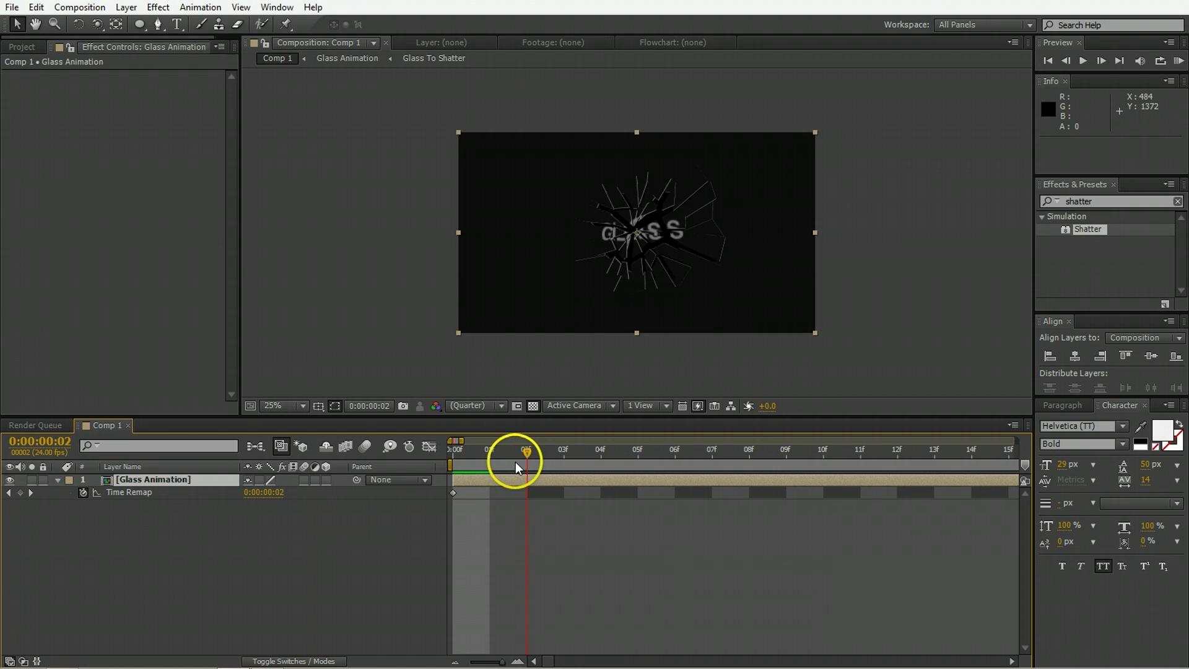
pyautogui.moveTo(615, 471); pyautogui.dragTo(749, 474)
pyautogui.moveTo(842, 471)
pyautogui.mouseDown()
pyautogui.moveTo(860, 471)
pyautogui.moveTo(828, 474)
pyautogui.moveTo(861, 474)
pyautogui.mouseUp()
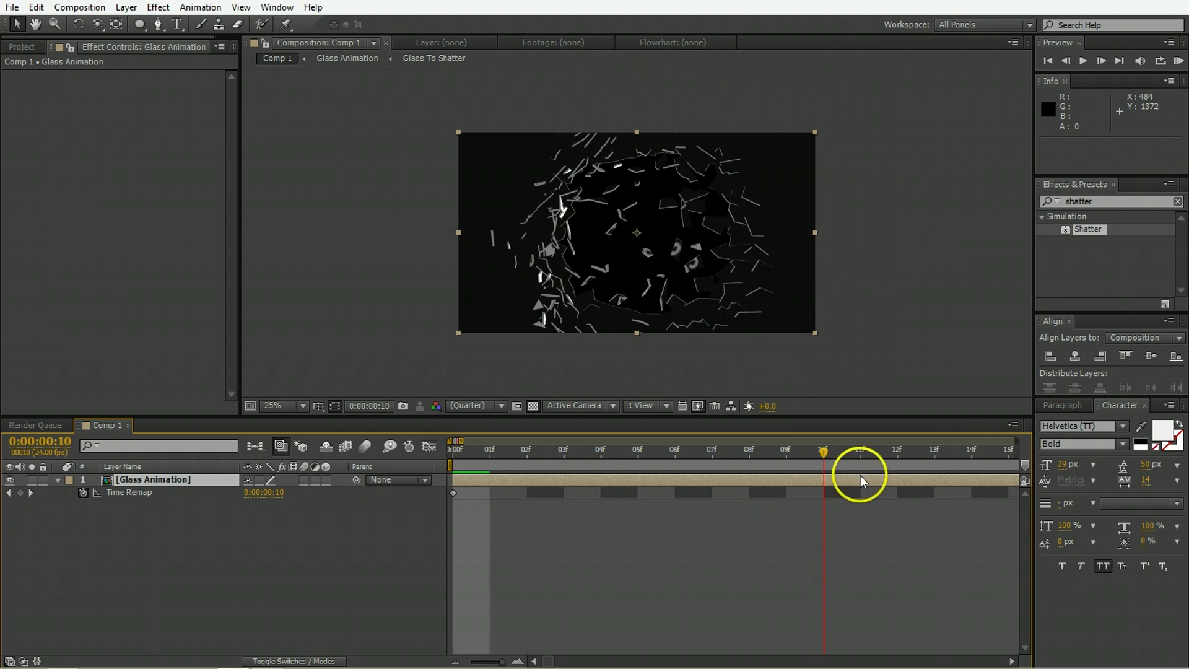
pyautogui.click(939, 463)
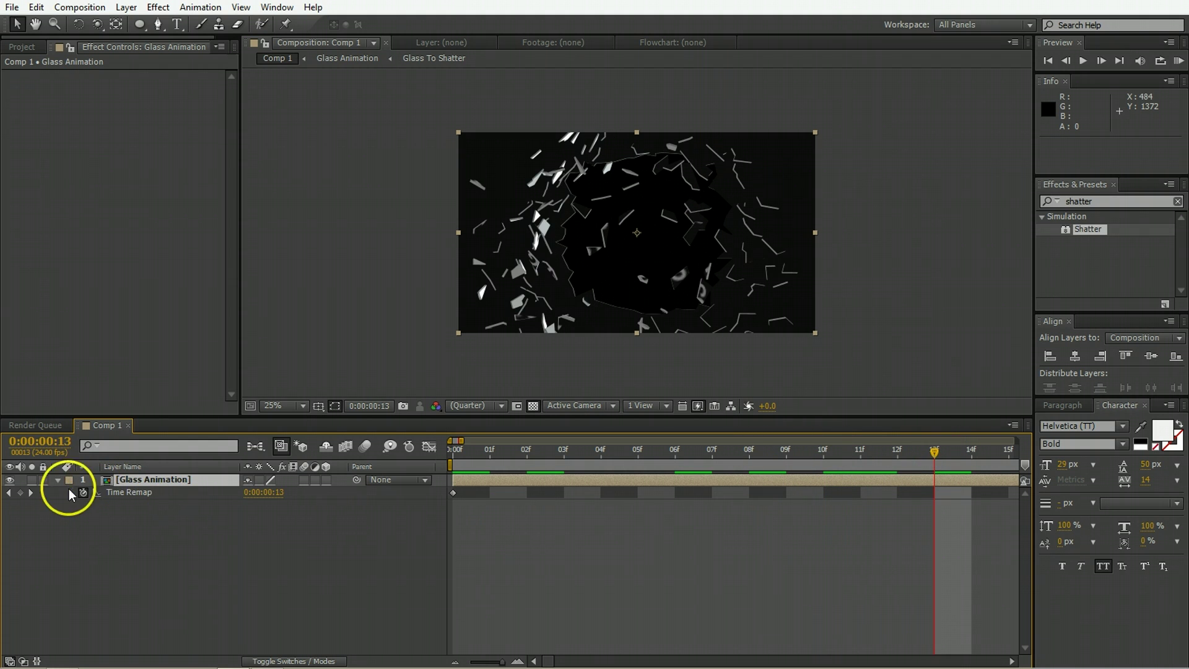
pyautogui.click(21, 492)
pyautogui.press('-')
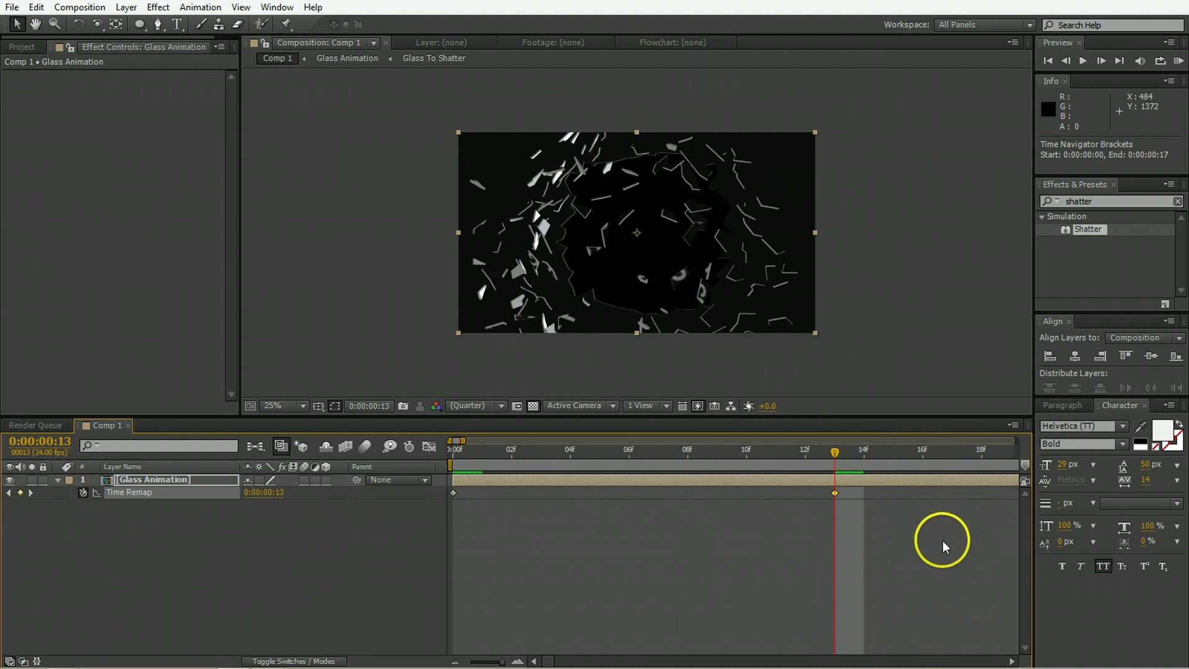
pyautogui.moveTo(879, 458); pyautogui.dragTo(958, 459)
pyautogui.click(19, 493)
pyautogui.press('-')
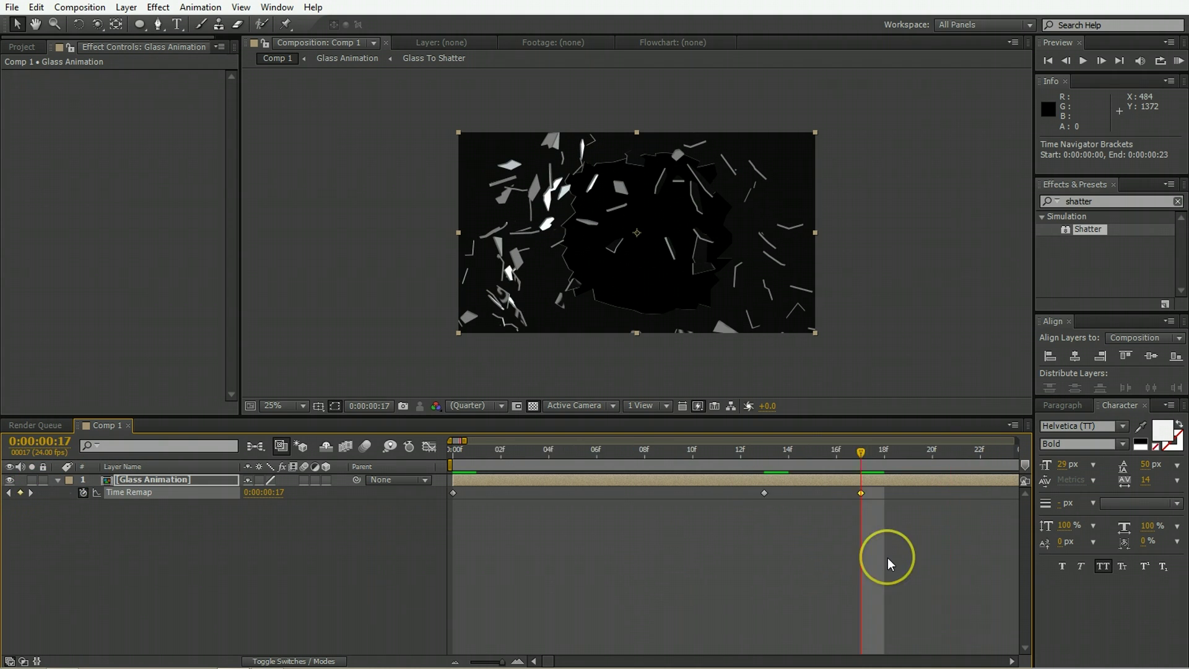
# Check the shatter around the 2:01 Time Remap keyframe, then return to the first frame
pyautogui.press('-')
pyautogui.press('-')
pyautogui.press('-')
pyautogui.click(883, 456)
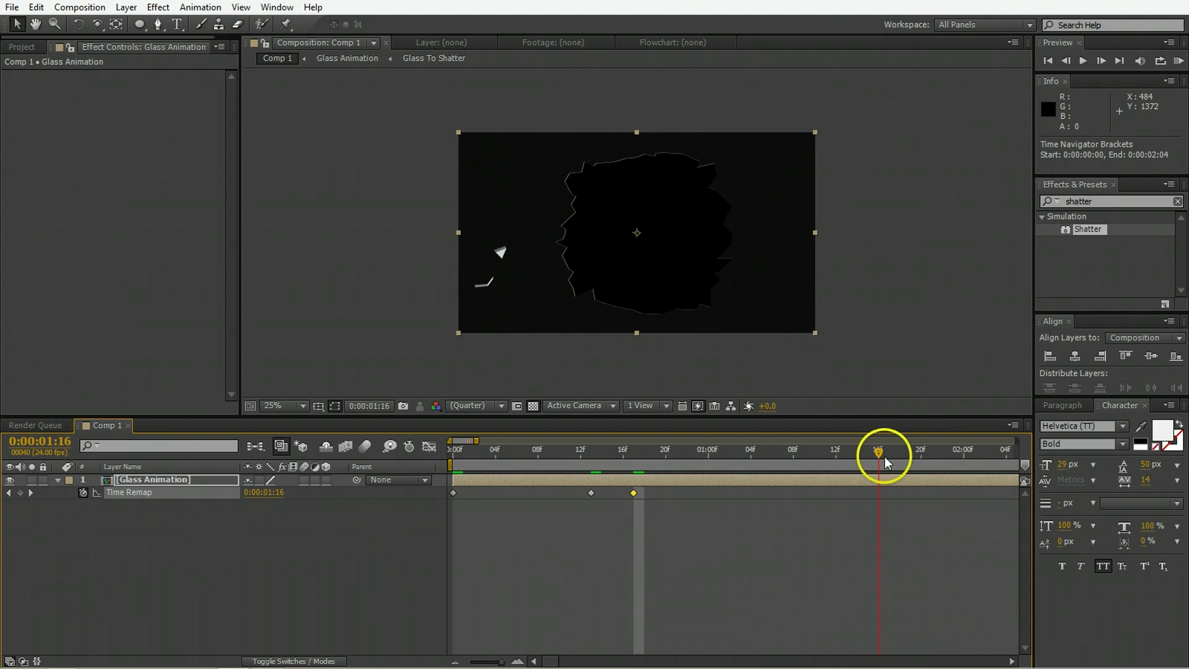
pyautogui.moveTo(885, 456); pyautogui.dragTo(931, 457)
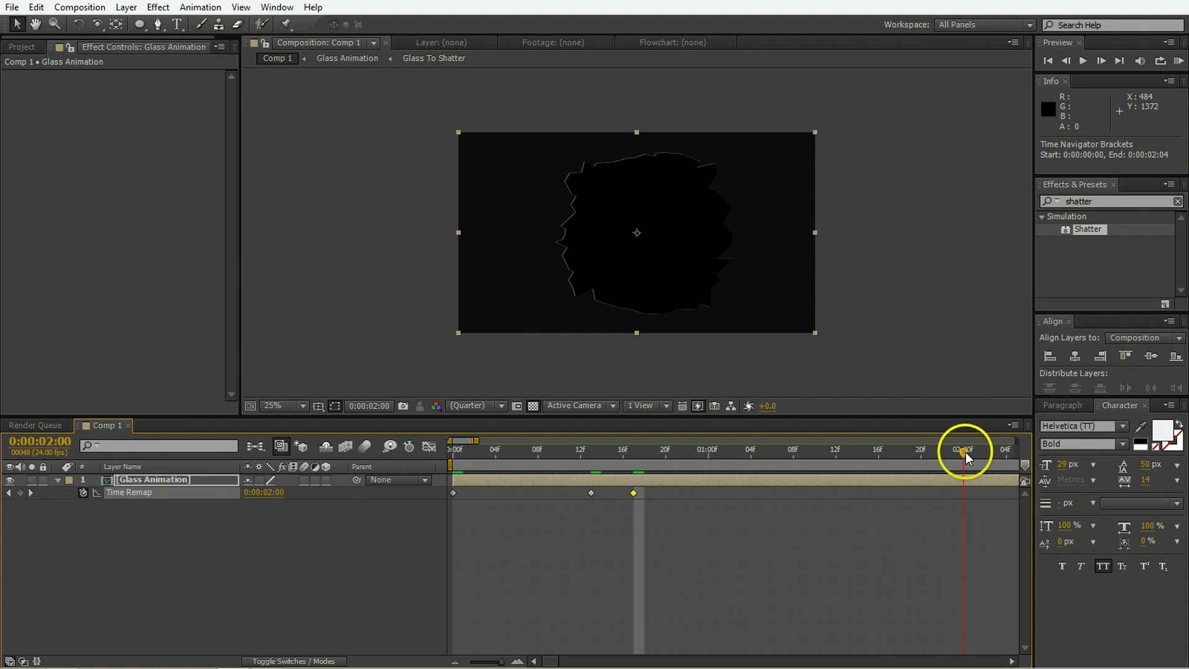
pyautogui.click(29, 492)
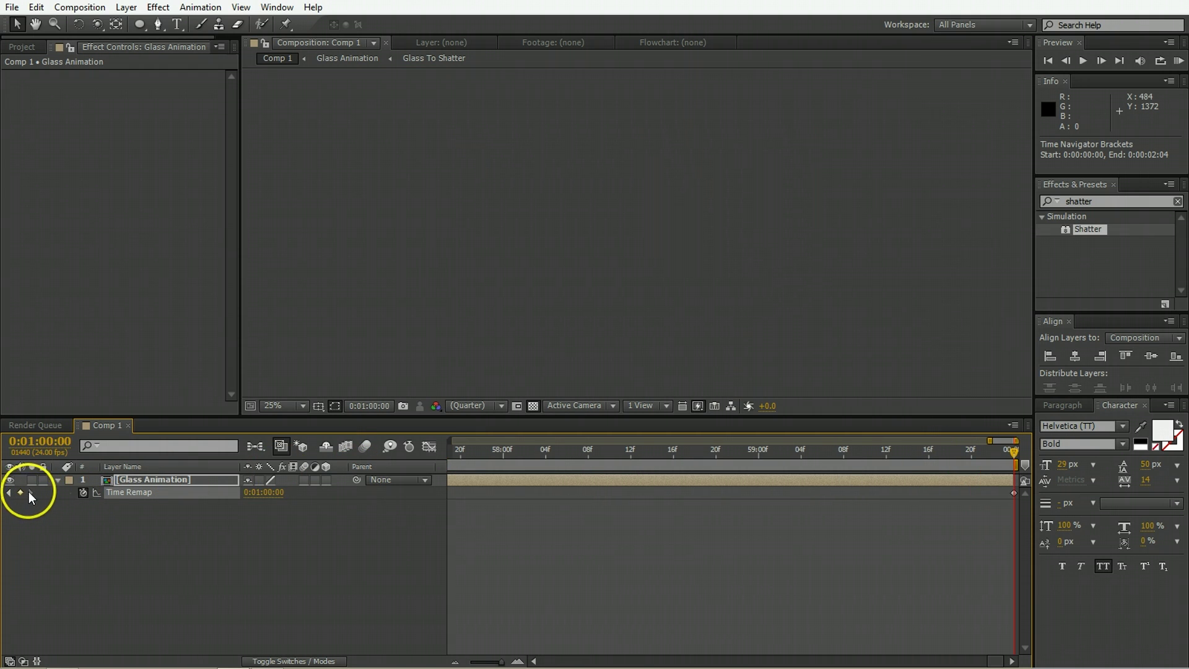
pyautogui.click(9, 492)
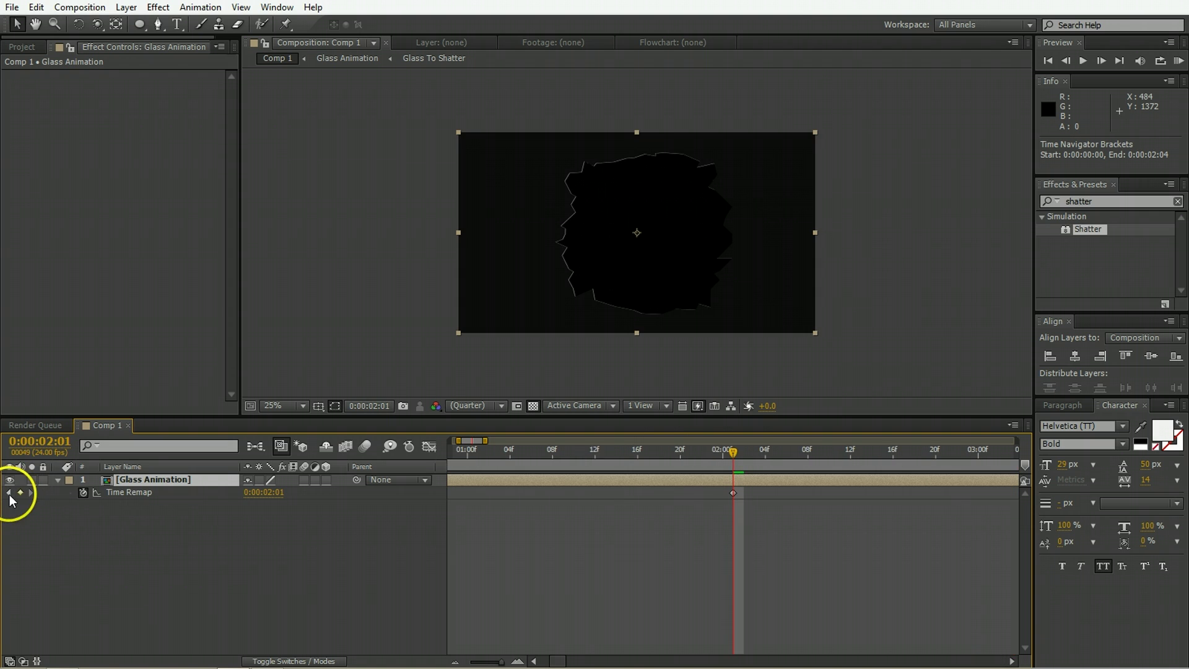
pyautogui.moveTo(742, 452); pyautogui.dragTo(758, 466)
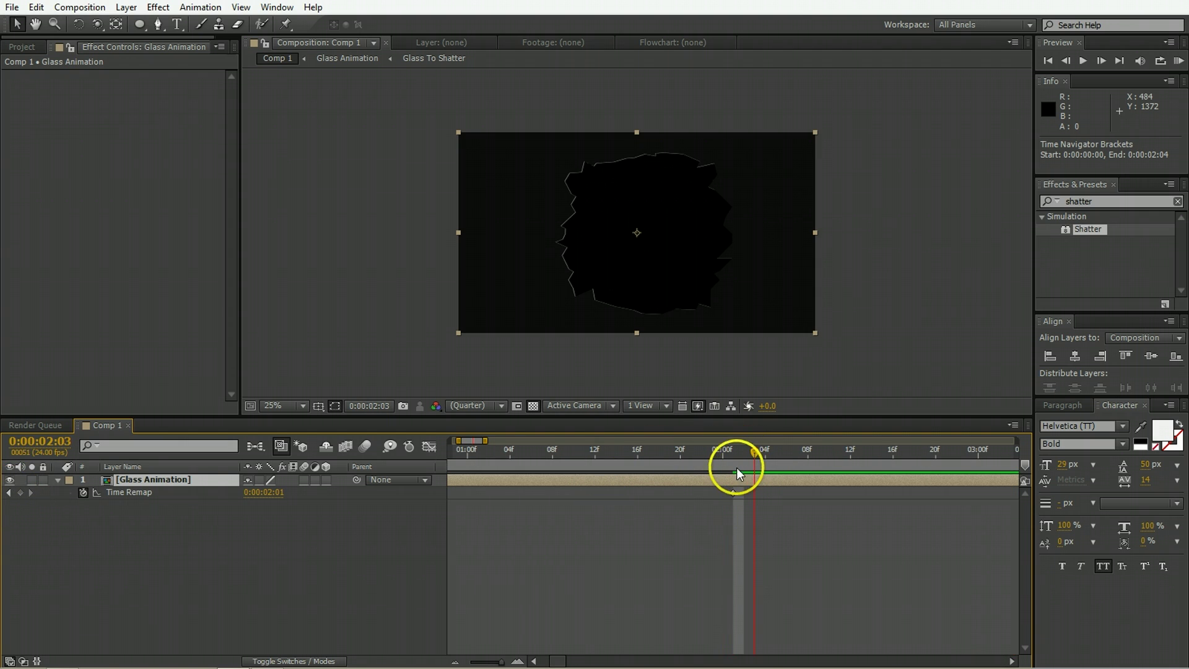
pyautogui.press('Home')
pyautogui.press('-')
# Move two Time Remap keyframes later and preview the slowed shatter from 1:03
pyautogui.moveTo(563, 493); pyautogui.dragTo(856, 530)
pyautogui.click(564, 493)
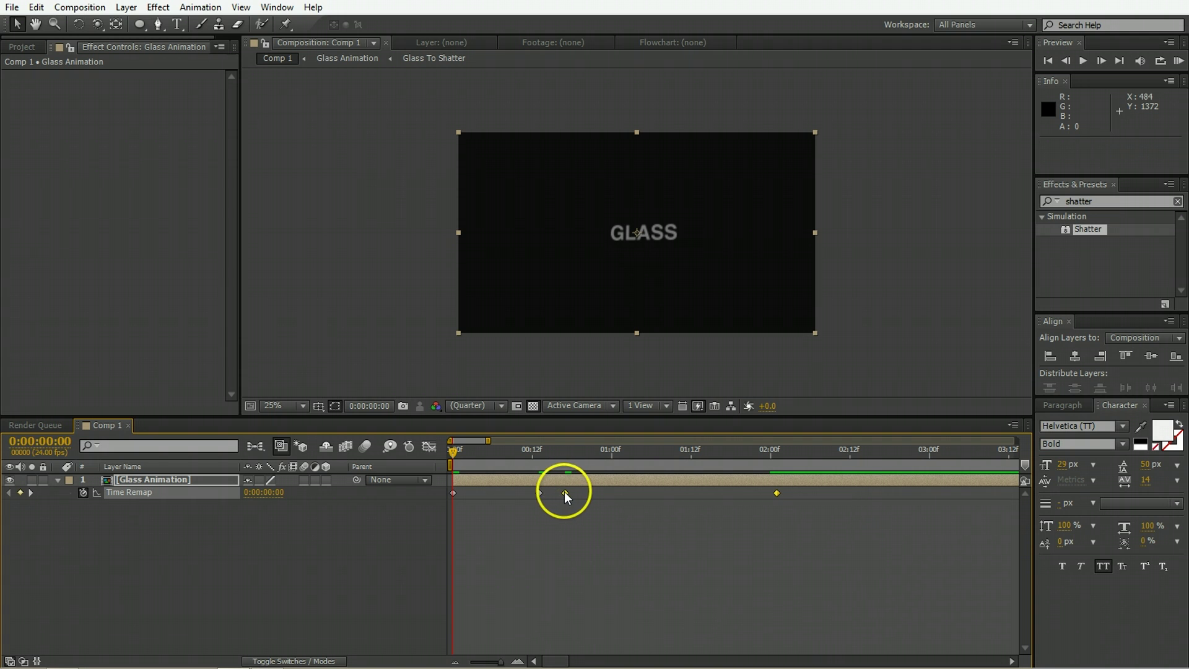
pyautogui.moveTo(565, 493); pyautogui.dragTo(777, 493)
pyautogui.click(535, 462)
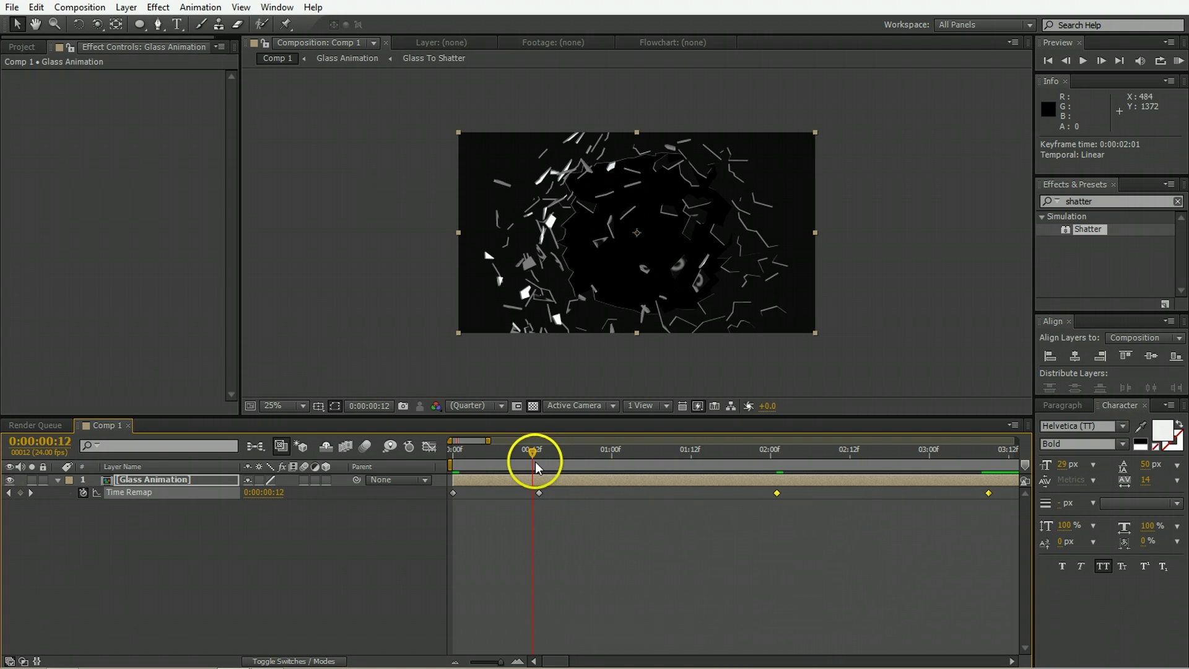
pyautogui.moveTo(535, 462); pyautogui.dragTo(579, 463)
pyautogui.click(628, 463)
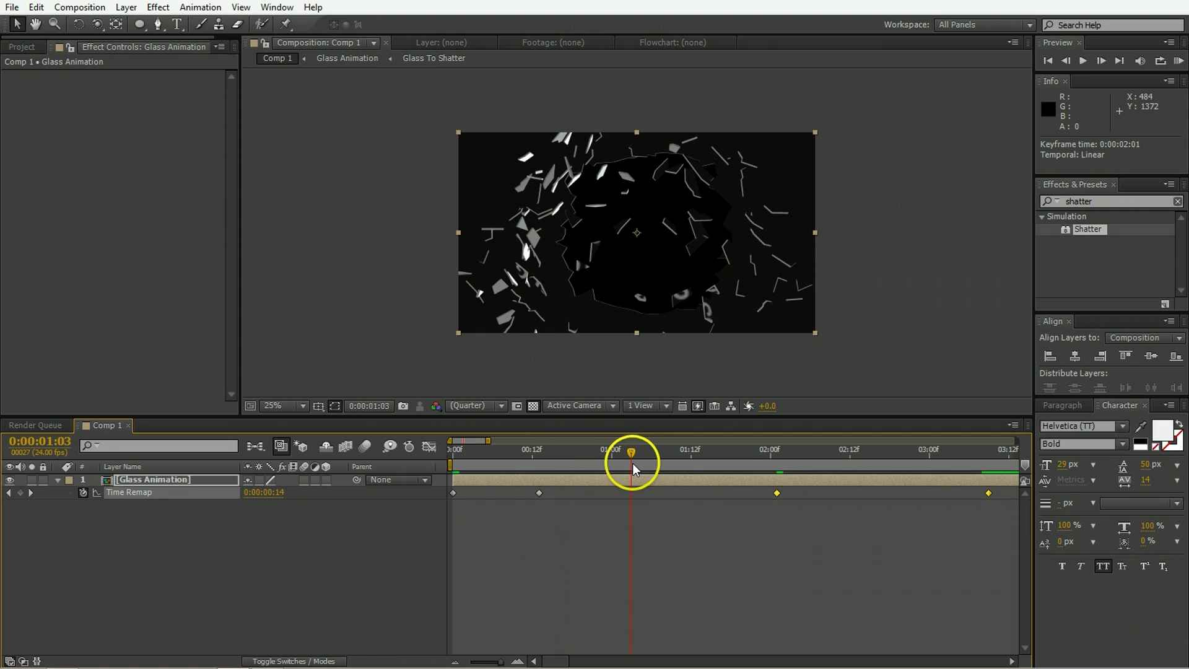
pyautogui.press('space')
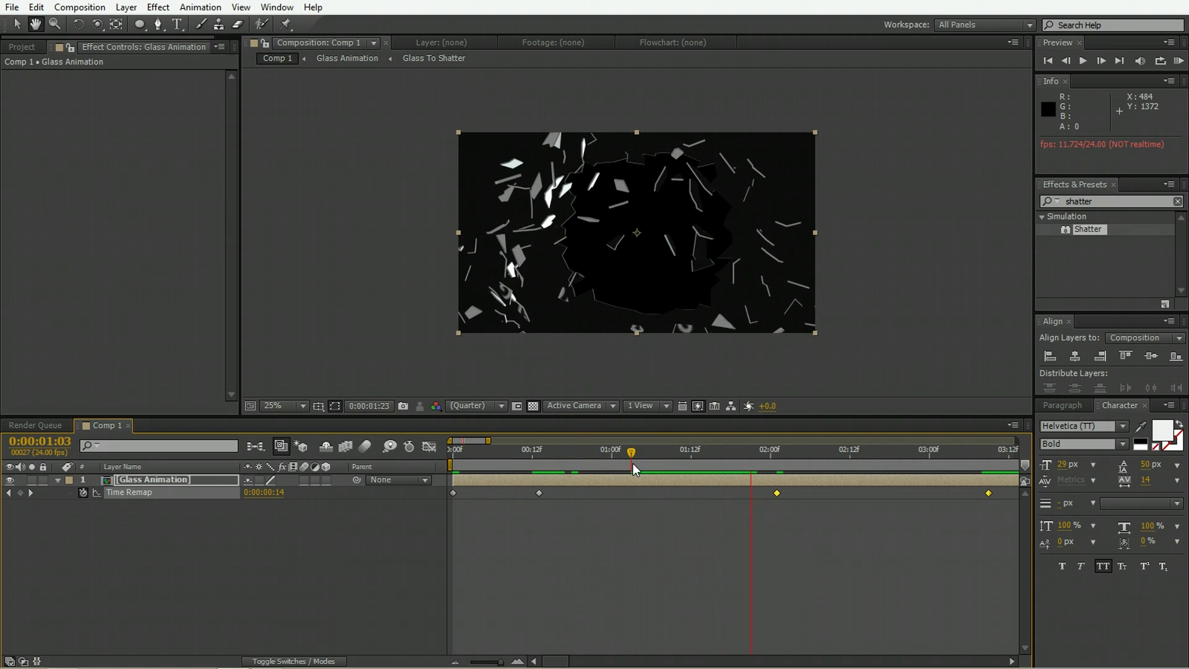
pyautogui.click(645, 522)
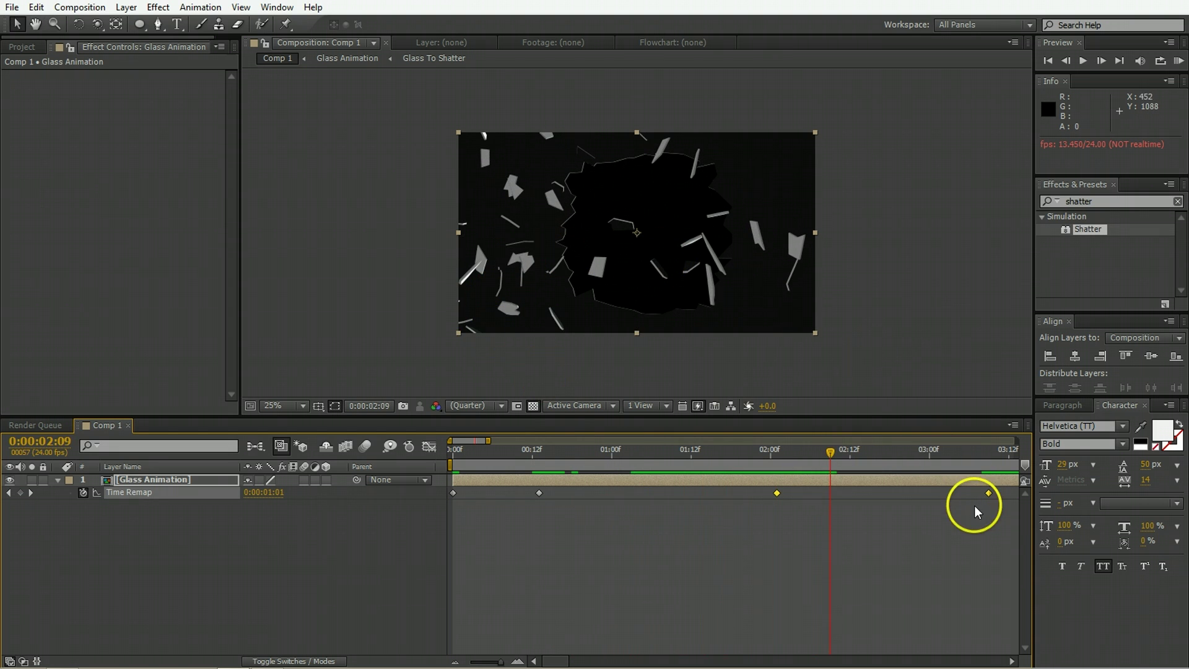
# Preview the animation from the 2:01 keyframe
pyautogui.moveTo(842, 452); pyautogui.dragTo(903, 494)
pyautogui.click(778, 500)
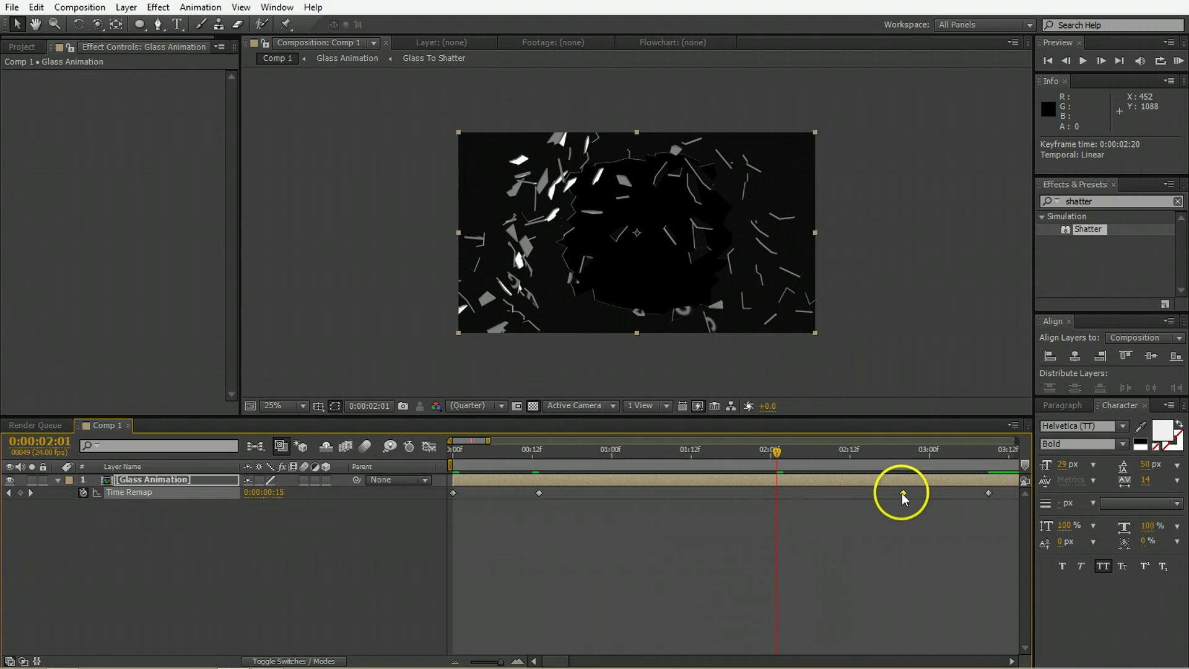
pyautogui.press('space')
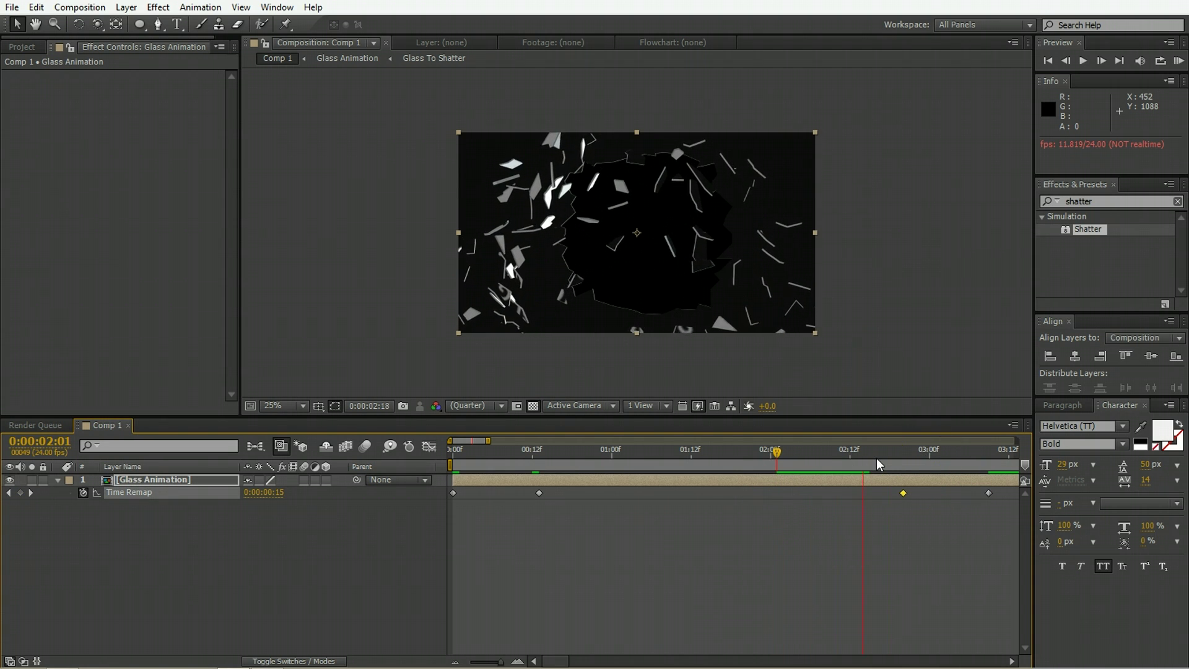
pyautogui.click(905, 505)
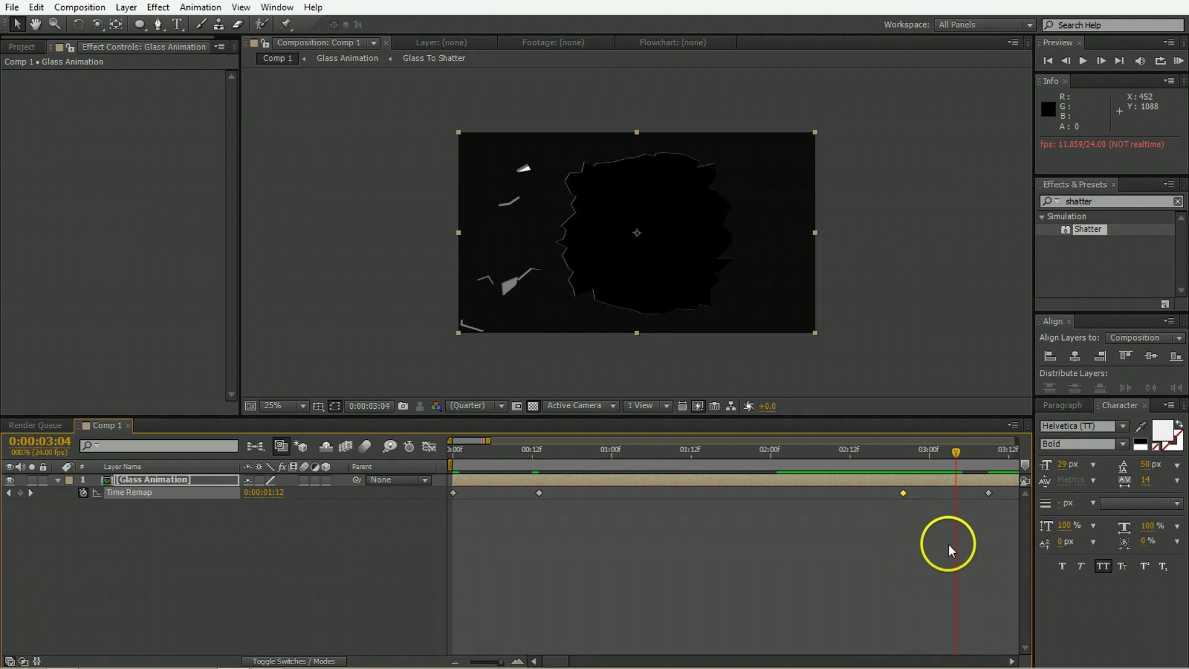
# Convert the Time Remap keyframes at 12f and 2:20 to Auto Bezier interpolation
pyautogui.moveTo(949, 544); pyautogui.dragTo(532, 532)
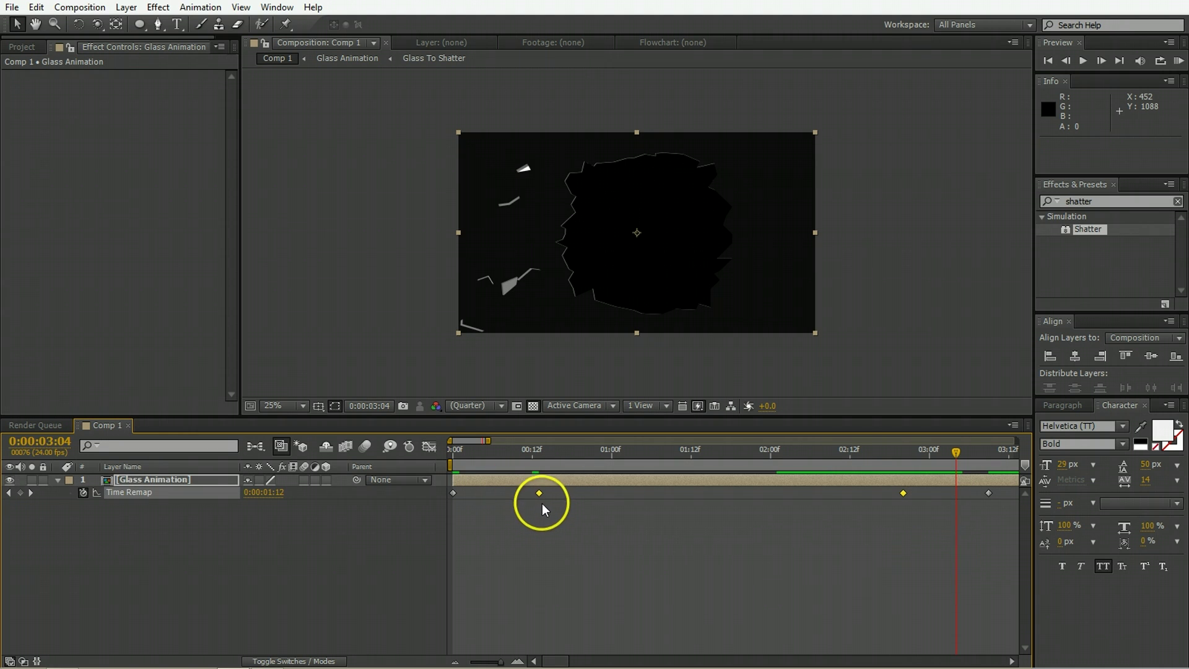
pyautogui.moveTo(527, 457); pyautogui.dragTo(585, 459)
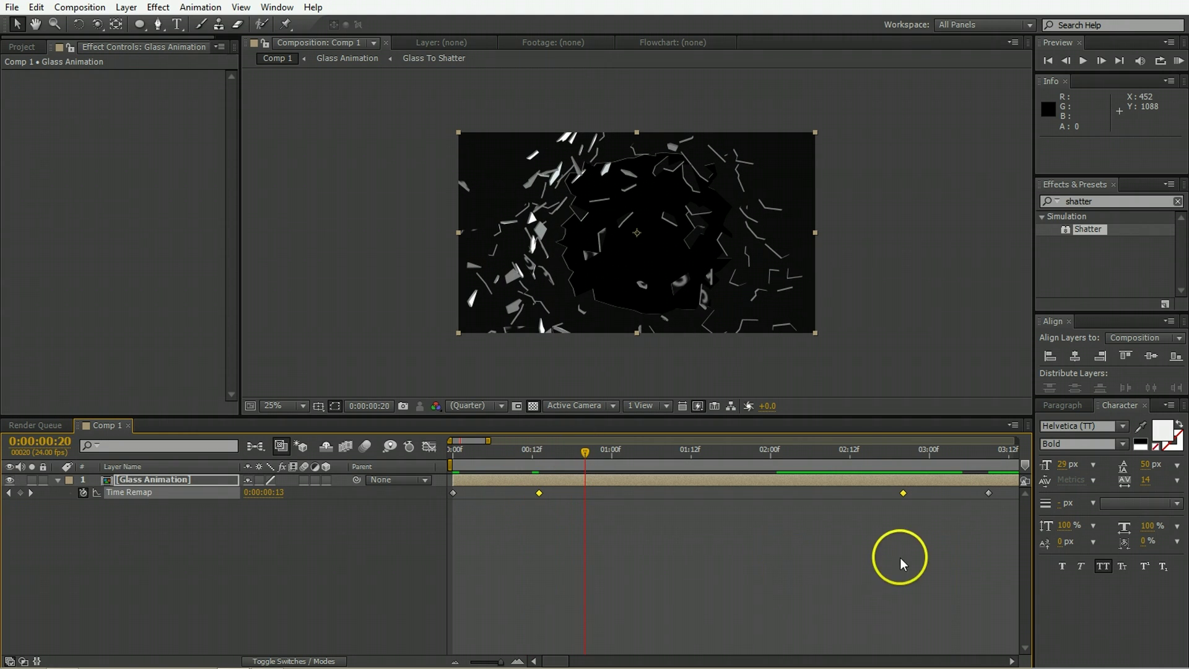
pyautogui.moveTo(905, 499)
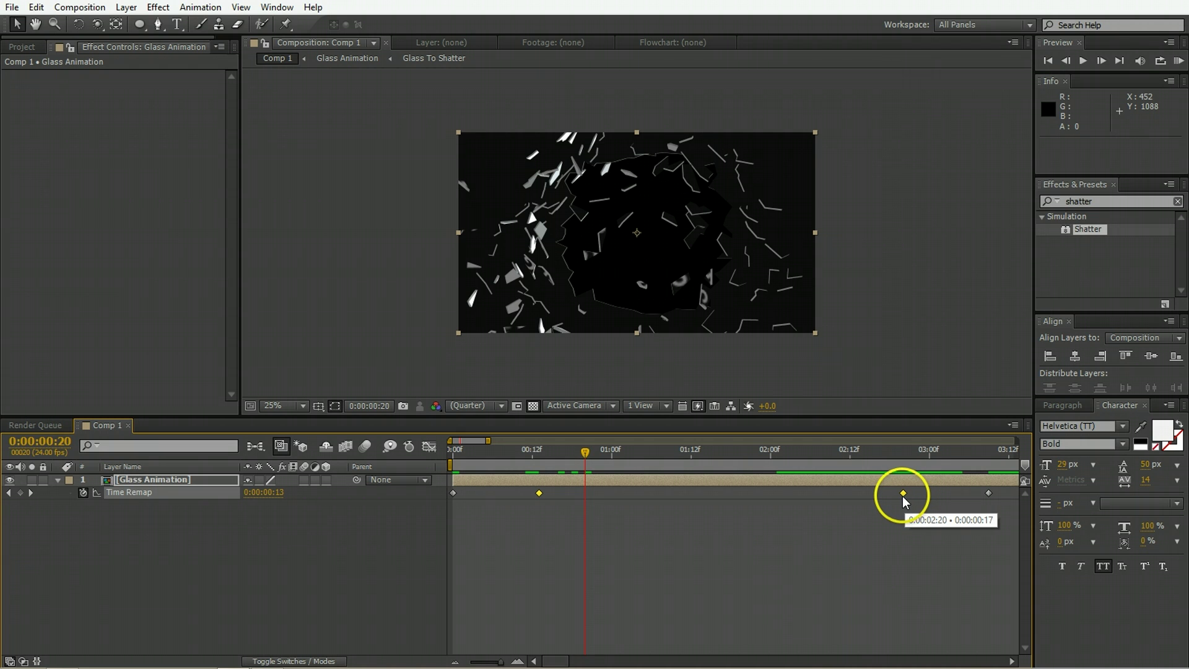
pyautogui.keyDown('ctrl'); pyautogui.click(902, 492); pyautogui.keyUp('ctrl')
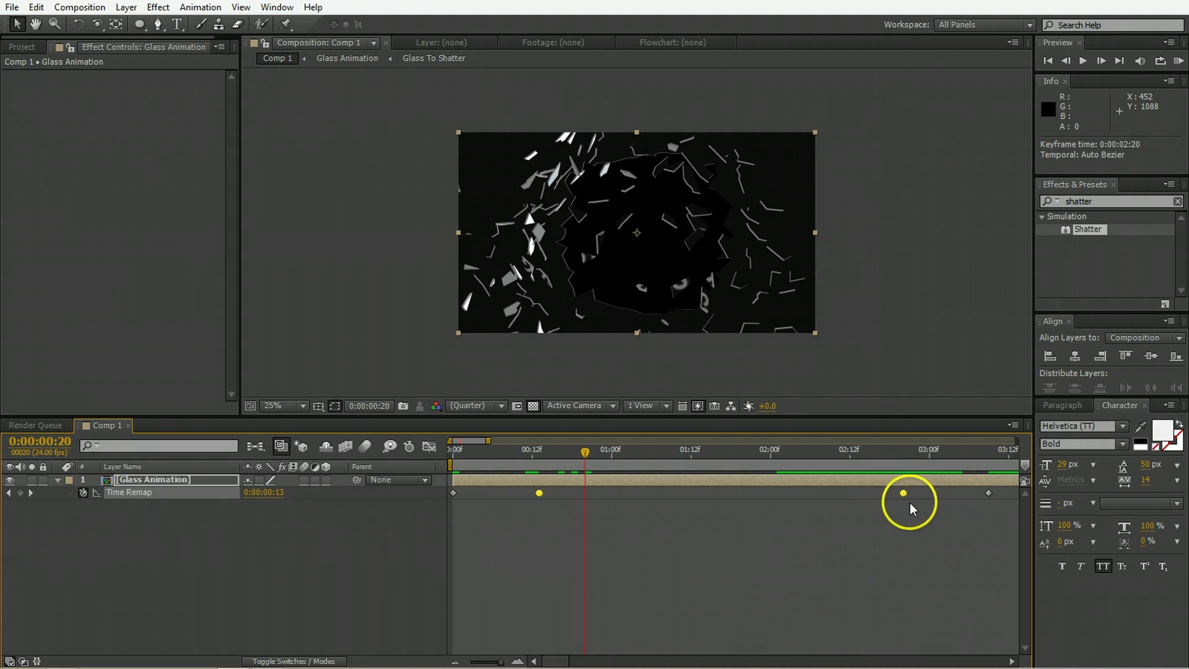
pyautogui.click(585, 482)
pyautogui.moveTo(532, 459); pyautogui.dragTo(479, 462)
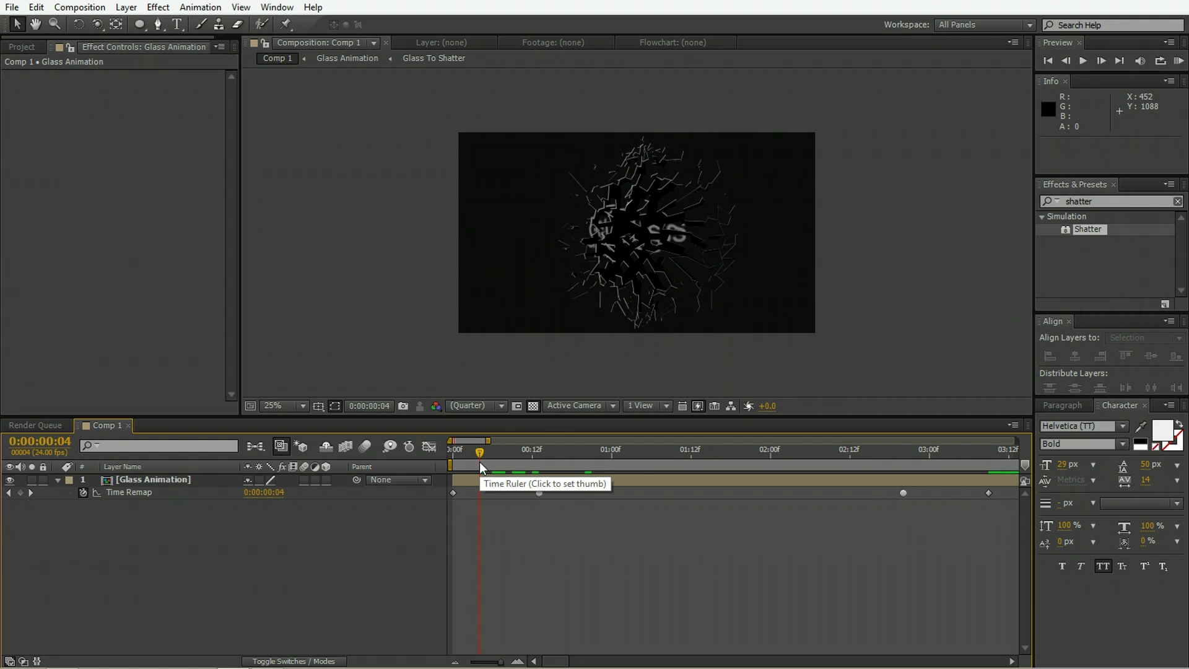
pyautogui.press('space')
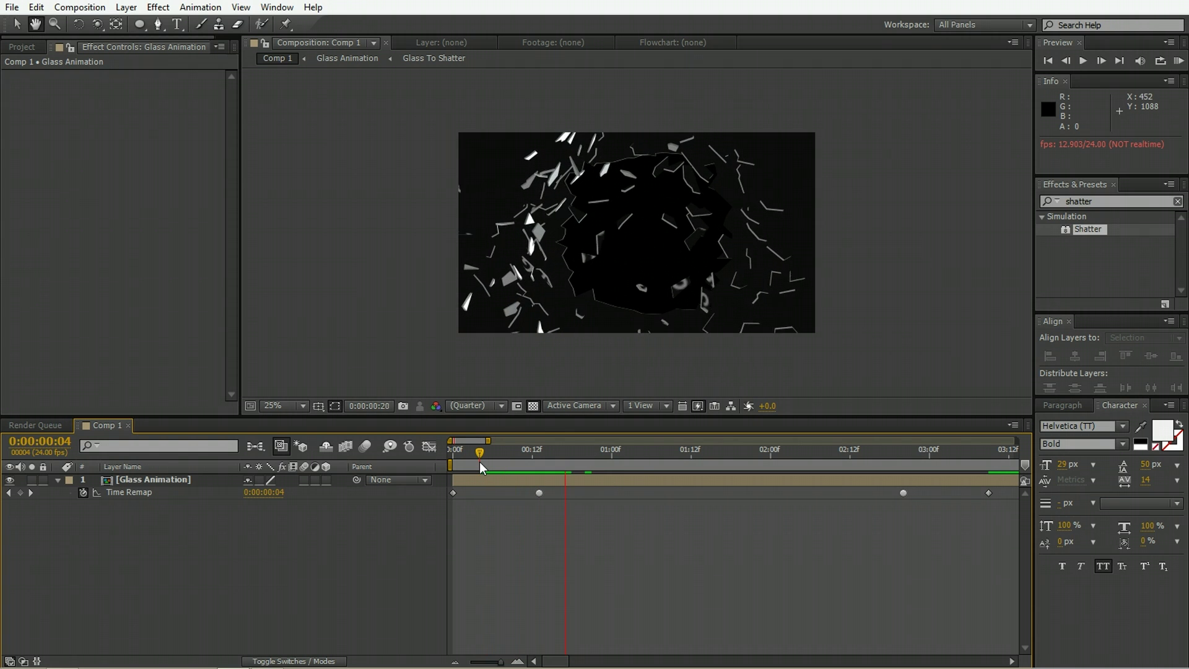
pyautogui.moveTo(552, 462); pyautogui.dragTo(888, 458)
pyautogui.press('space')
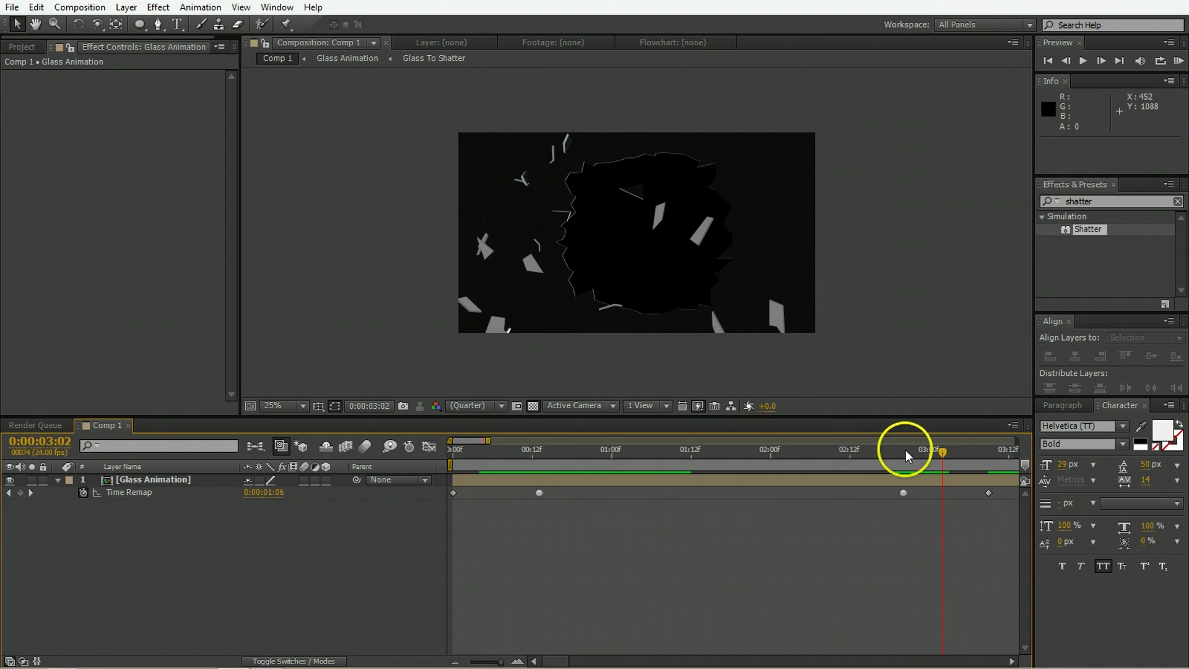
pyautogui.click(510, 481)
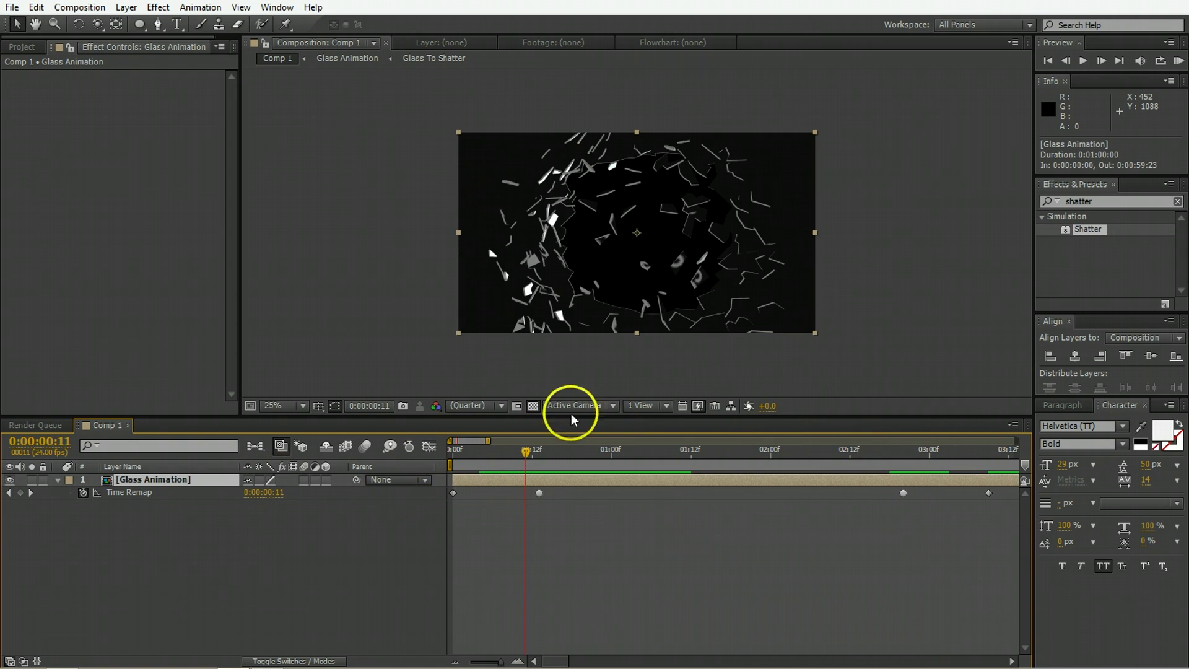
pyautogui.click(1081, 201)
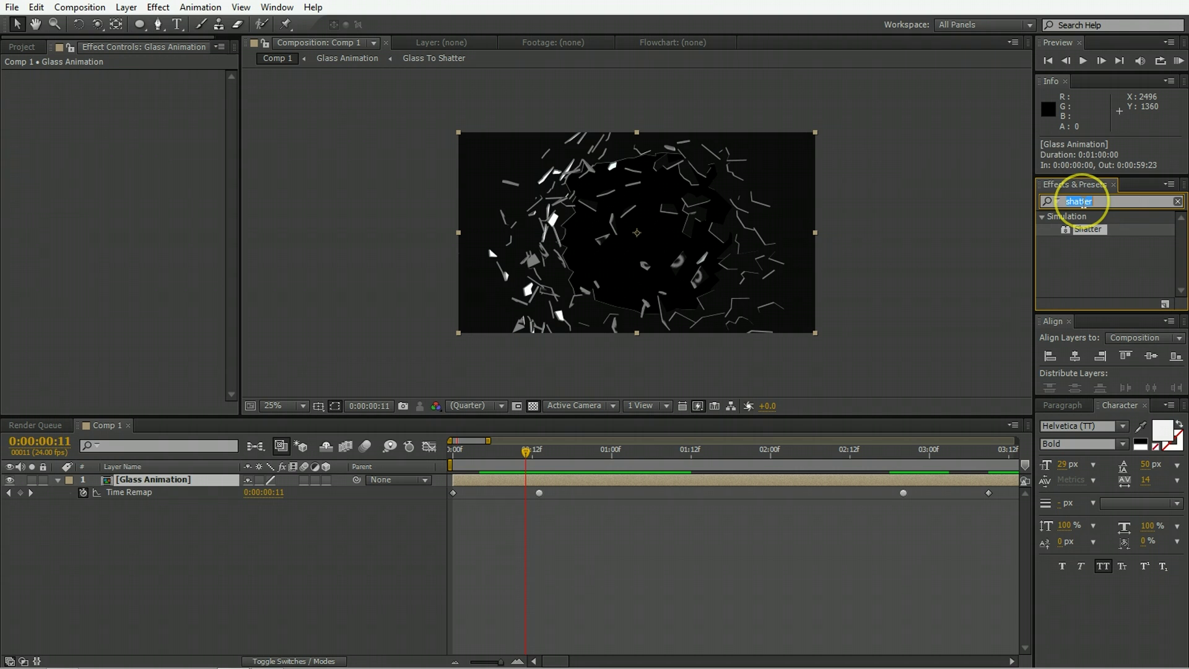
# Apply CC Force Motion Blur to Glass Animation and preview the blurred shards at frame 7
pyautogui.write('force')
pyautogui.moveTo(1090, 229); pyautogui.dragTo(690, 478)
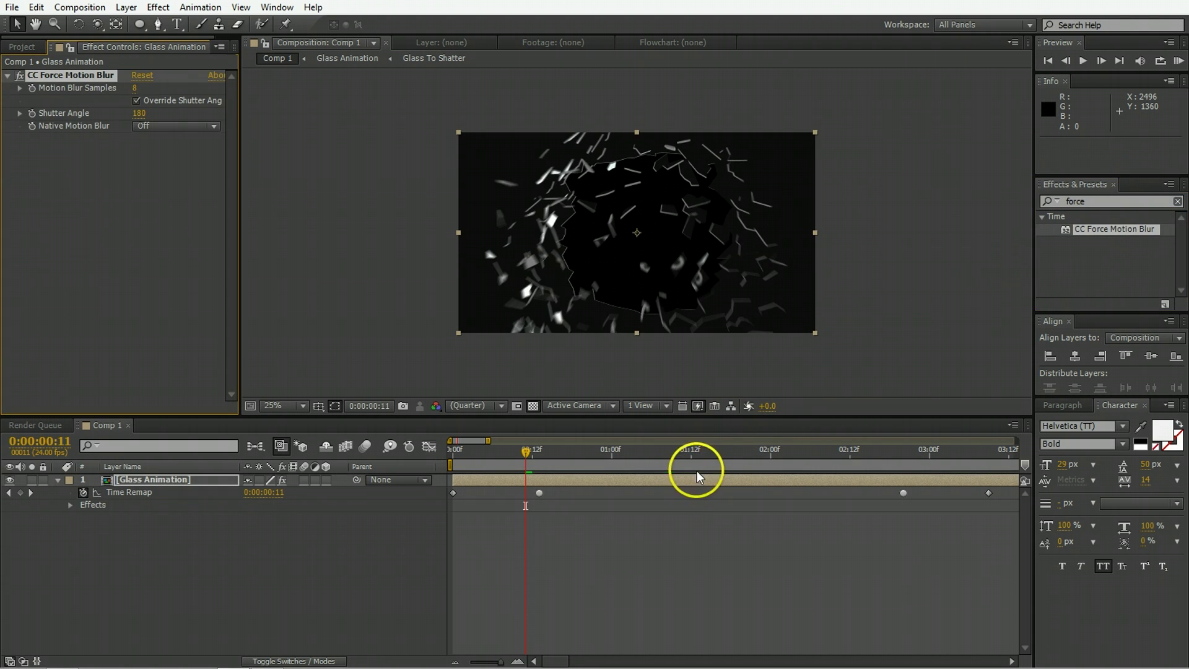
pyautogui.press('space')
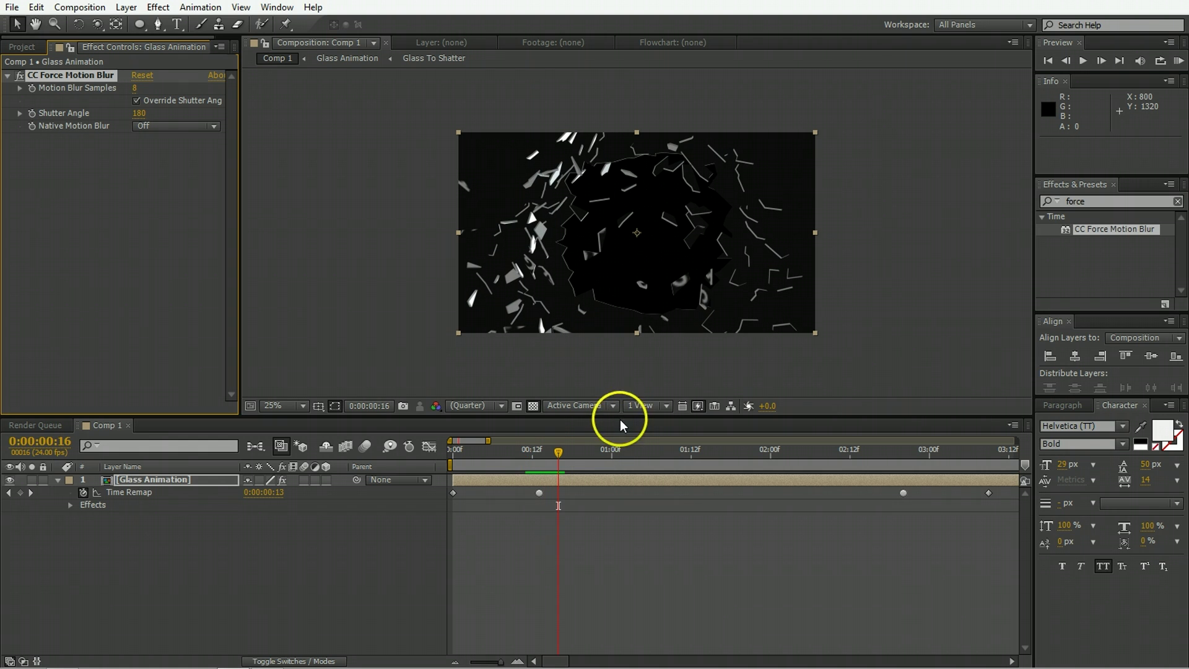
pyautogui.click(534, 465)
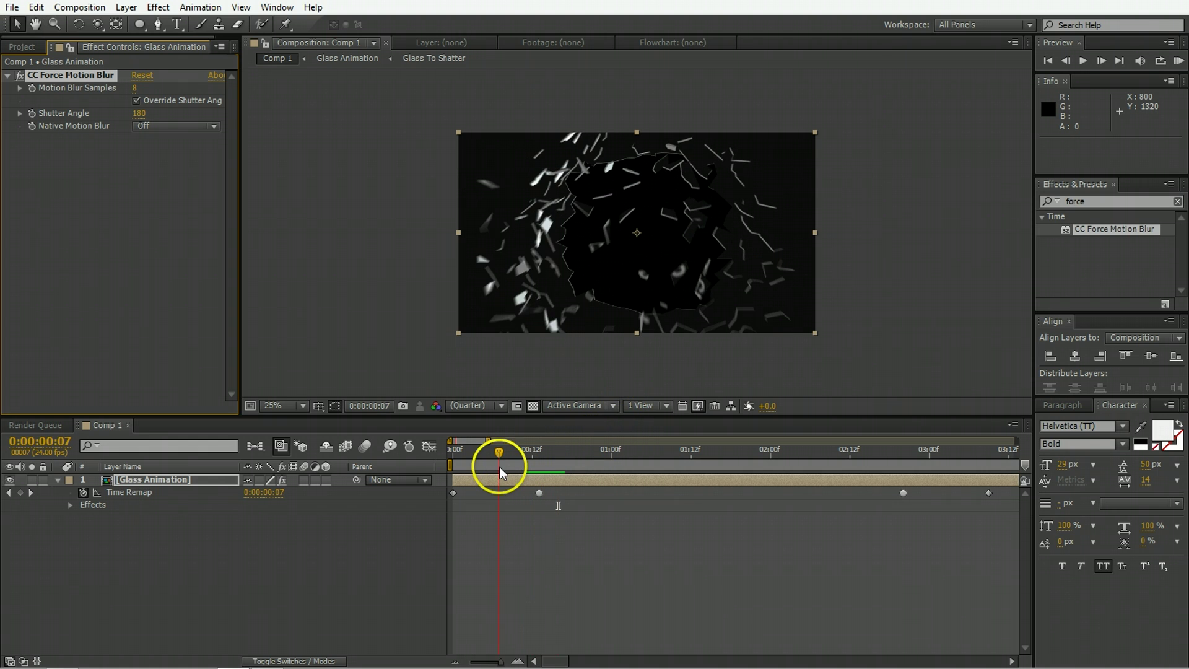
pyautogui.click(499, 467)
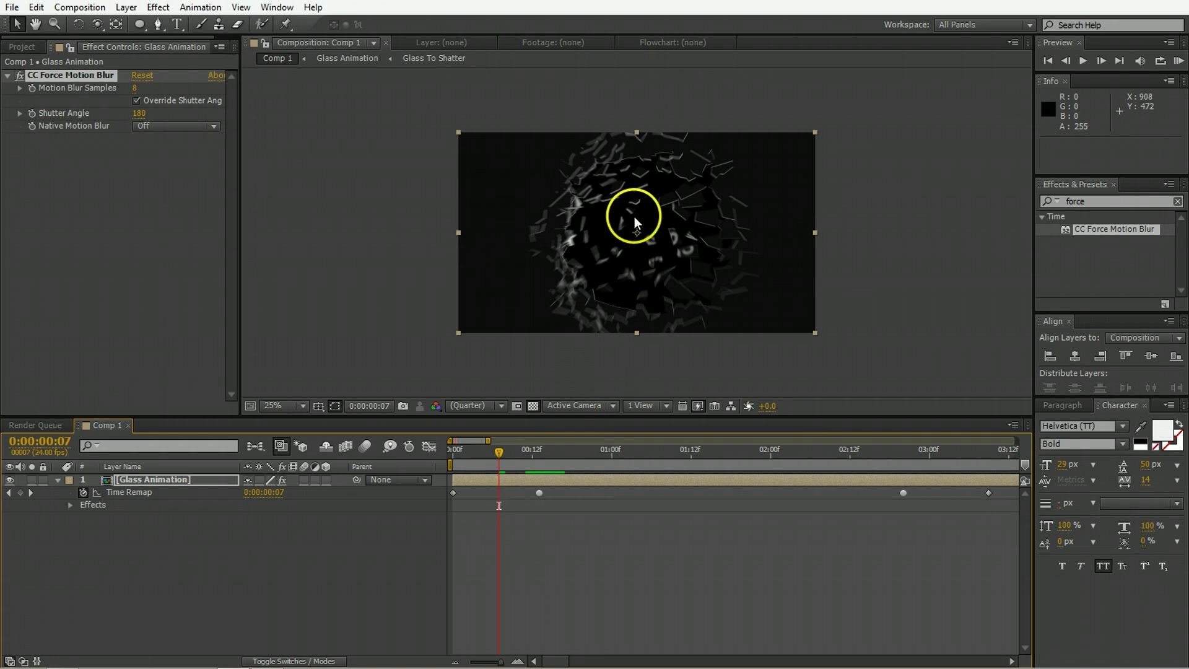
pyautogui.click(180, 546)
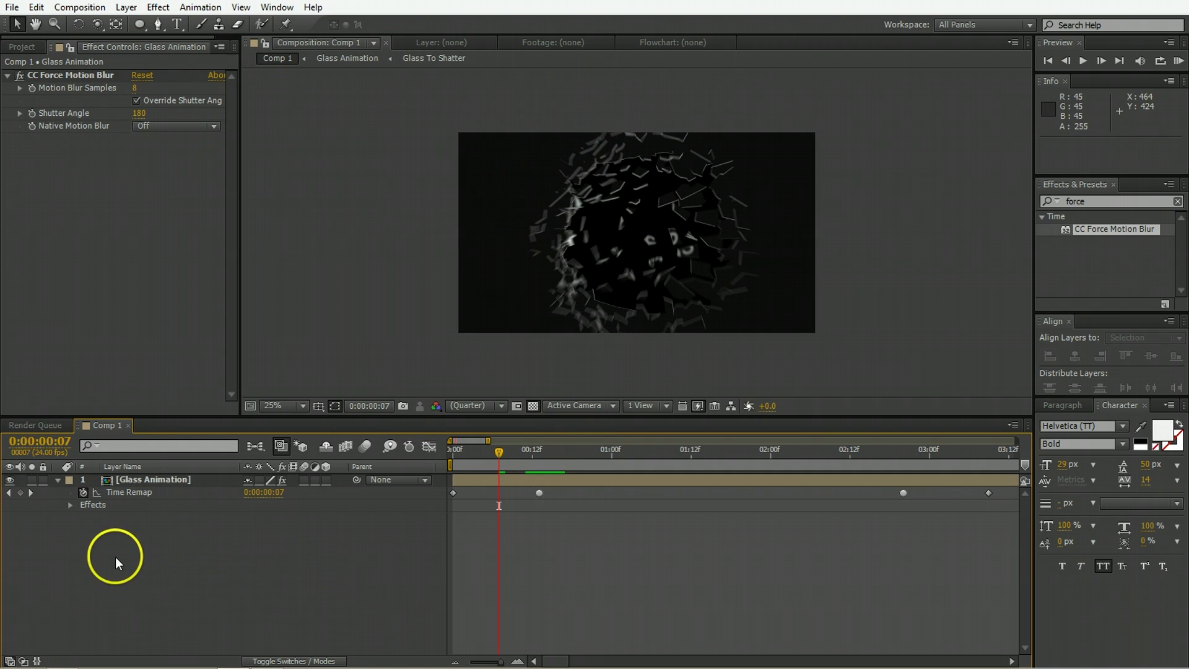
pyautogui.rightClick(100, 551)
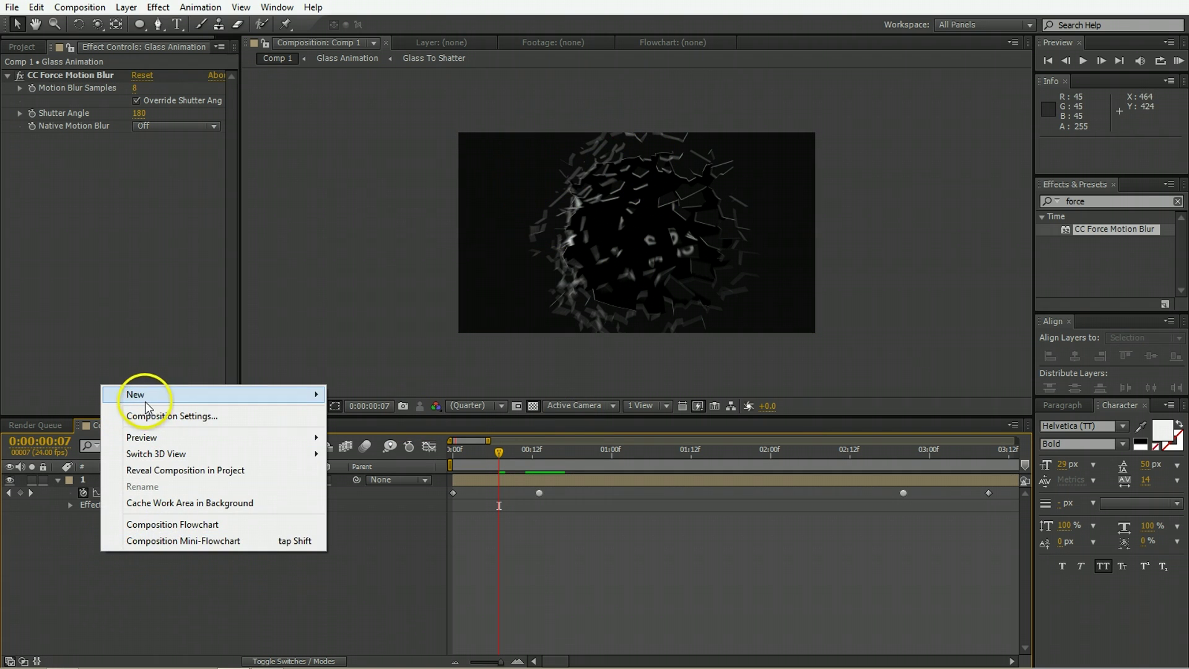
# Add an adjustment layer with Curves and shape an RGB contrast S-curve
pyautogui.moveTo(146, 407)
pyautogui.click(389, 513)
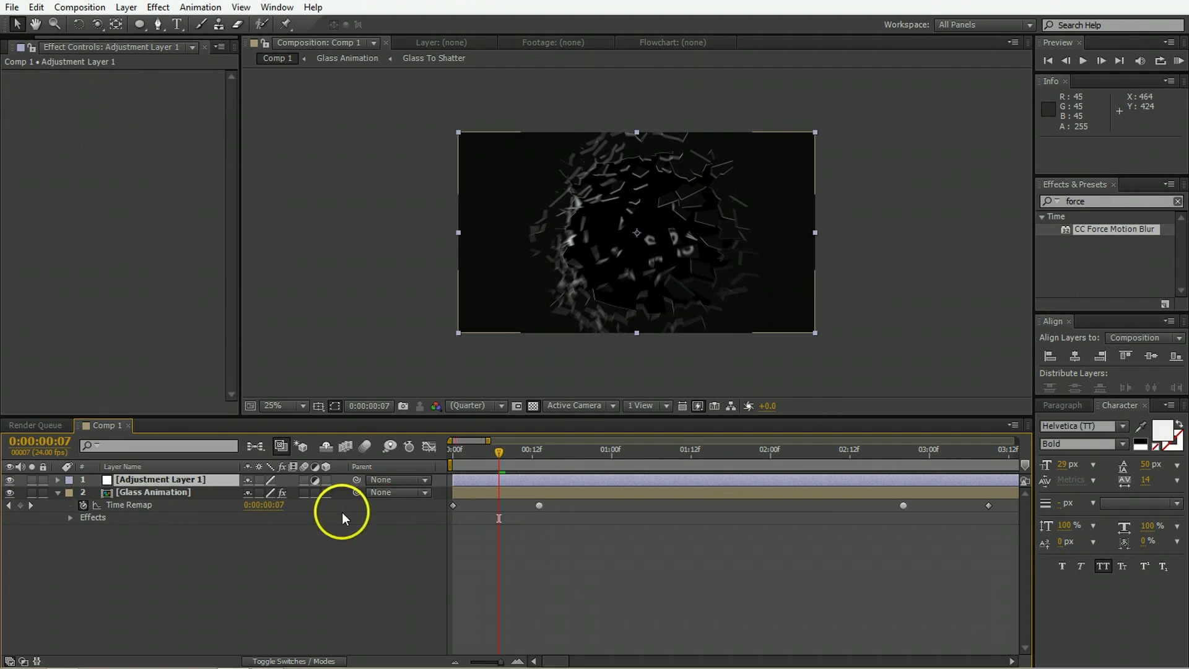
pyautogui.click(1087, 202)
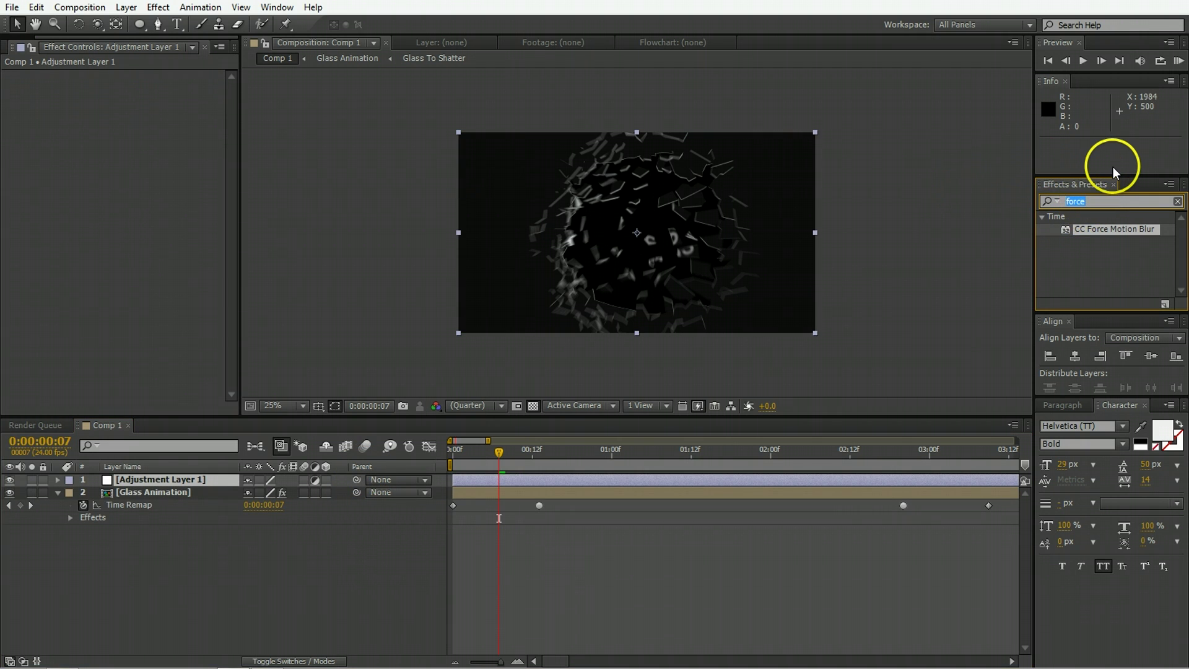
pyautogui.write('curve')
pyautogui.doubleClick(1097, 280)
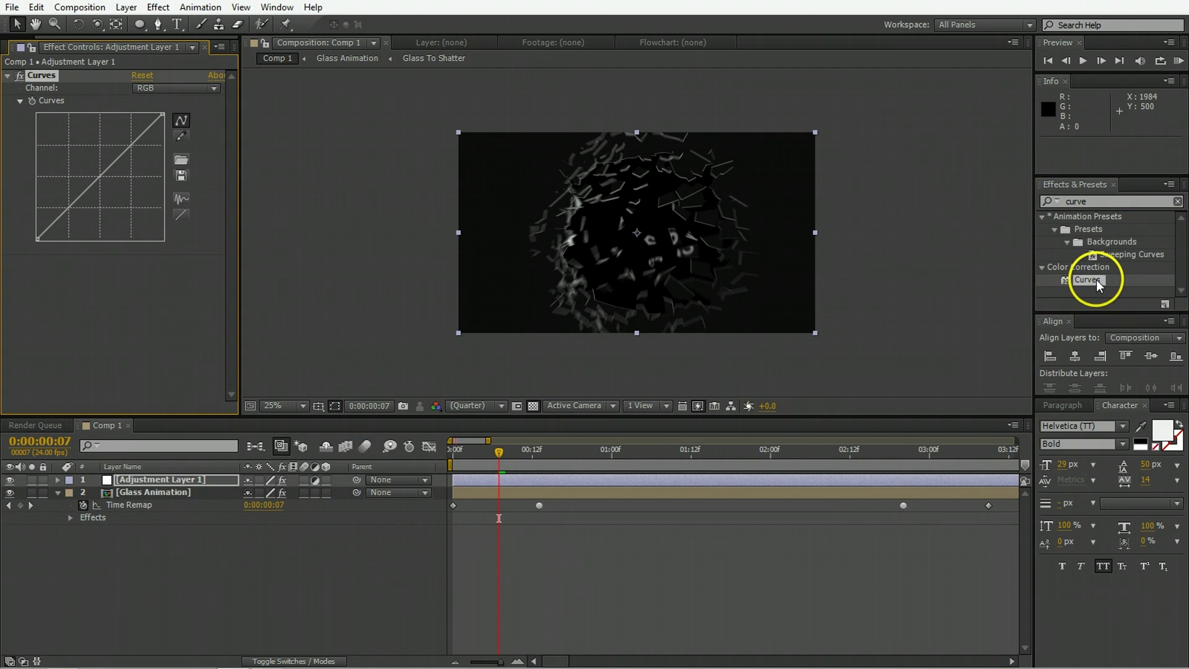
pyautogui.moveTo(132, 144); pyautogui.dragTo(129, 137)
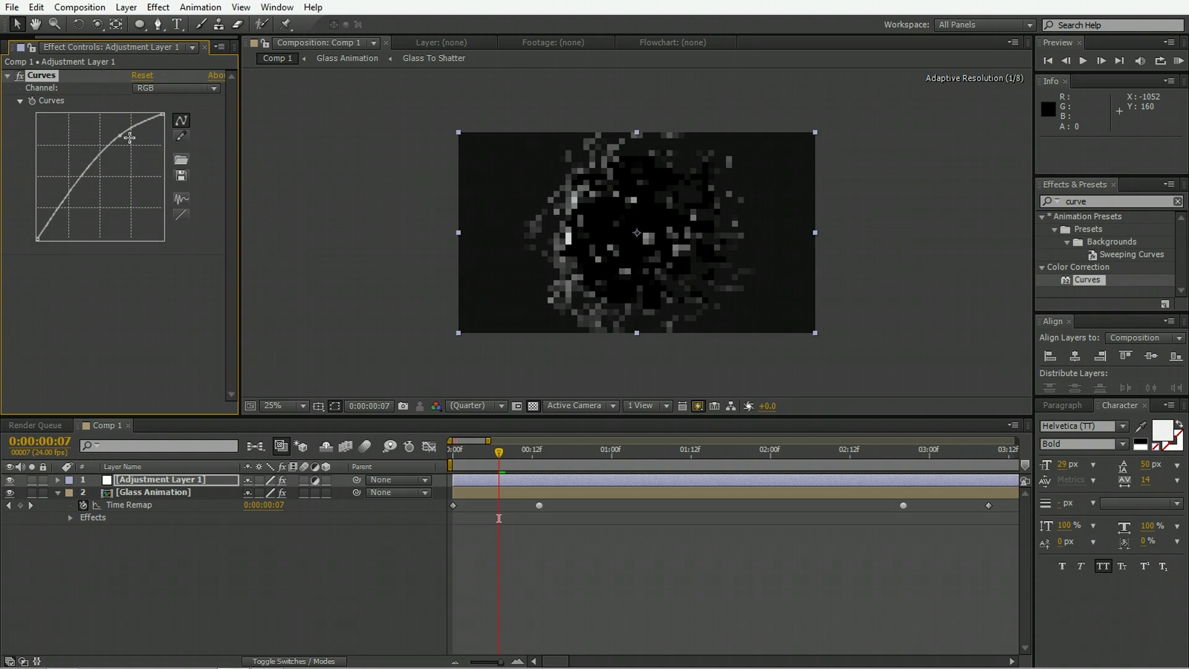
pyautogui.moveTo(88, 213); pyautogui.dragTo(52, 225)
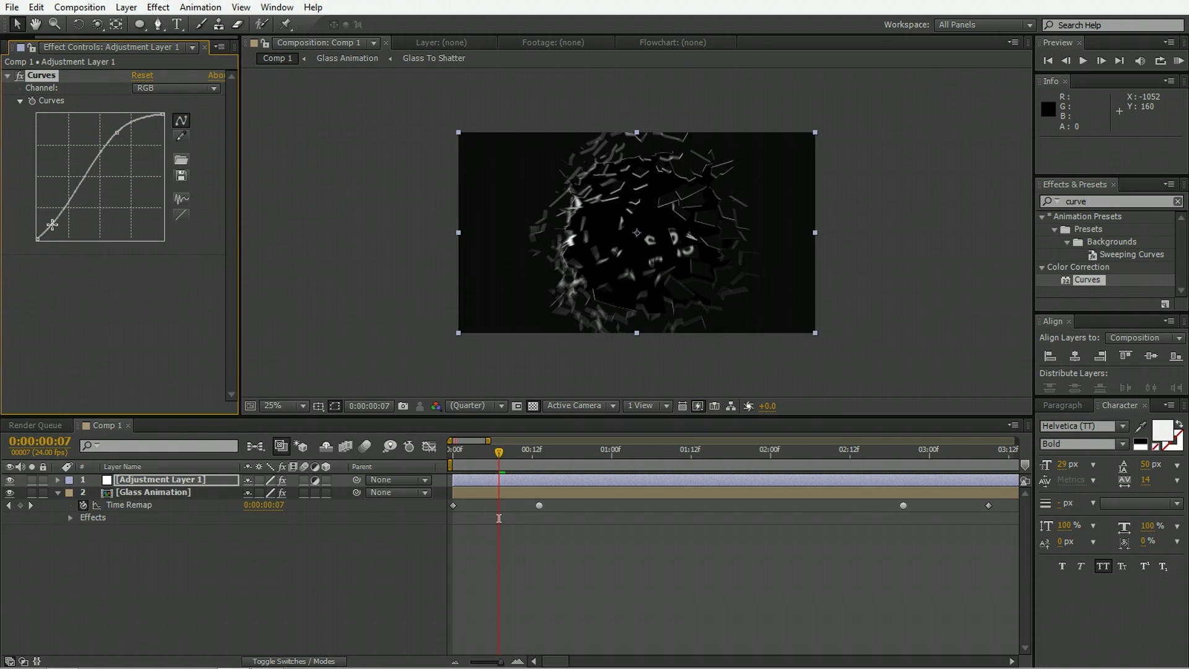
# Adjust the Red curve and raise the Blue curve to tint the glass blue
pyautogui.click(158, 92)
pyautogui.click(165, 118)
pyautogui.moveTo(99, 176); pyautogui.dragTo(142, 101)
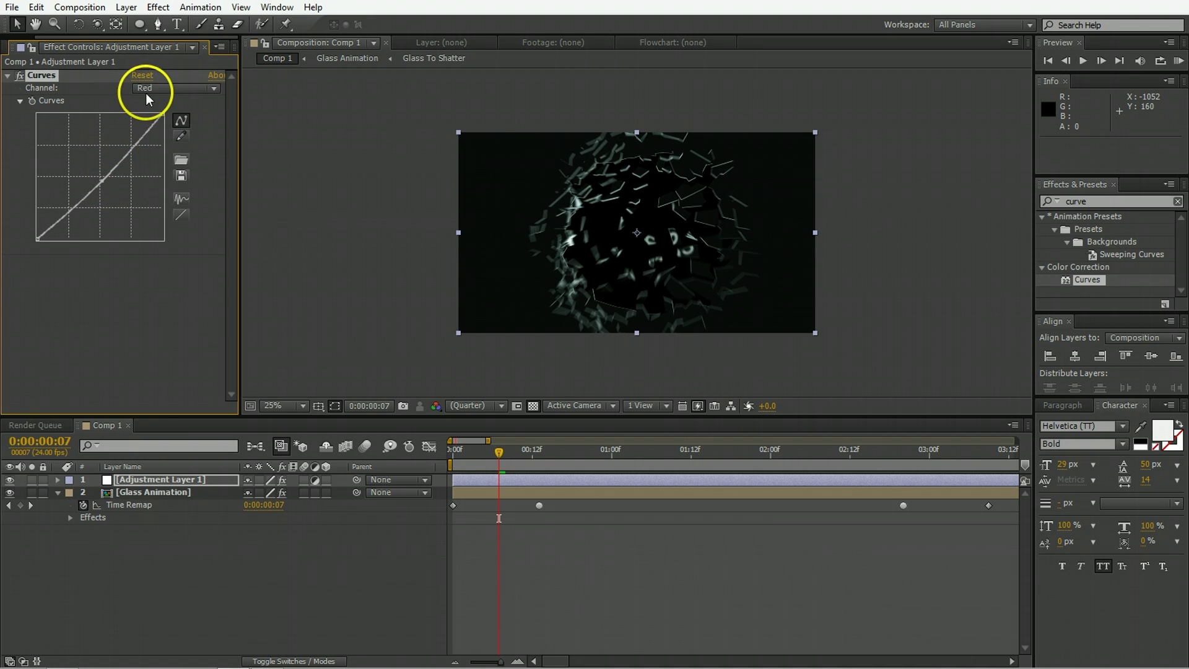
pyautogui.click(173, 88)
pyautogui.click(137, 155)
pyautogui.moveTo(98, 173); pyautogui.dragTo(99, 176)
# Preview the colour-graded shatter, stopping at the one-second mark
pyautogui.press('KP_0')
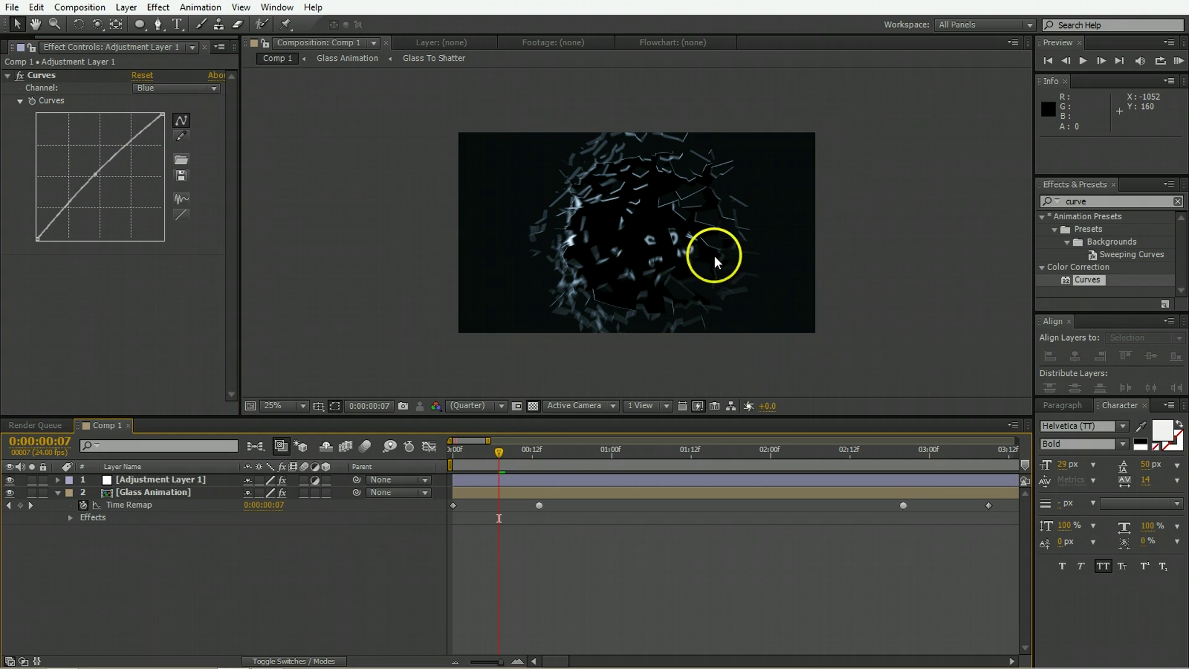
pyautogui.click(596, 456)
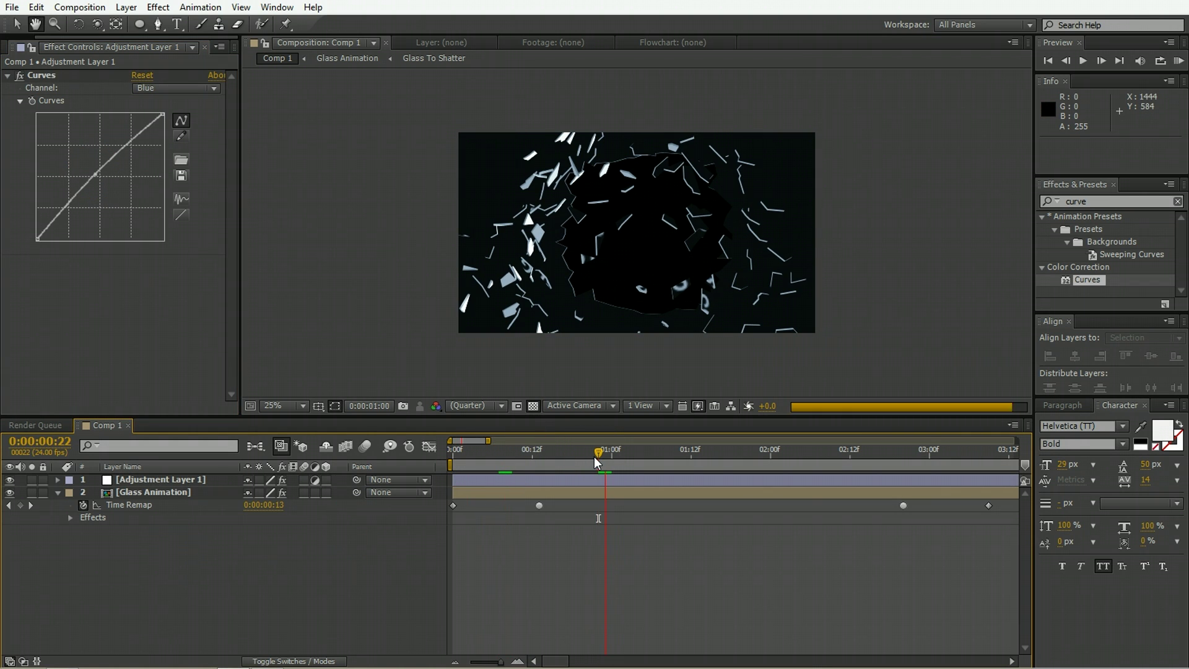
pyautogui.click(433, 552)
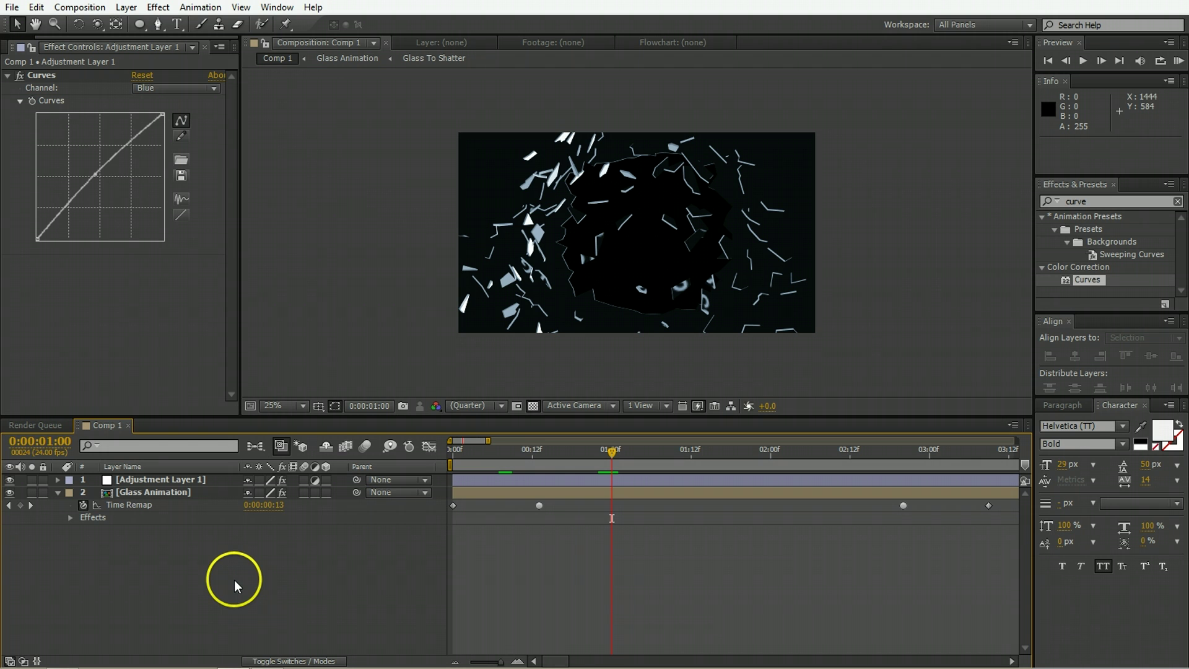
pyautogui.rightClick(166, 602)
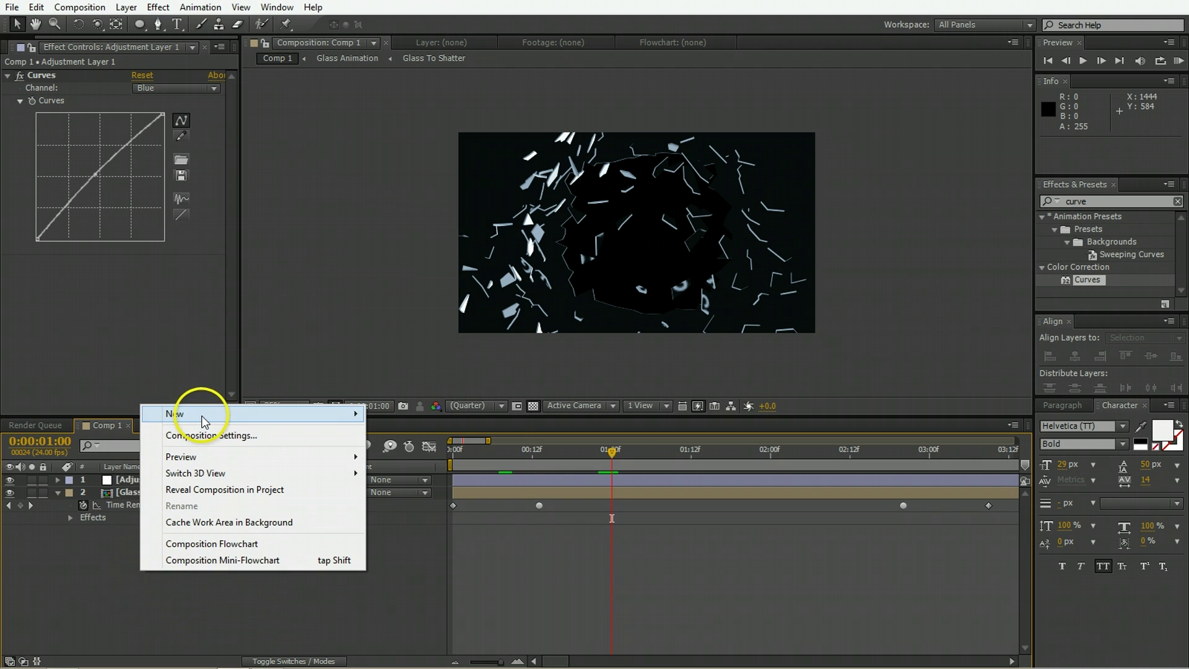
# Create Black Solid 2 and move it beneath Glass Animation
pyautogui.moveTo(202, 416)
pyautogui.click(434, 451)
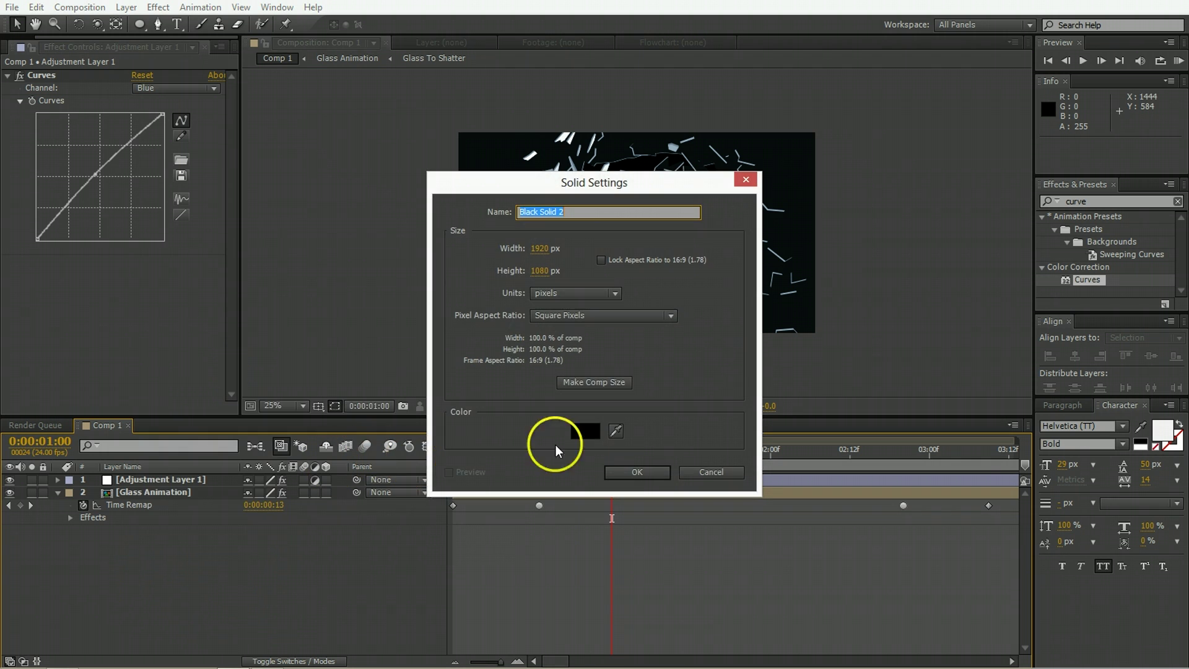
pyautogui.click(657, 471)
pyautogui.moveTo(137, 480); pyautogui.dragTo(135, 544)
# Apply Ramp to Black Solid 2 with Start Color 323232 and End Color black
pyautogui.click(1110, 201)
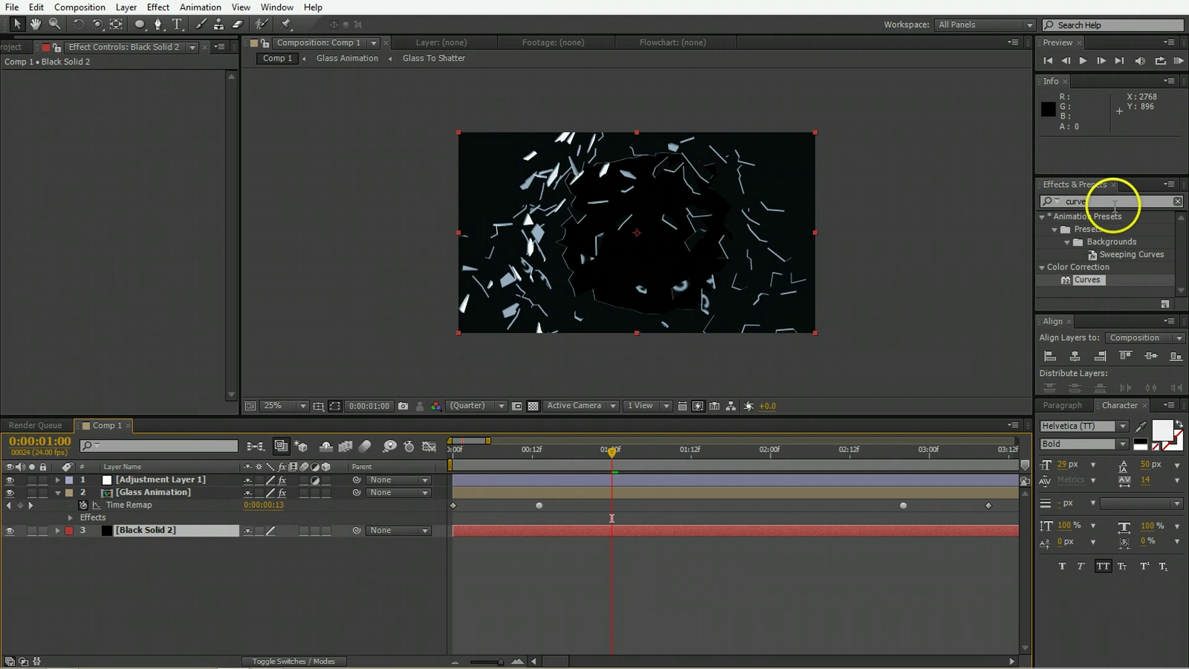
pyautogui.write('ramp')
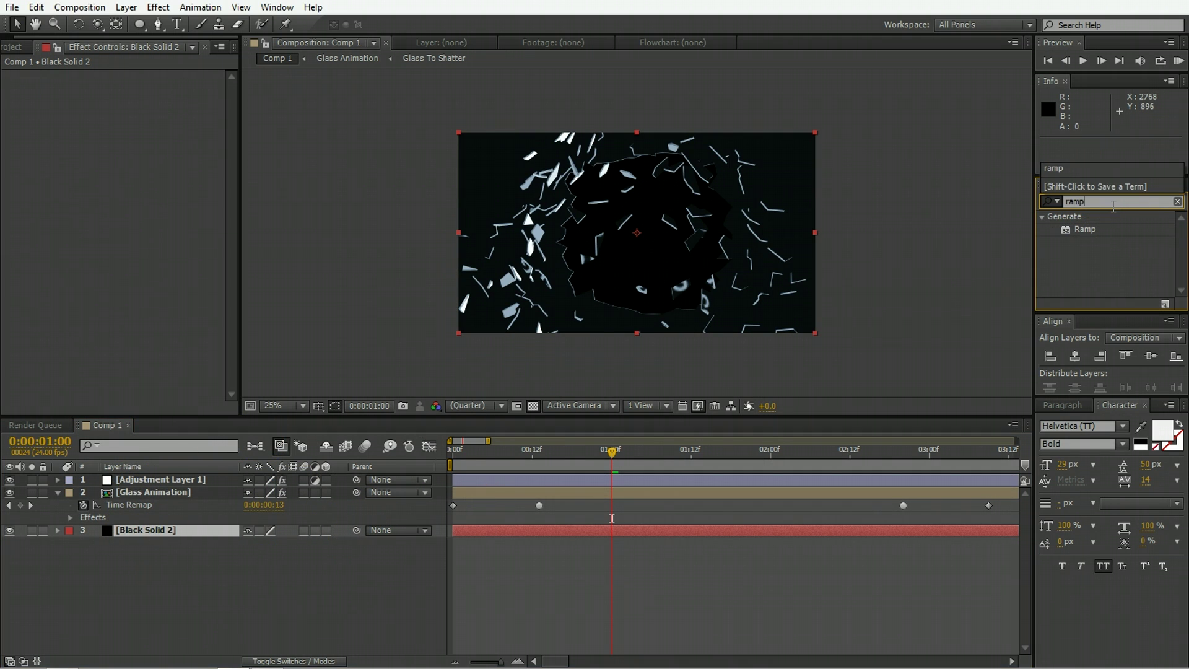
pyautogui.doubleClick(1085, 229)
pyautogui.click(139, 101)
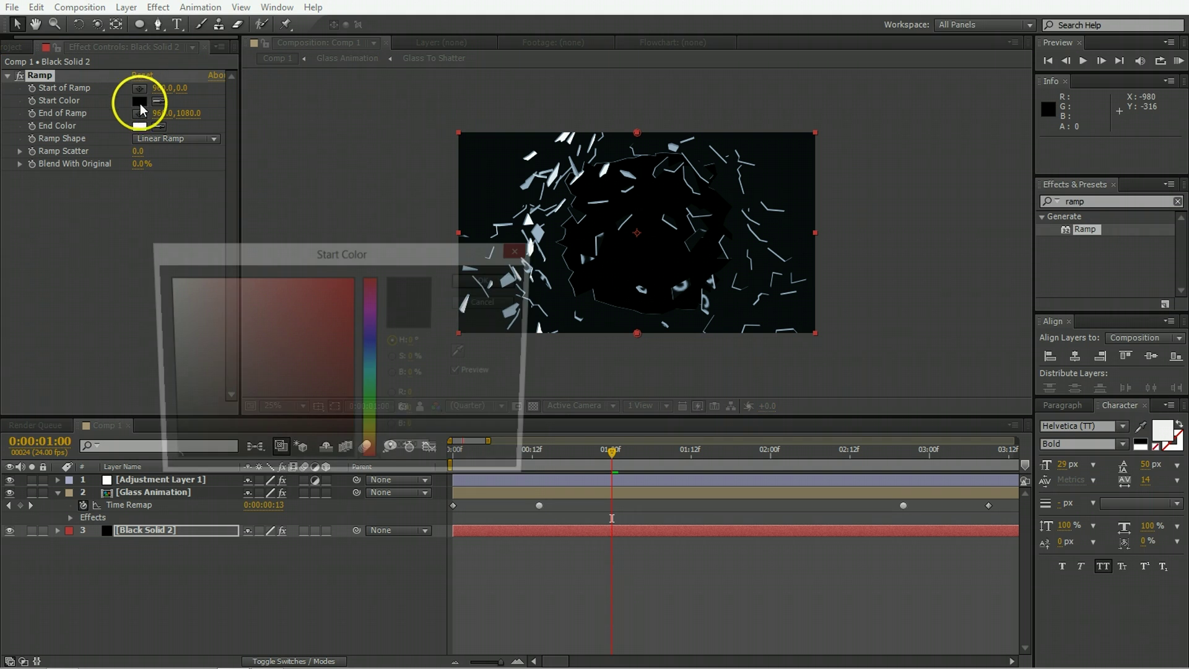
pyautogui.moveTo(165, 358); pyautogui.dragTo(123, 429)
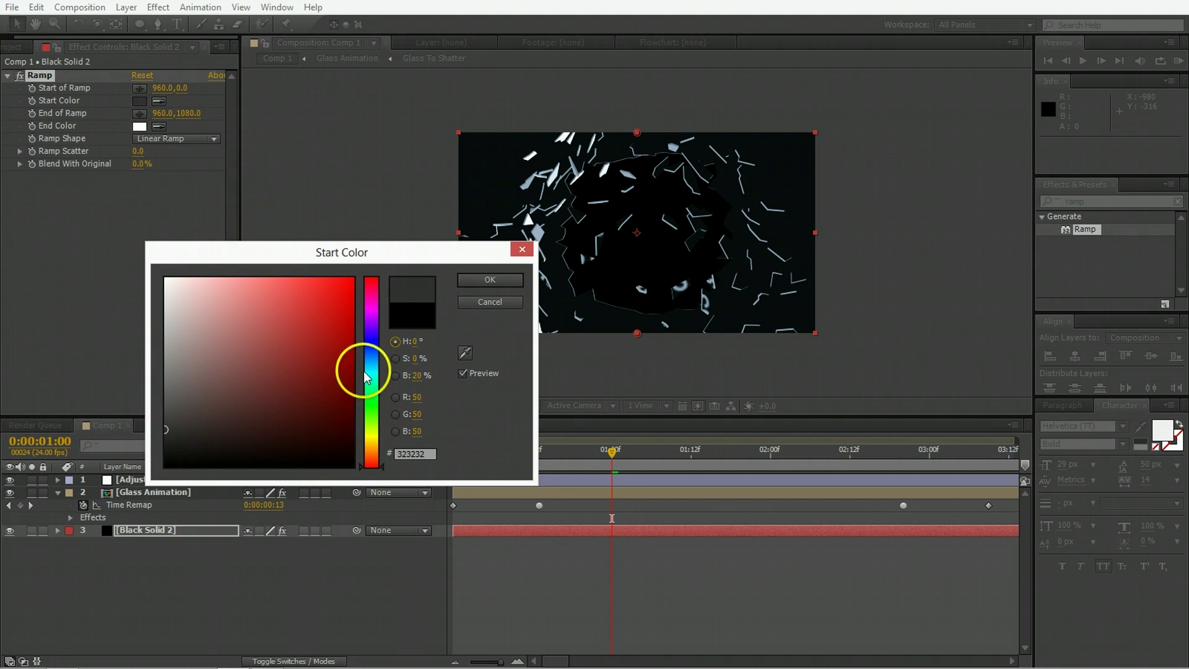
pyautogui.click(490, 279)
pyautogui.click(139, 127)
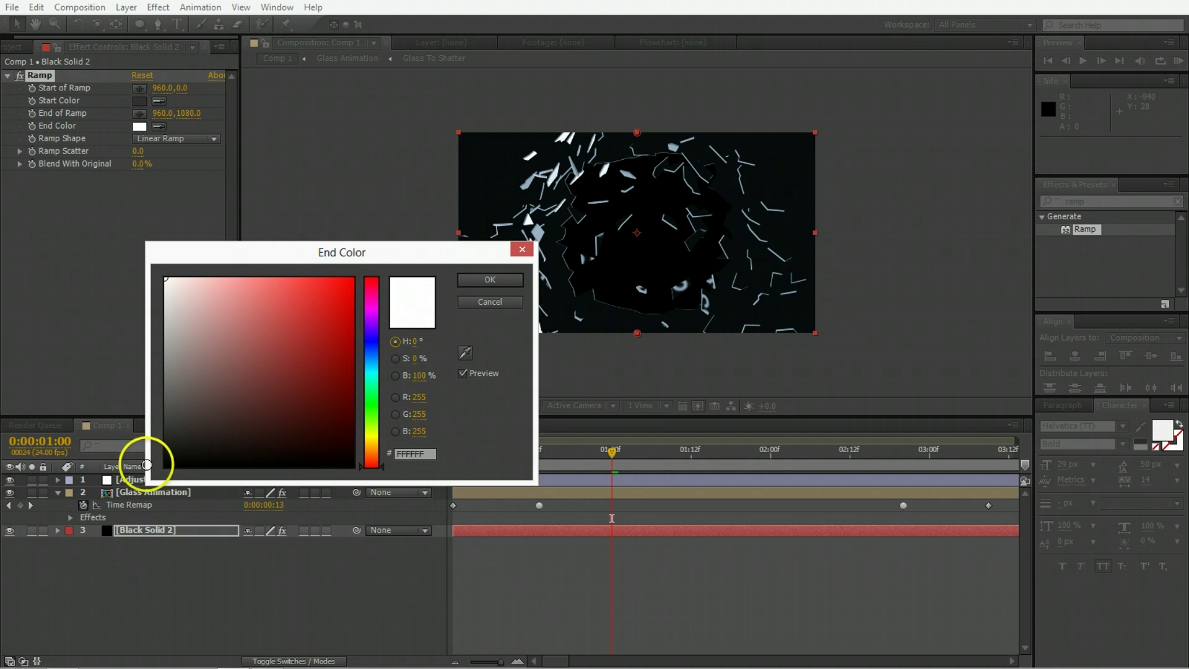
pyautogui.click(166, 462)
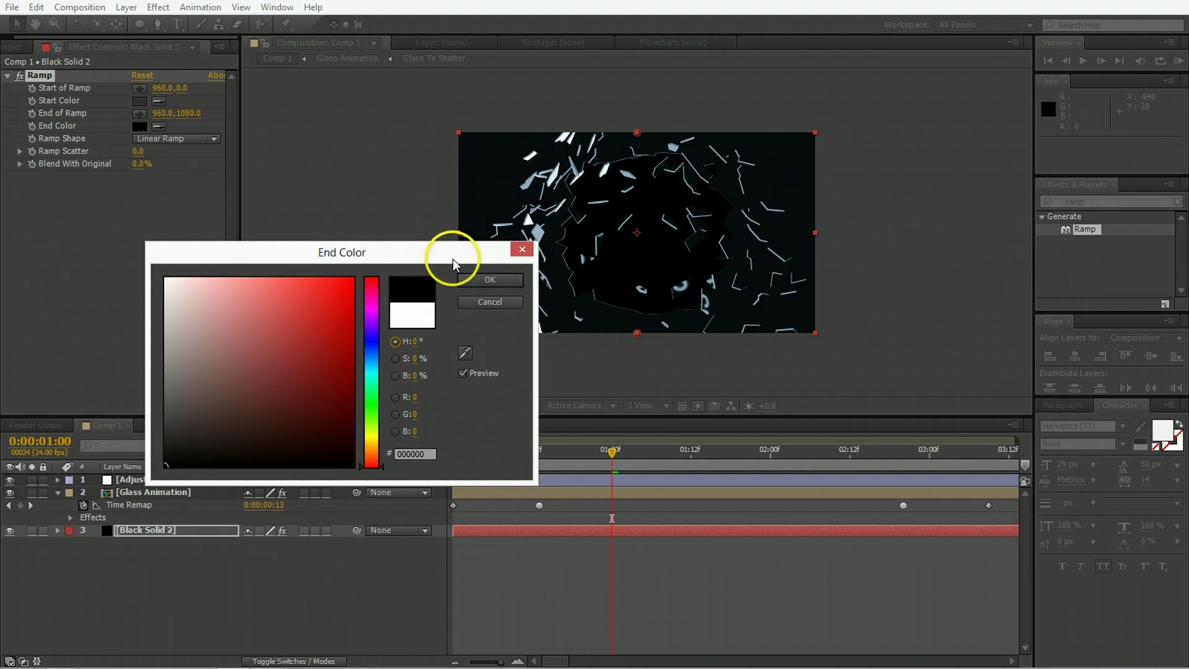
pyautogui.click(479, 279)
# Set the Ramp's start point to 976,544 and end point to -104,1176
pyautogui.click(140, 88)
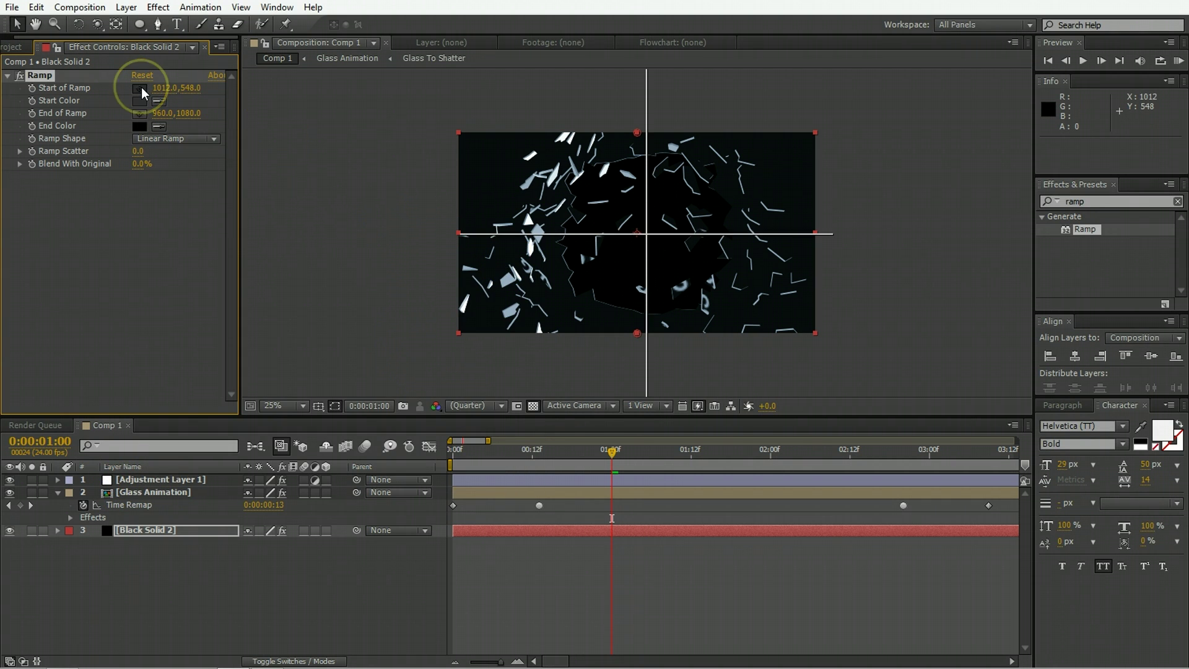
pyautogui.click(640, 233)
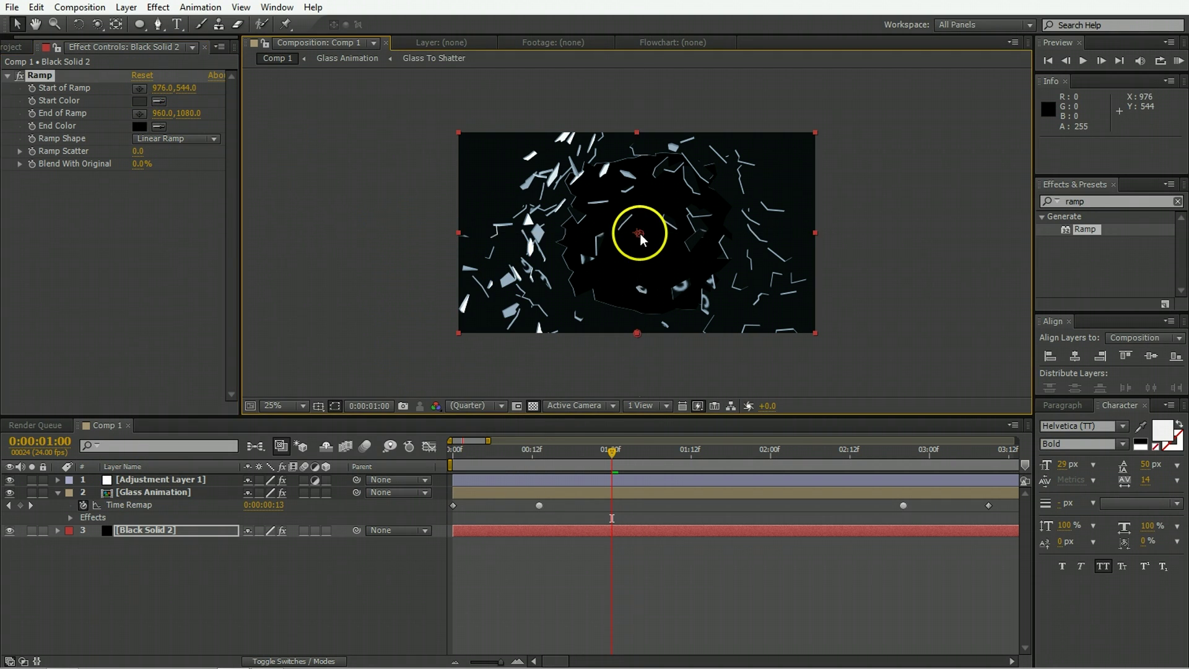
pyautogui.click(139, 114)
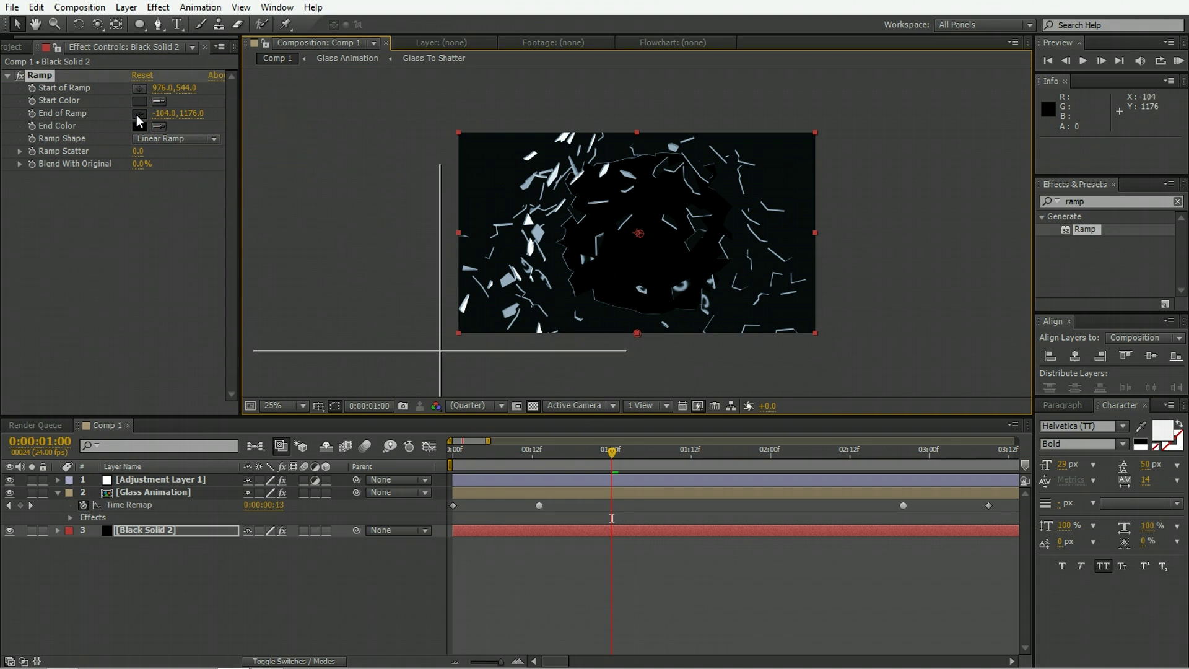
pyautogui.click(440, 351)
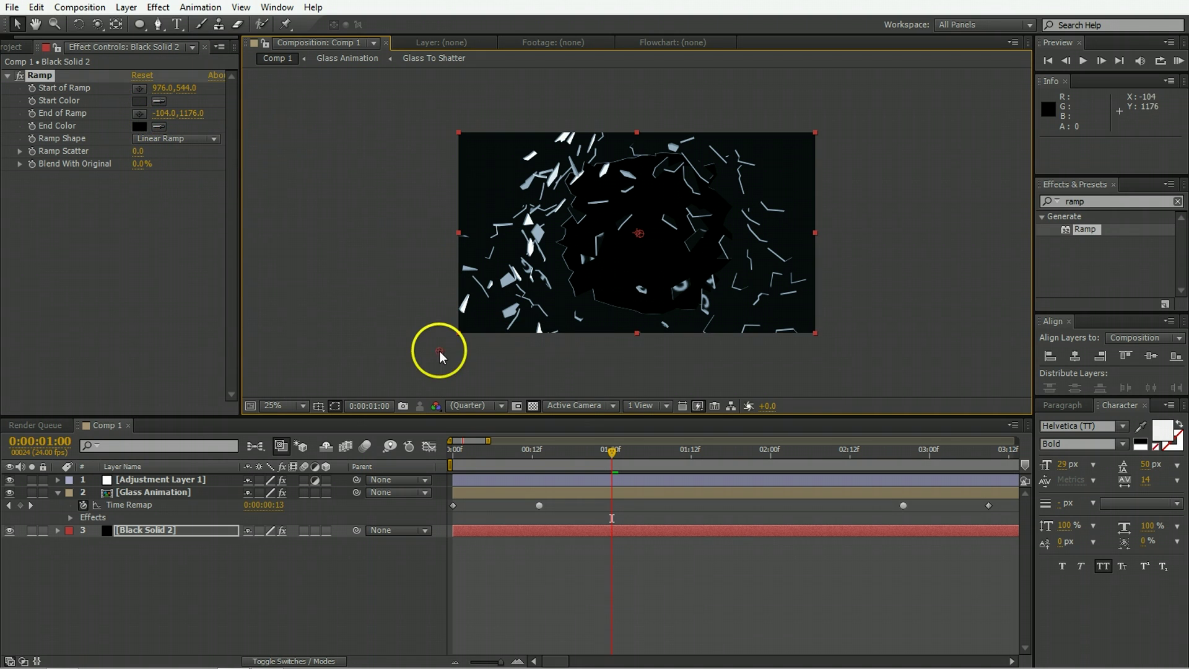
# Set Glass Animation's blending mode to Add and preview from the start
pyautogui.click(134, 492)
pyautogui.click(285, 661)
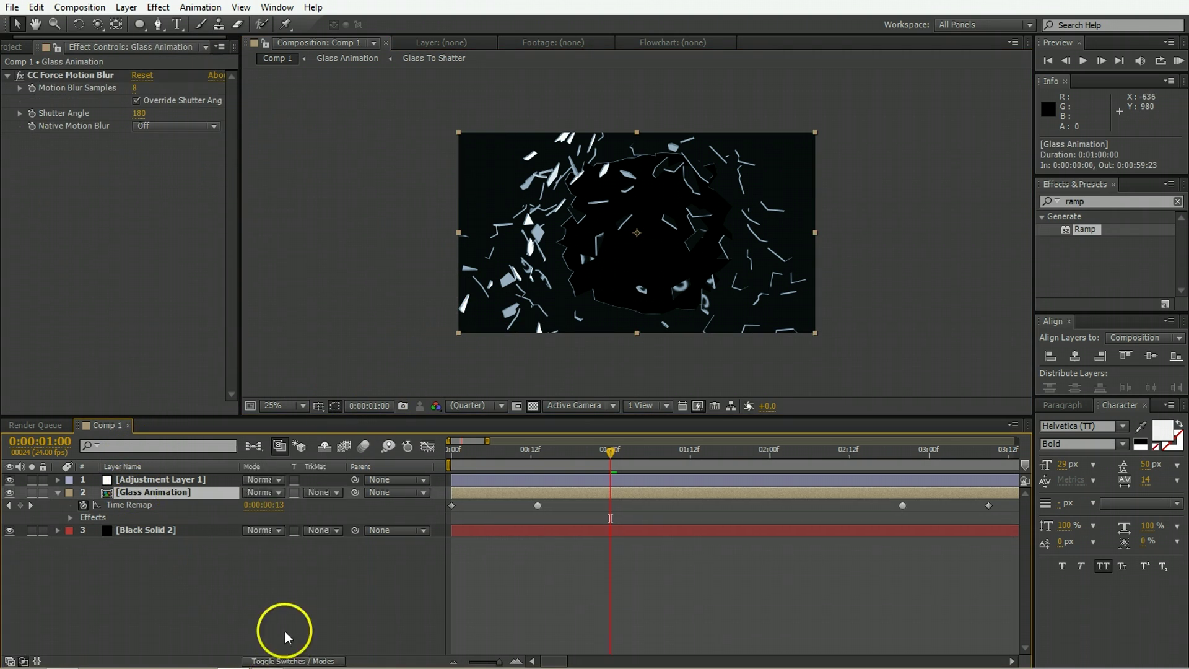
pyautogui.click(304, 492)
pyautogui.click(278, 492)
pyautogui.click(382, 264)
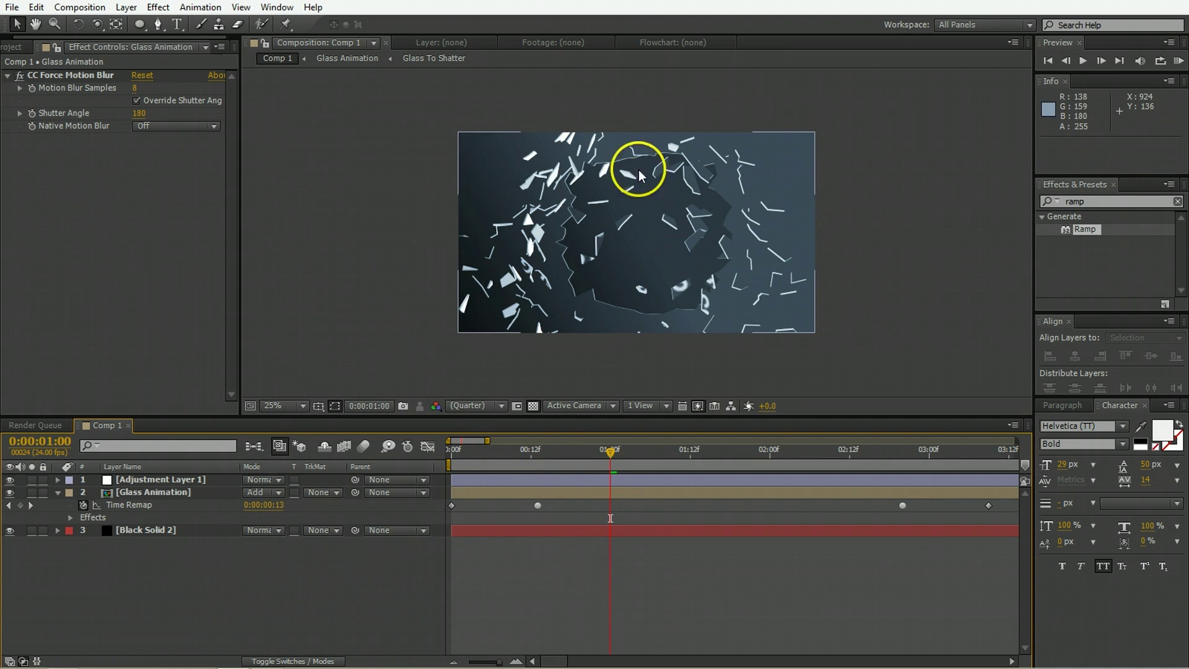
pyautogui.press('space')
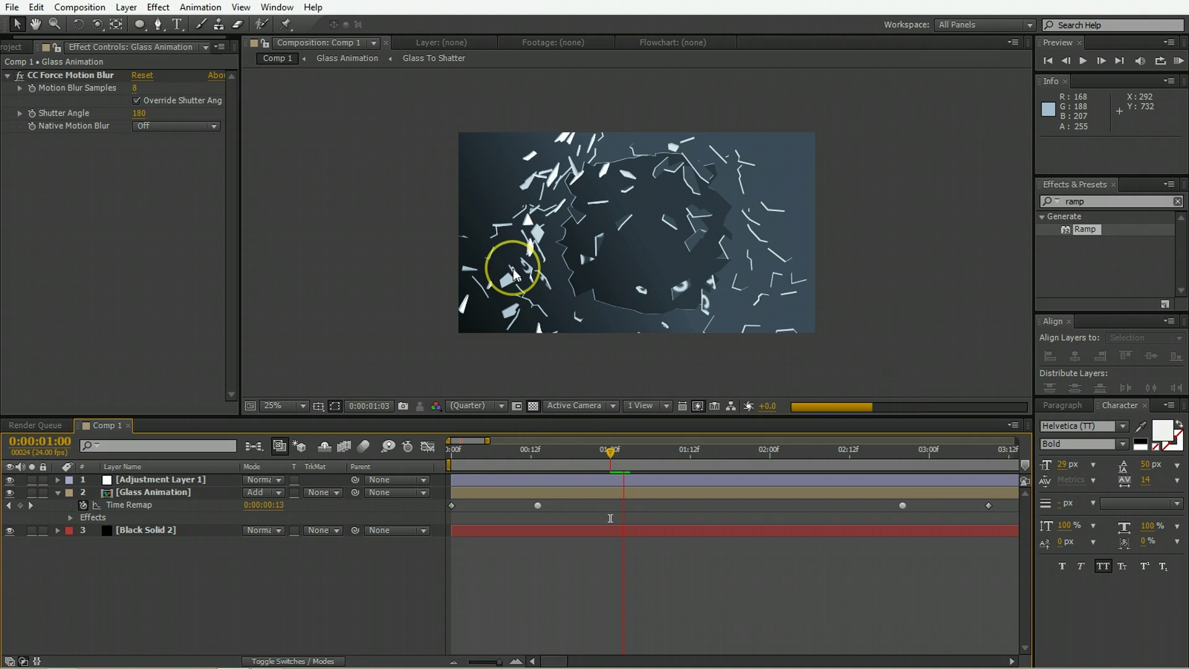
pyautogui.moveTo(478, 455); pyautogui.dragTo(458, 451)
pyautogui.press('space')
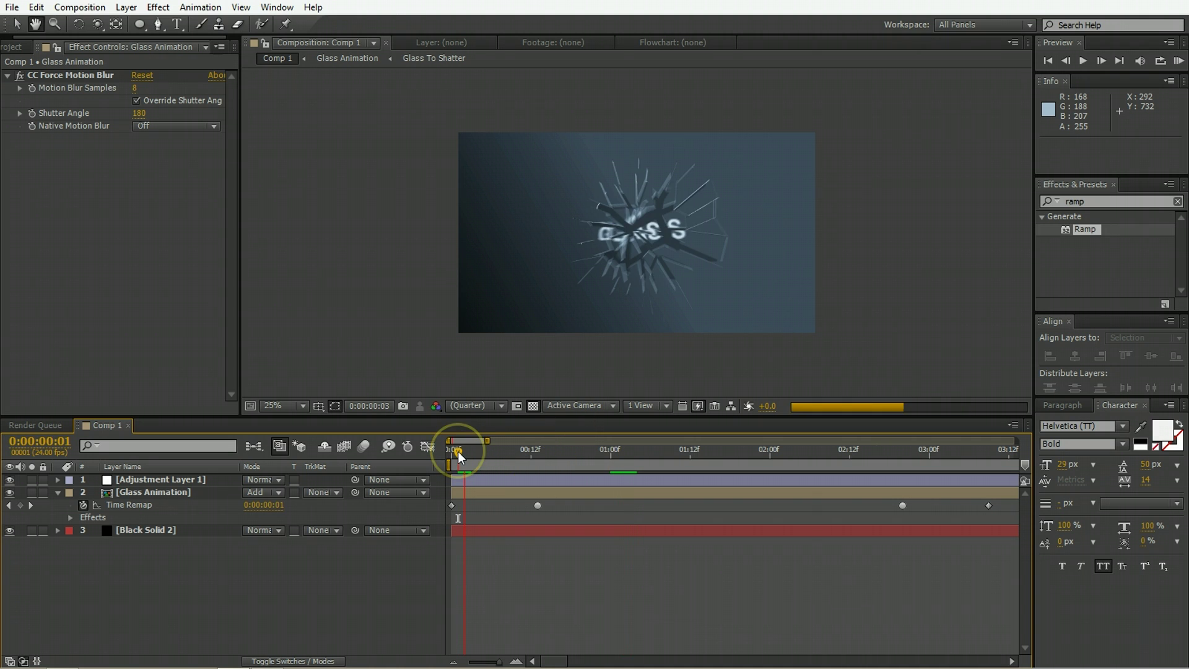
# Try a Radial Ramp on the Black Solid 2 background, then revert to Linear Ramp, leaving Start Color unchanged
pyautogui.click(489, 531)
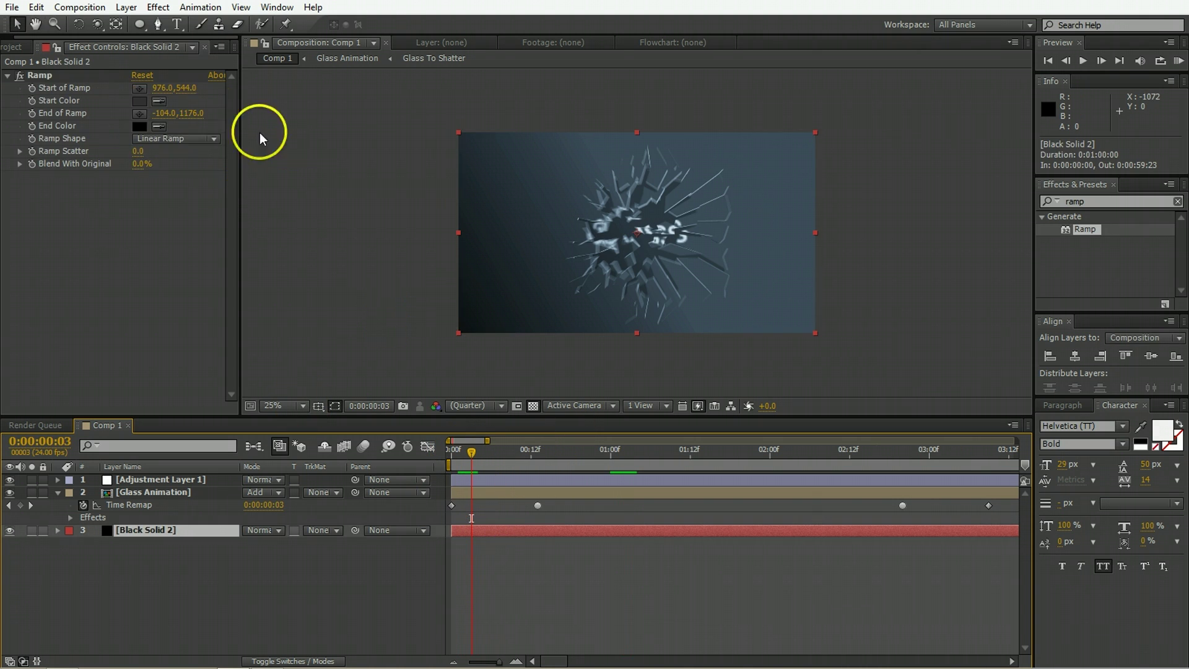
pyautogui.click(206, 137)
pyautogui.click(195, 169)
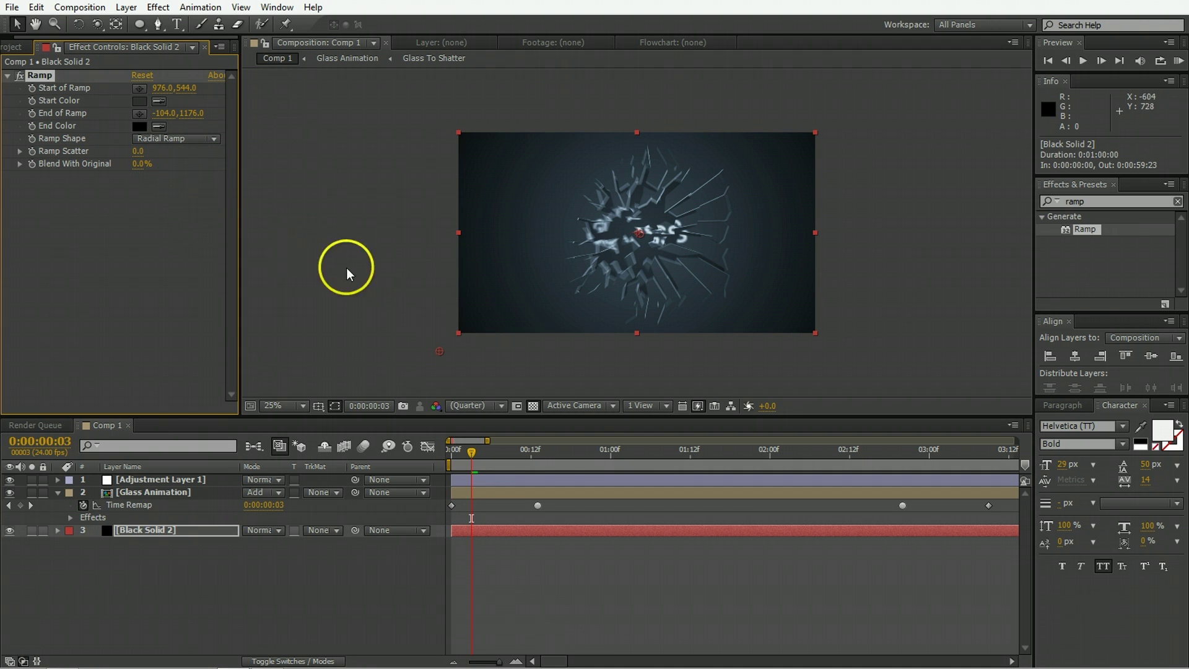
pyautogui.press('space')
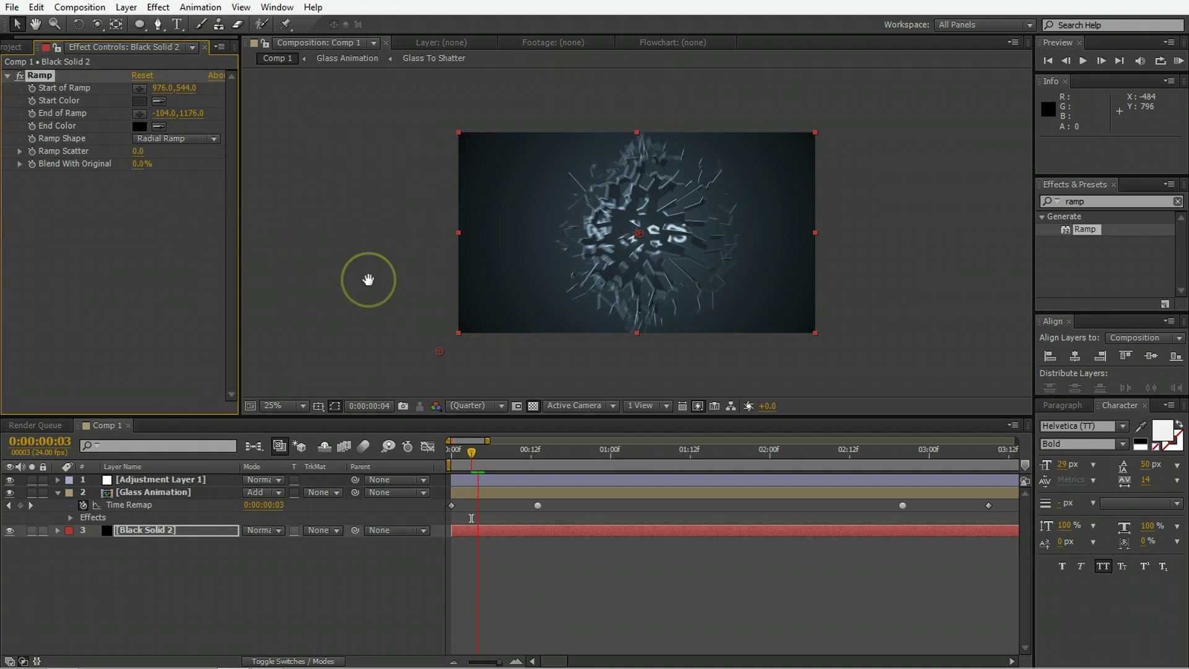
pyautogui.click(178, 139)
pyautogui.click(175, 155)
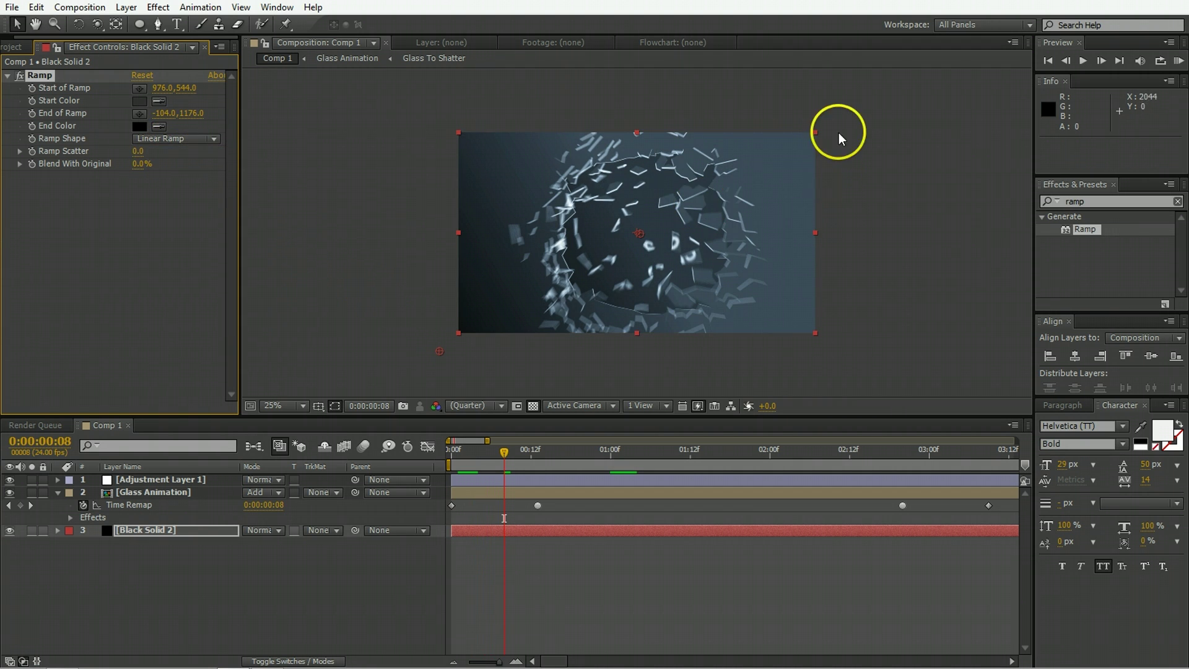
pyautogui.click(140, 101)
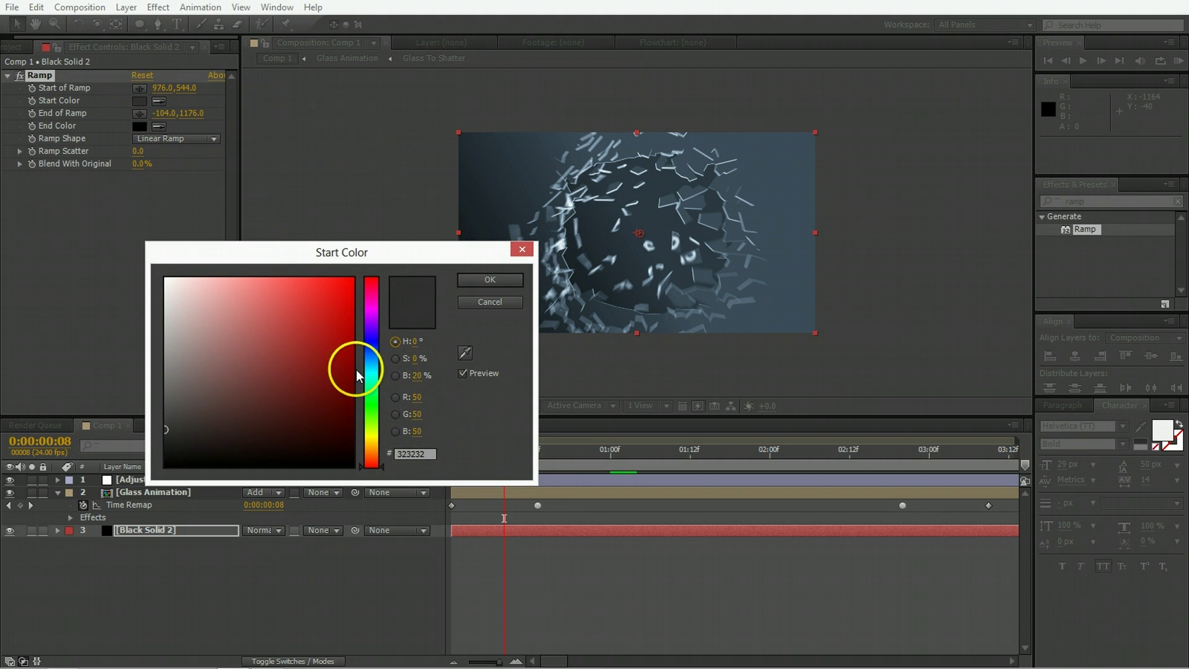
pyautogui.press('Return')
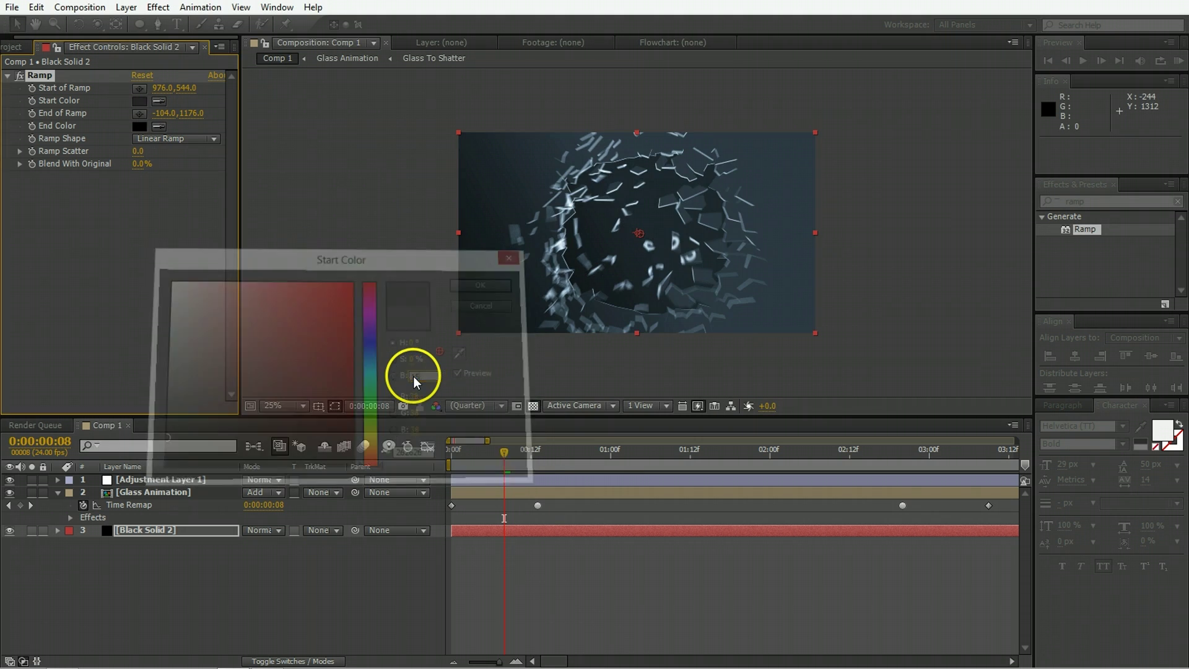
# Preview the composition from the first frame, stop at frame 4, and show the Project panel
pyautogui.click(414, 377)
pyautogui.press('space')
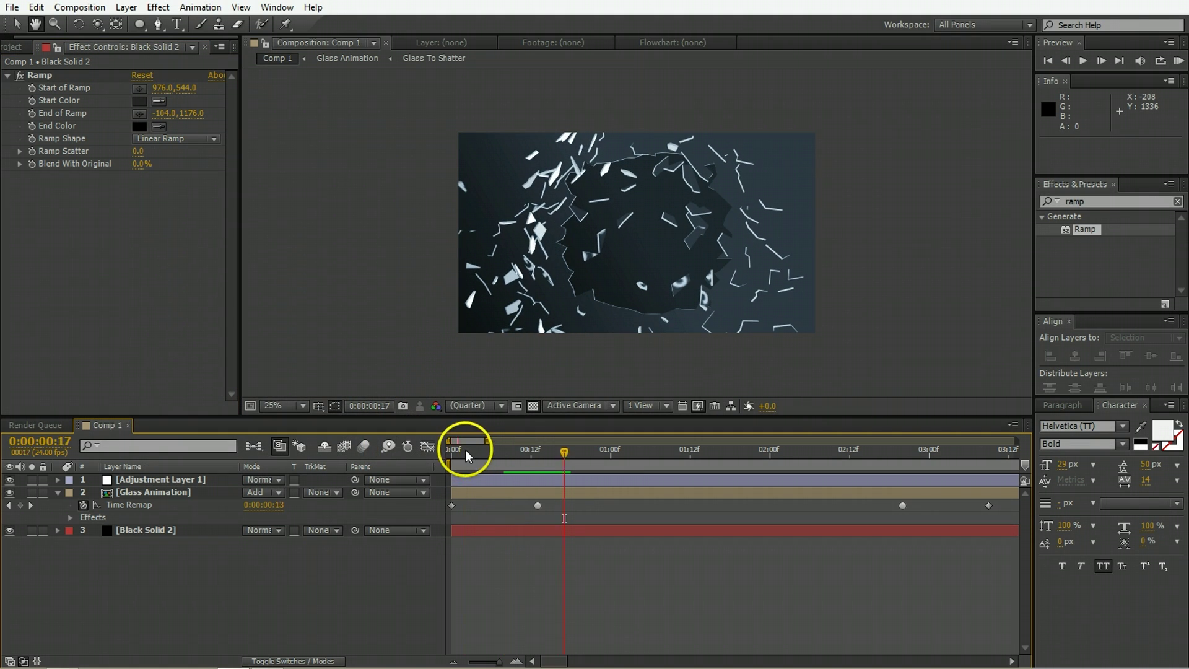
pyautogui.moveTo(466, 450); pyautogui.dragTo(452, 449)
pyautogui.press('space')
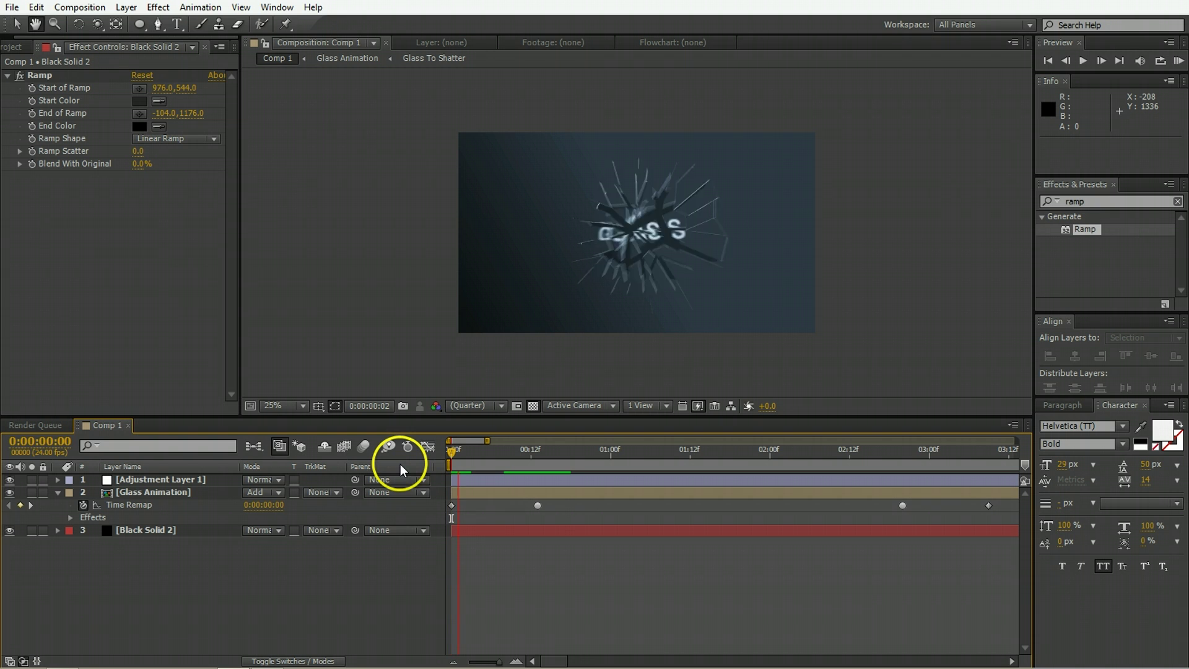
pyautogui.moveTo(623, 457); pyautogui.dragTo(443, 459)
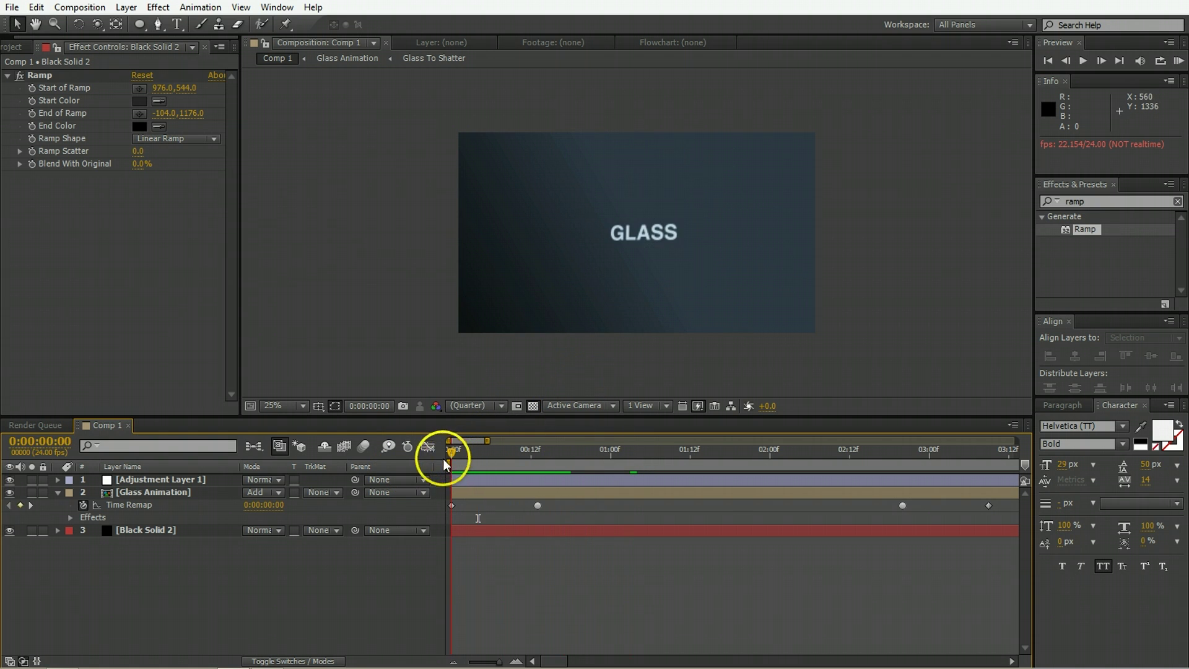
pyautogui.click(20, 47)
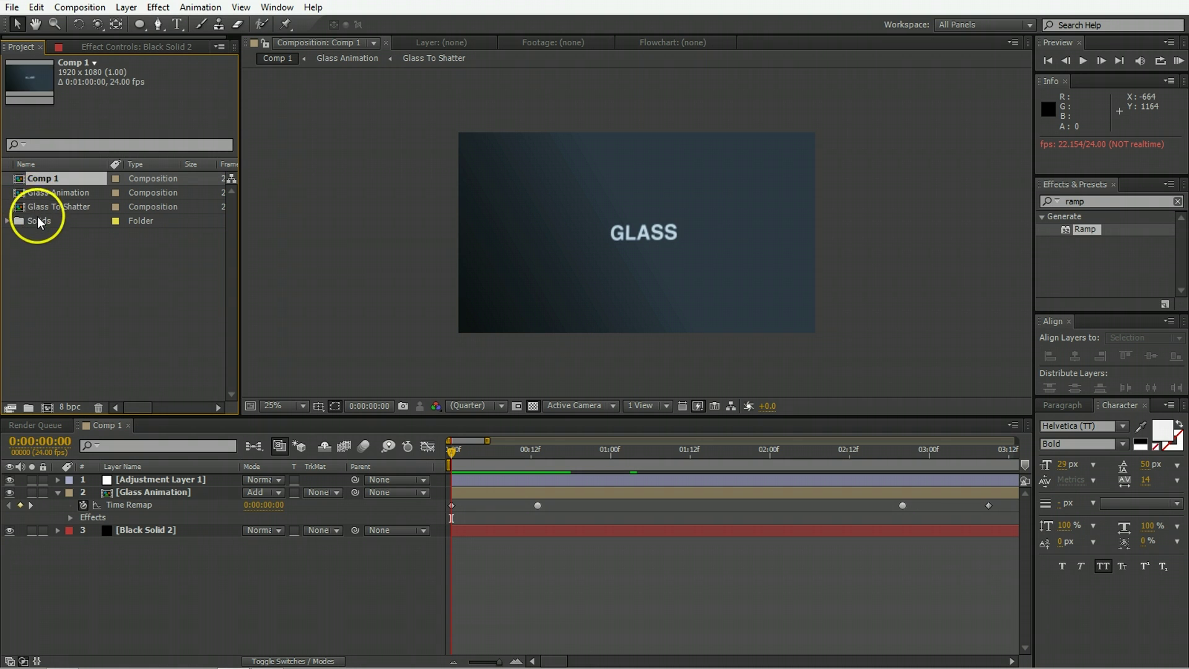
# In Glass To Shatter, retype the GLASS title as three lines: author name, FROM, PREMIUMBEAT.COM
pyautogui.click(25, 222)
pyautogui.doubleClick(45, 207)
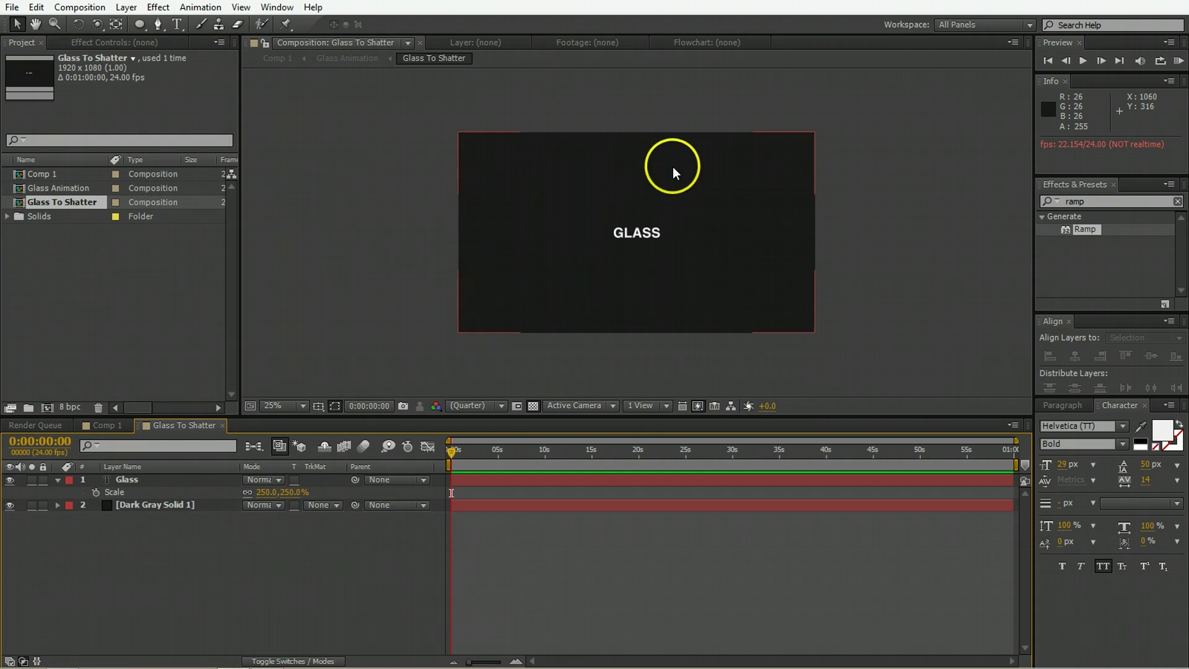
pyautogui.doubleClick(634, 235)
pyautogui.write('ECABR')
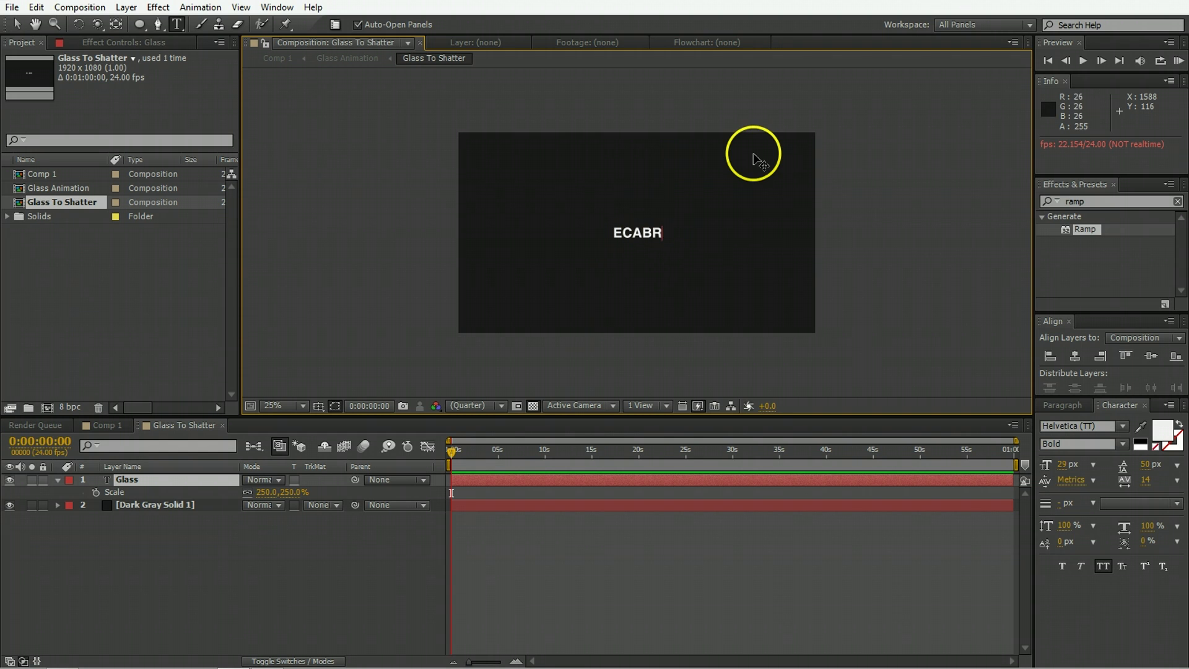
pyautogui.write('MAMS')
pyautogui.press('Return')
pyautogui.write('FROM')
pyautogui.press('Return')
pyautogui.write('PREMIUMBEAT.COM')
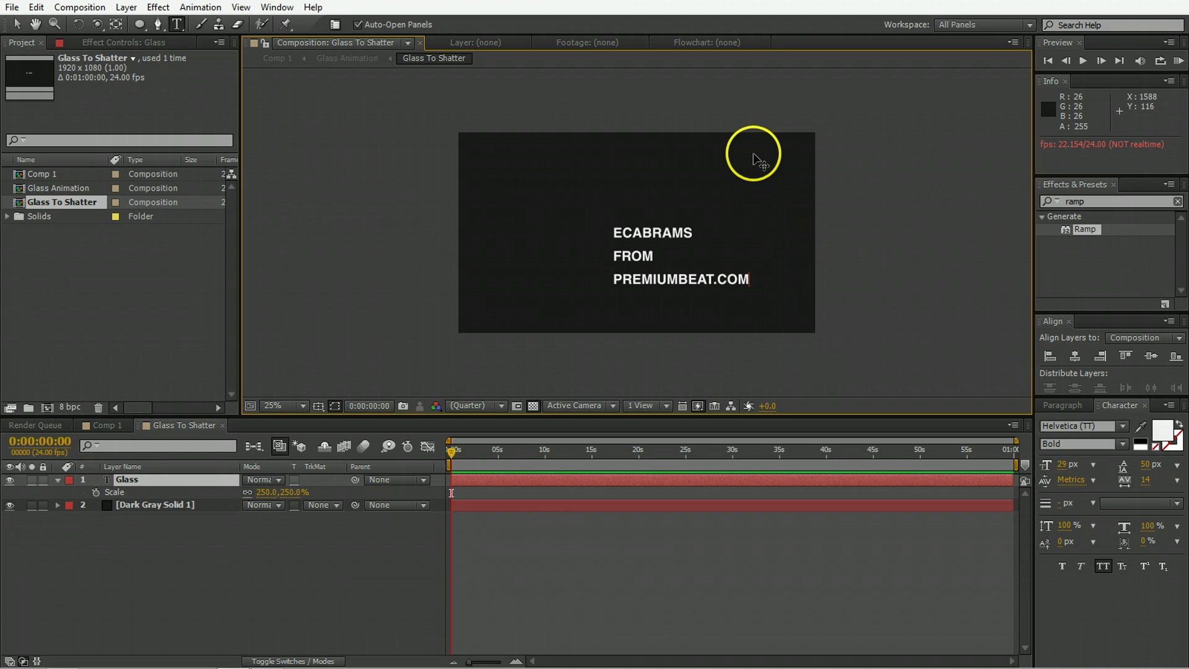
# Move the three-line credit up and to the left, then preview it shattering in Comp 1
pyautogui.tripleClick(679, 279)
pyautogui.hotkey('ctrl', 'a')
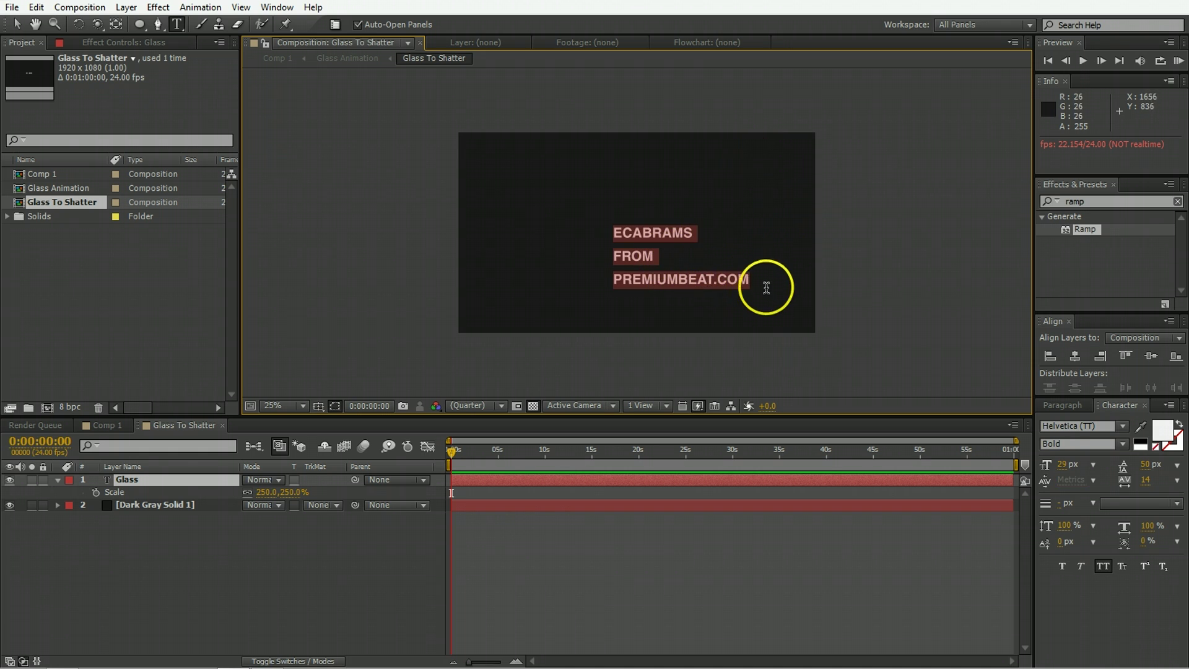
pyautogui.press('KP_Enter')
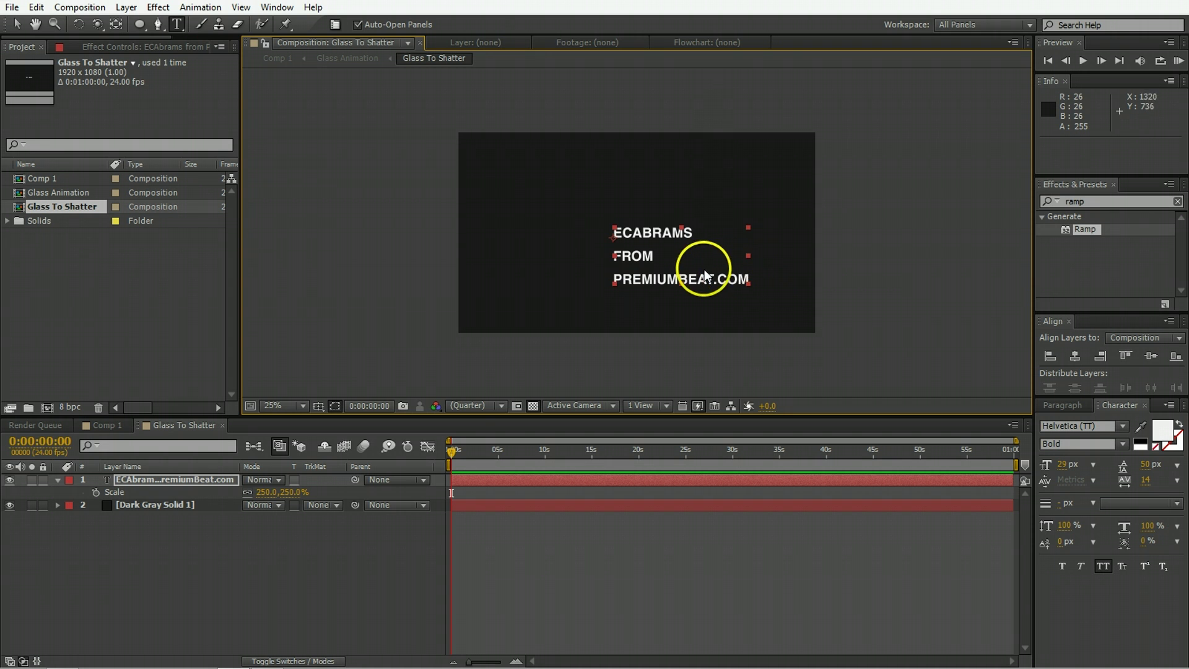
pyautogui.moveTo(704, 269); pyautogui.dragTo(670, 250)
pyautogui.press('v')
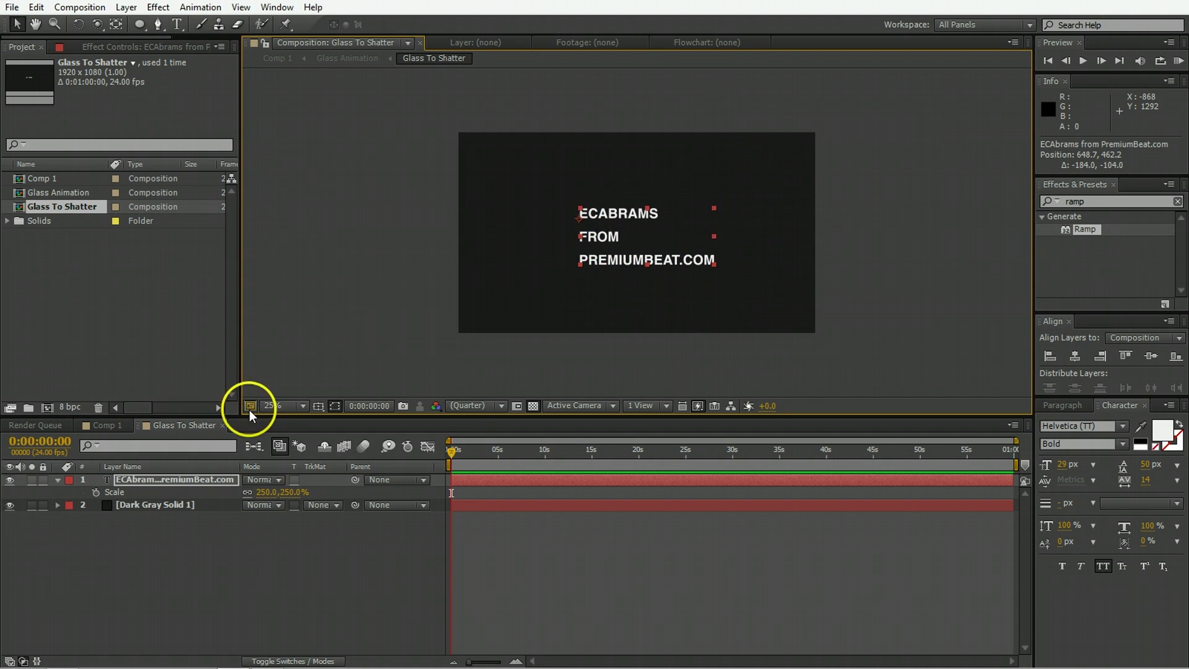
pyautogui.click(98, 427)
pyautogui.press('space')
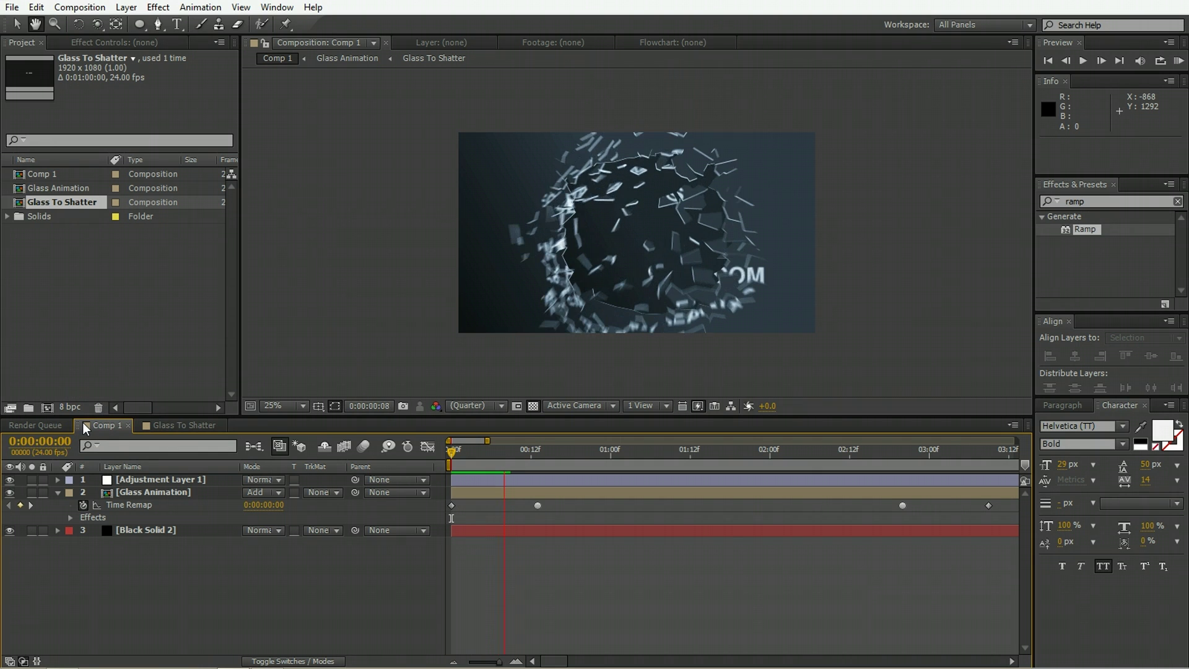
# Set the work area end to 0:00:03:18 with N and RAM-preview the shatter
pyautogui.click(739, 526)
pyautogui.moveTo(845, 453); pyautogui.dragTo(827, 454)
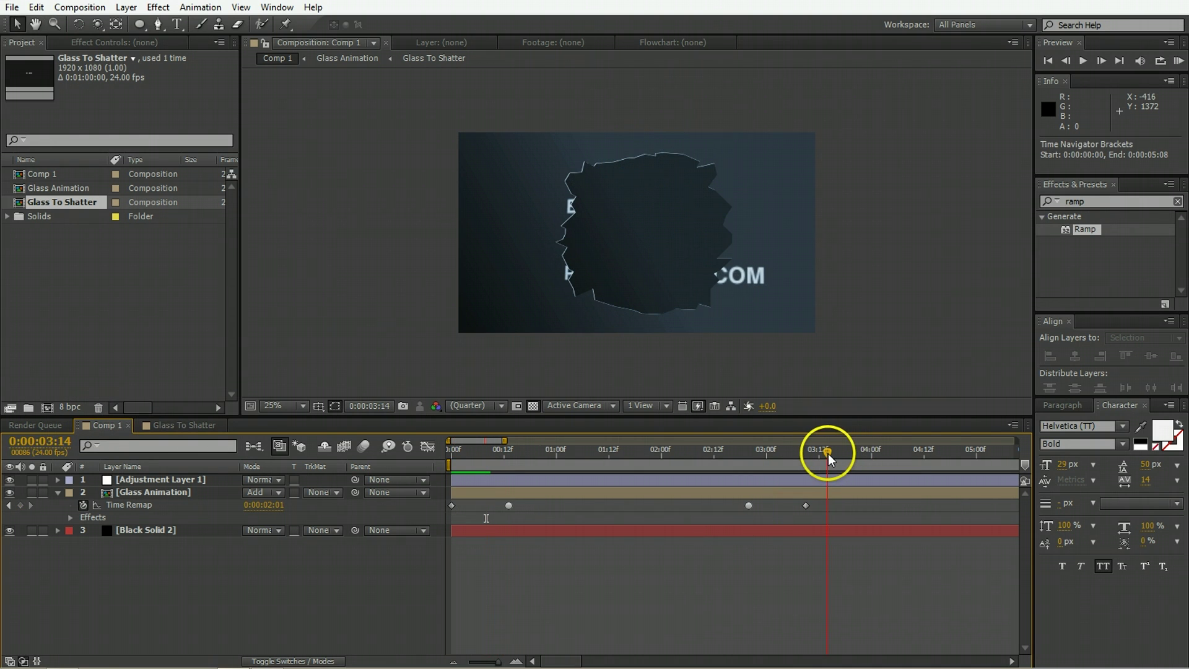
pyautogui.click(845, 453)
pyautogui.press('n')
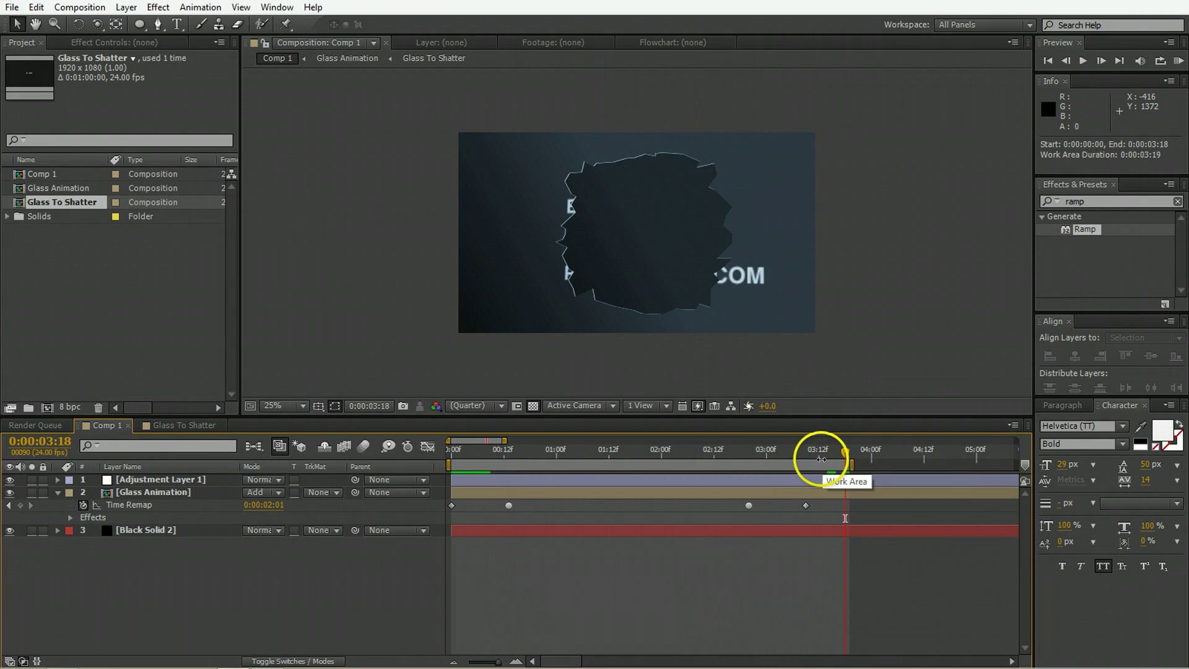
pyautogui.press('KP_0')
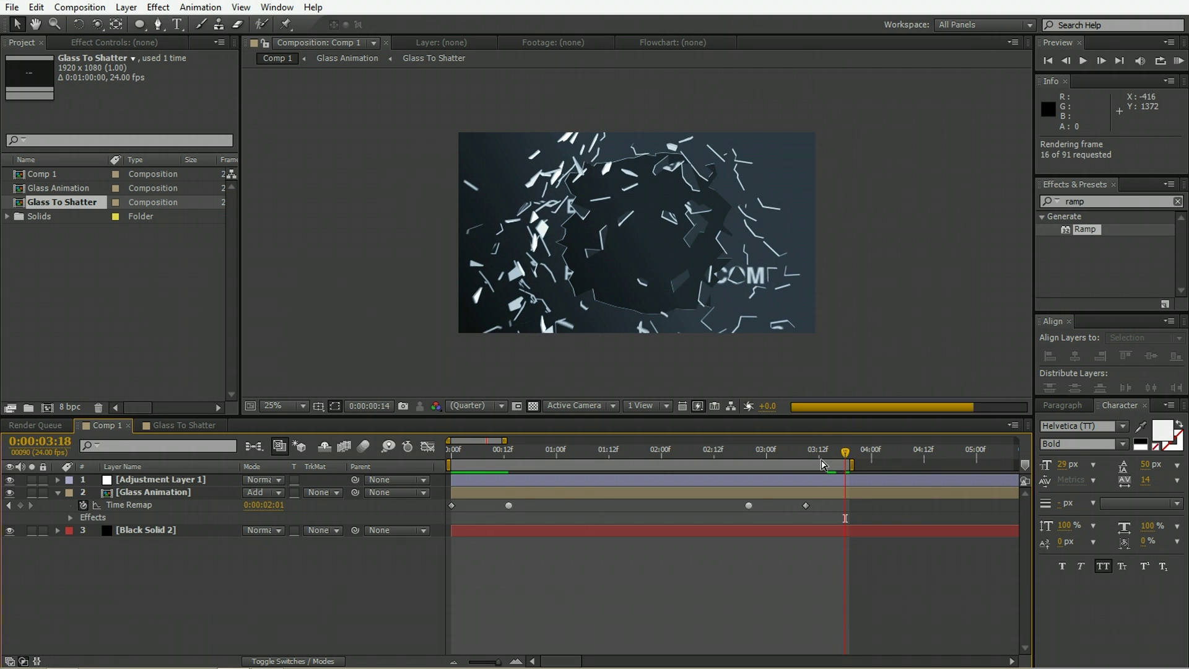